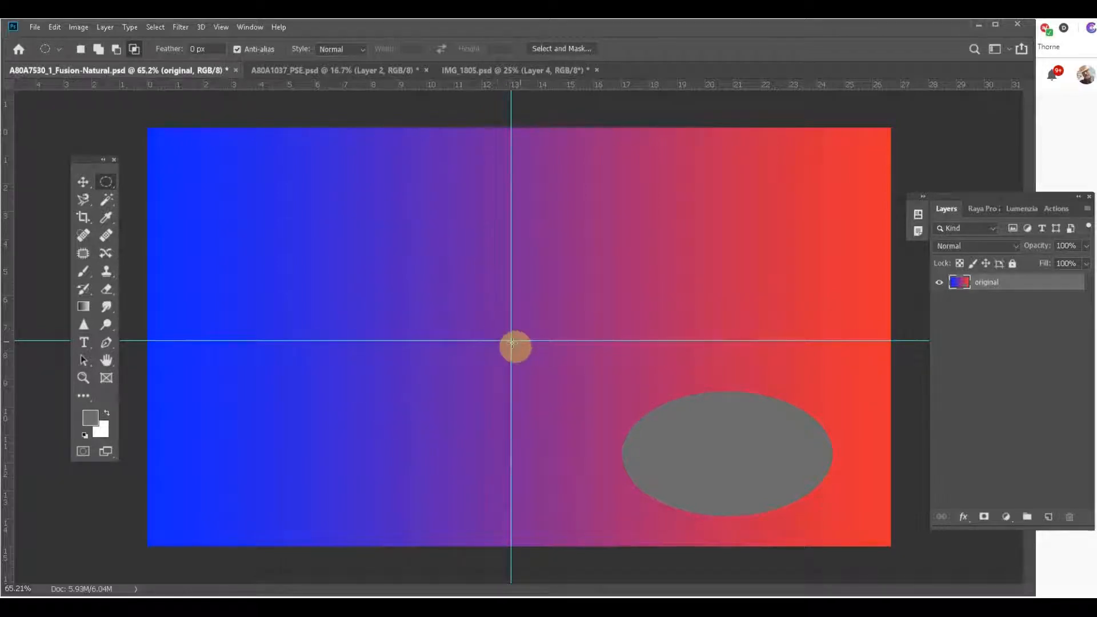
- Draw test selections from the guides' intersection with the Elliptical and Rectangular Marquee tools, clearing each one
mouse_move(510, 341)
left_mouse_down()
mouse_move(335, 197)
mouse_move(389, 267)
mouse_move(389, 316)
mouse_move(335, 206)
mouse_move(421, 322)
left_mouse_up()
left_click(427, 327)
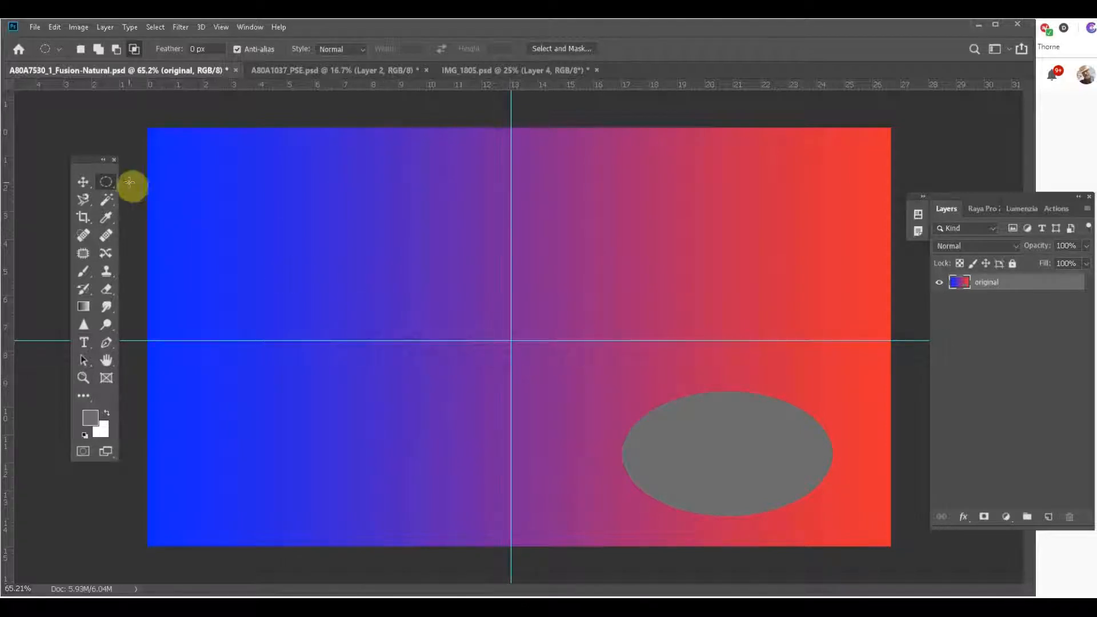
left_click(107, 186)
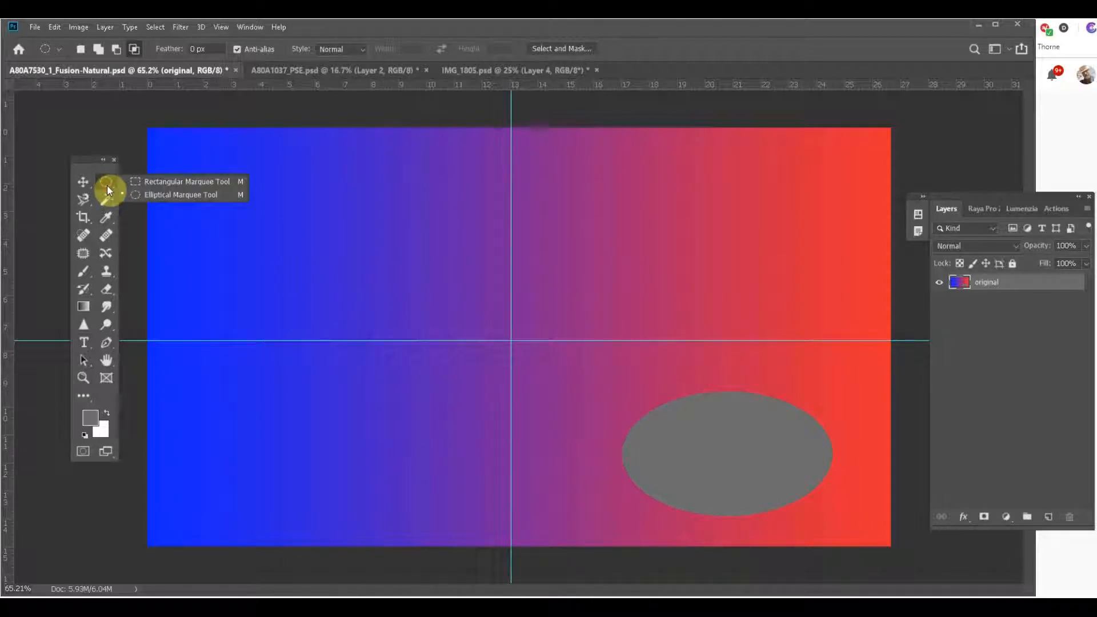
left_click(153, 182)
left_click_drag(512, 342, 321, 214)
left_click(498, 328)
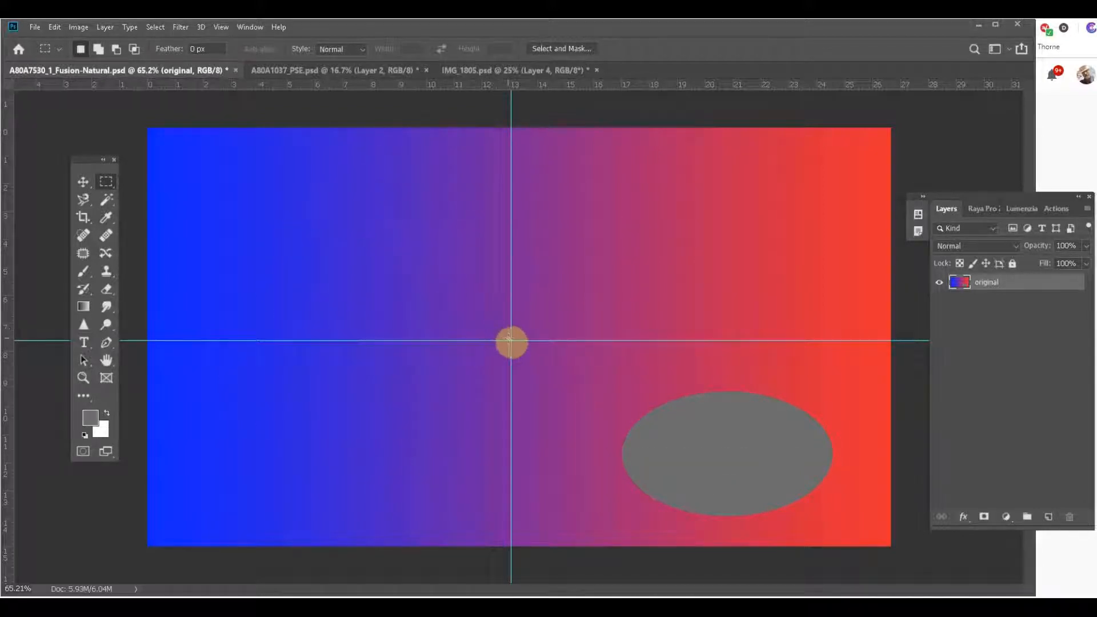
left_click_drag(511, 341, 391, 284)
left_click(185, 291)
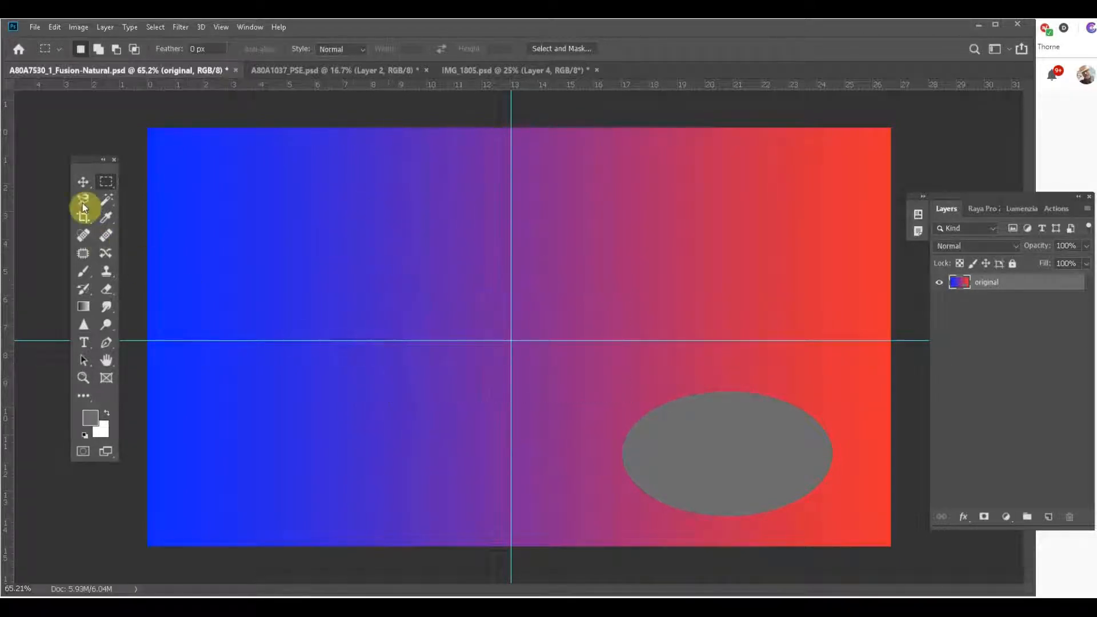
- Draw a freehand Lasso selection around the canvas centre and most of the gray ellipse, and deselect it
left_click(85, 197)
left_click(110, 196)
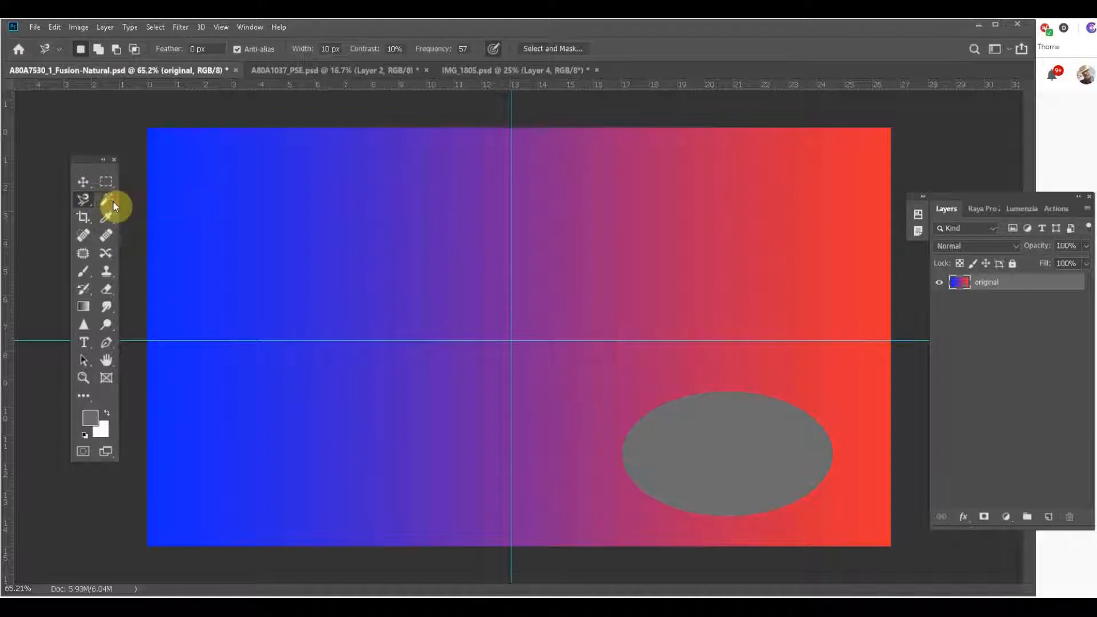
mouse_move(419, 317)
left_mouse_down()
mouse_move(462, 309)
mouse_move(475, 288)
mouse_move(505, 283)
mouse_move(543, 317)
mouse_move(549, 362)
mouse_move(569, 385)
mouse_move(632, 422)
mouse_move(674, 402)
mouse_move(751, 392)
mouse_move(815, 420)
mouse_move(822, 442)
mouse_move(806, 478)
mouse_move(744, 493)
mouse_move(415, 411)
mouse_move(386, 386)
mouse_move(420, 317)
left_mouse_up()
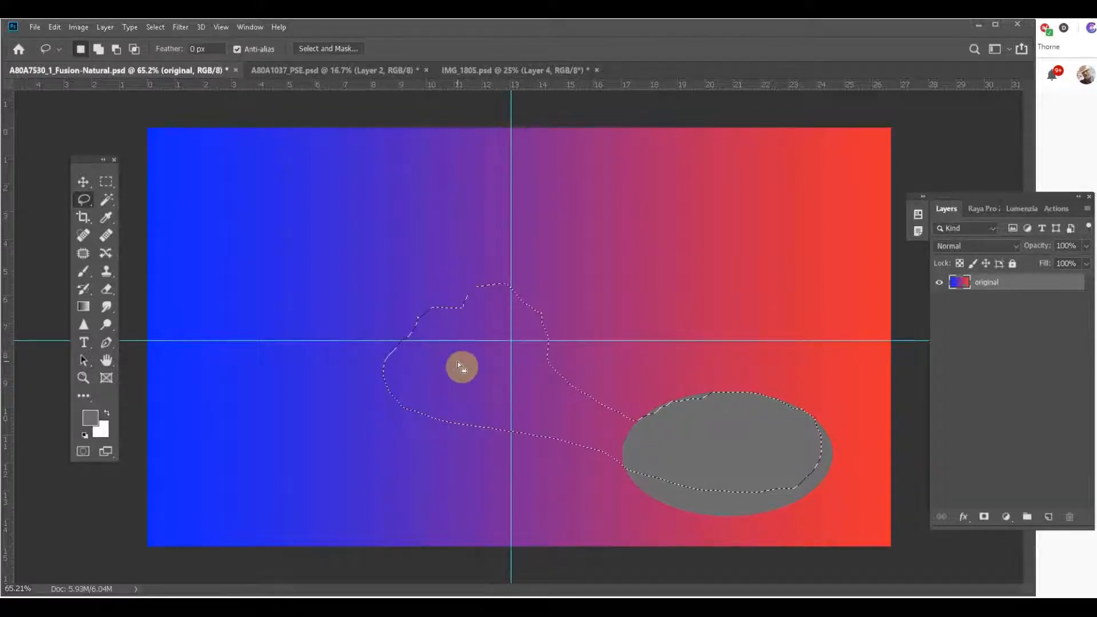
key("ctrl+d")
- Start a Polygonal Lasso outline in the blue area and run it across the centre to the gray ellipse's upper-left edge
left_click_drag(83, 200, 132, 210)
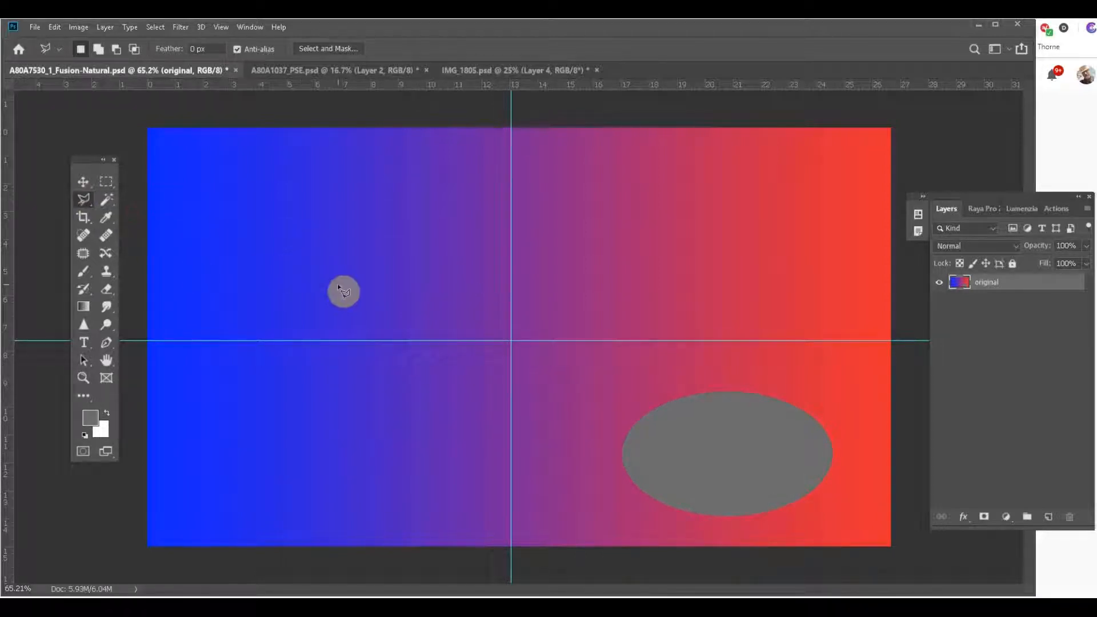
left_click(424, 252)
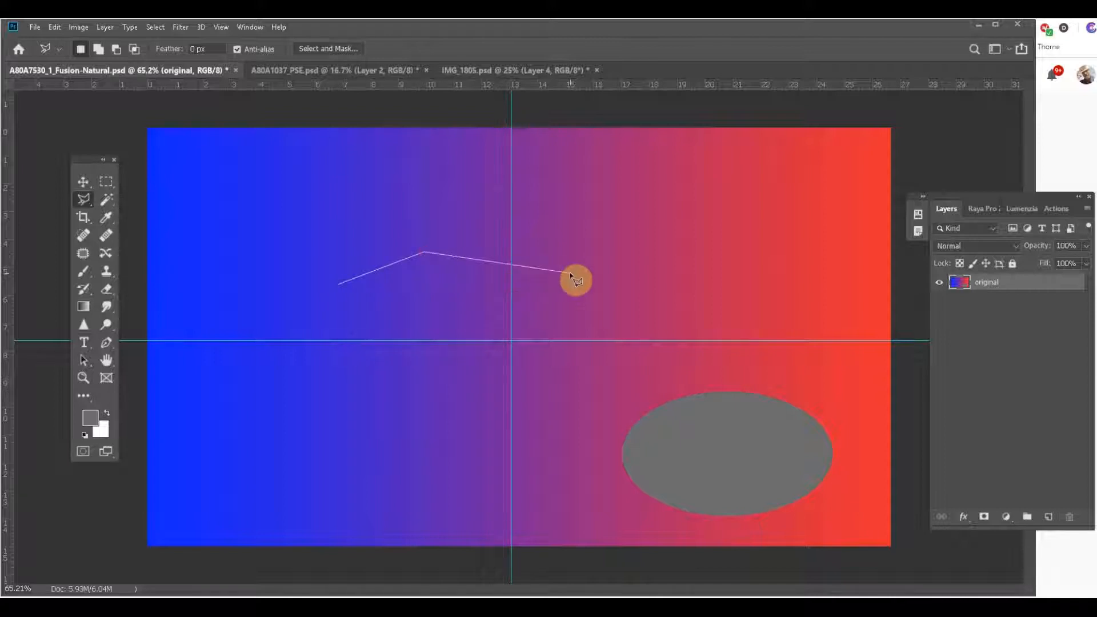
left_click(600, 413)
left_click(719, 426)
scroll(680, 407, "up", 6)
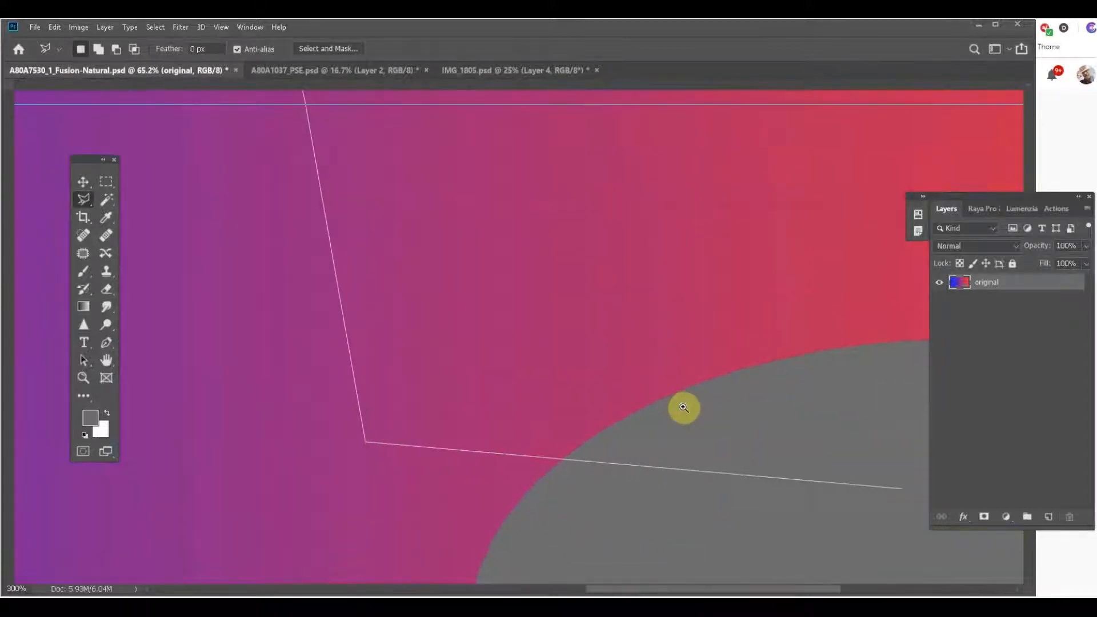
left_click(650, 394)
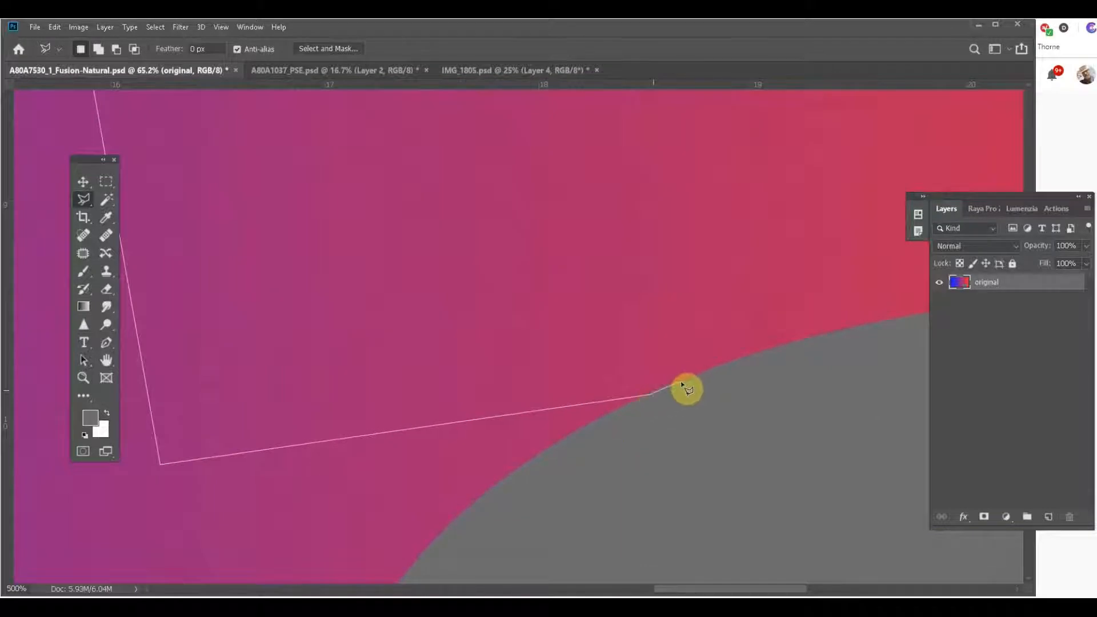
left_click(684, 380)
- Close the polygonal outline below the ellipse's left side and back to its starting point, and deselect it
left_click(734, 343, "ctrl+alt")
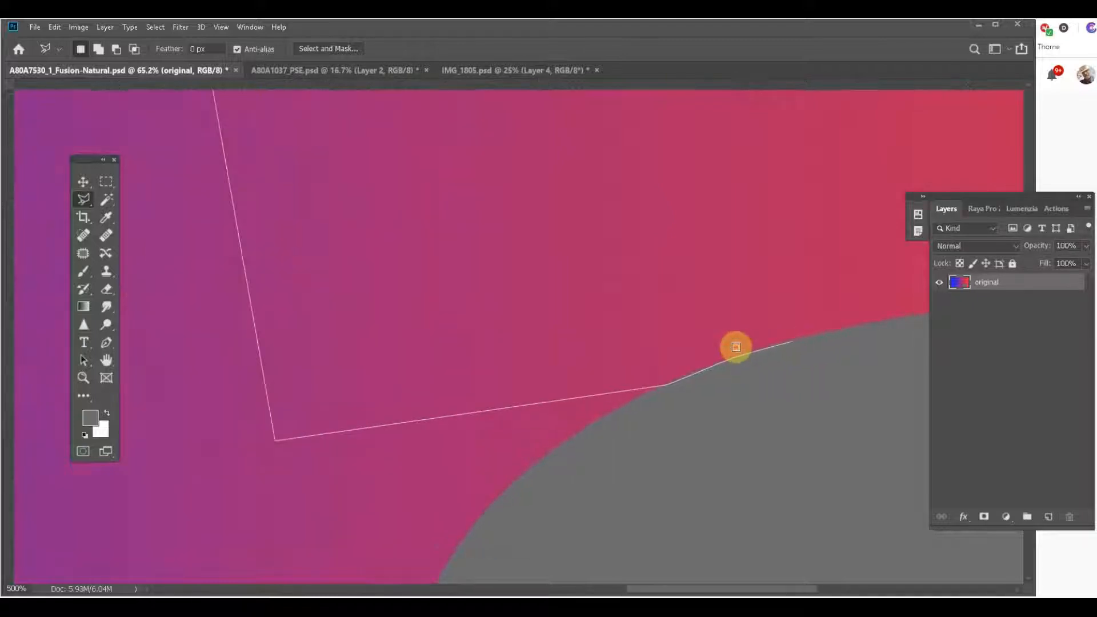
left_click(735, 343, "ctrl+alt")
left_click(735, 343, "ctrl+alt")
left_click(737, 349, "ctrl+alt")
key("ctrl+r")
left_click(613, 502)
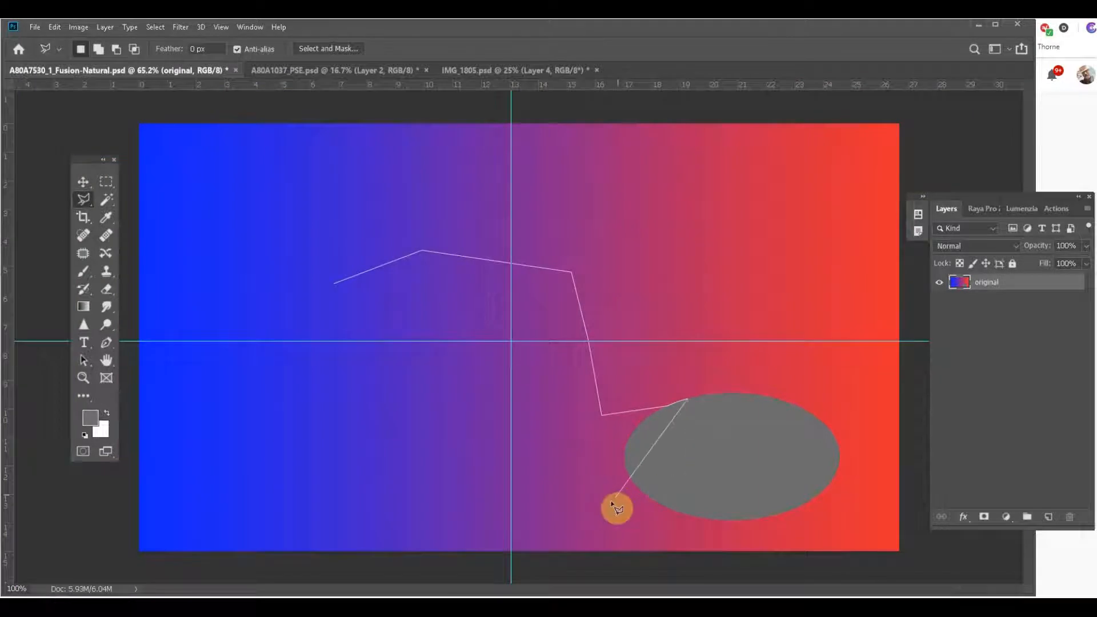
left_click(337, 365)
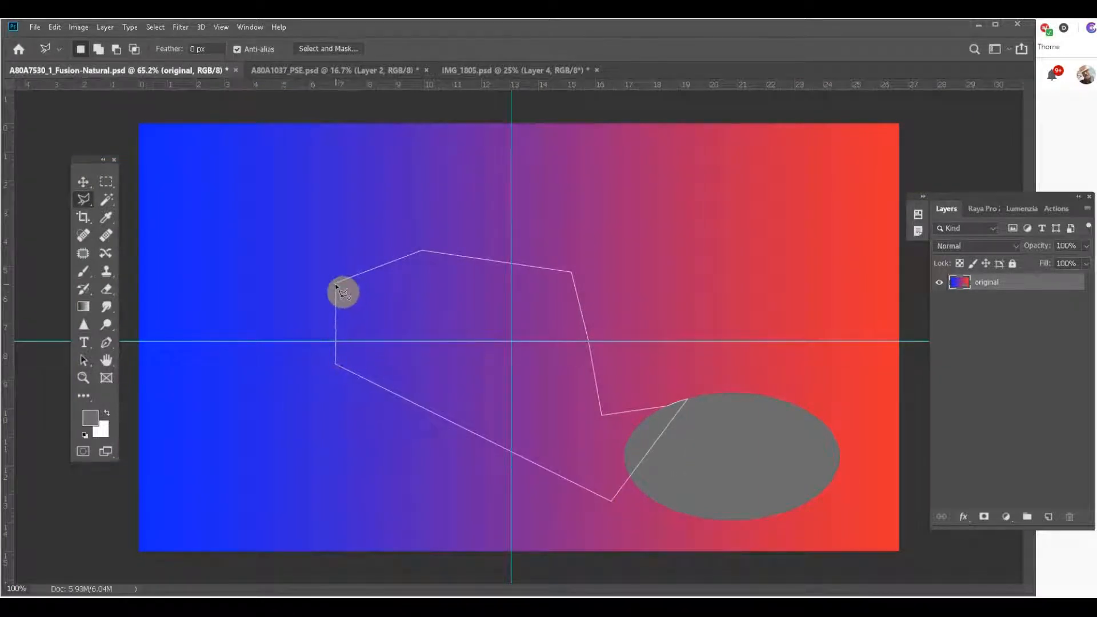
left_click(334, 285)
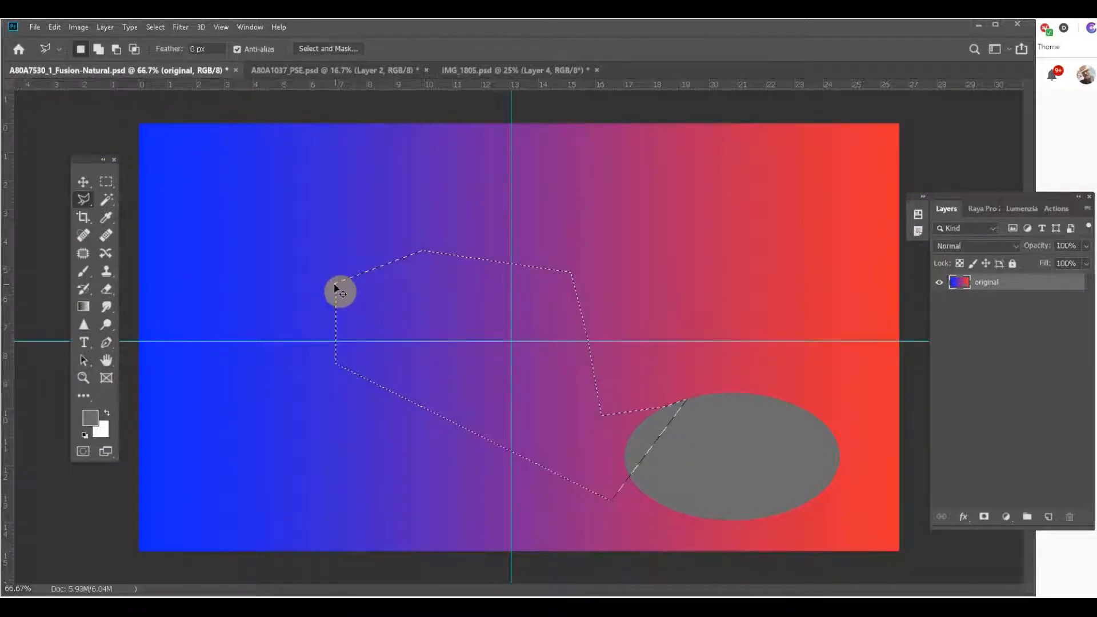
key("ctrl+d")
- Trace the gray ellipse's edge with the Magnetic Lasso Tool and close the selection at its starting point
left_click(80, 204)
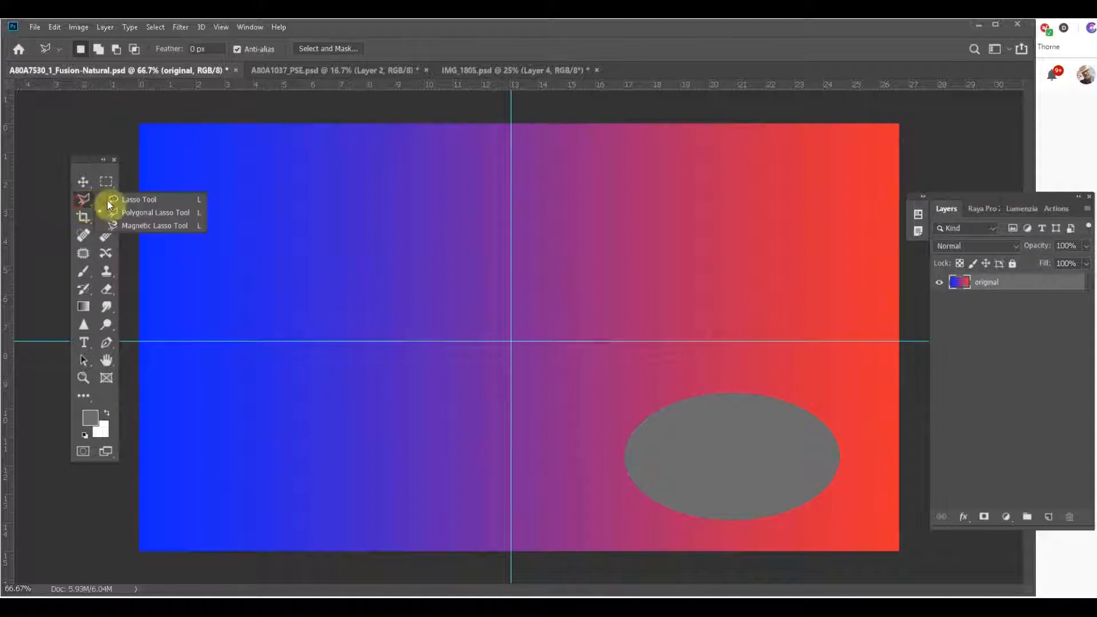
left_click(126, 224)
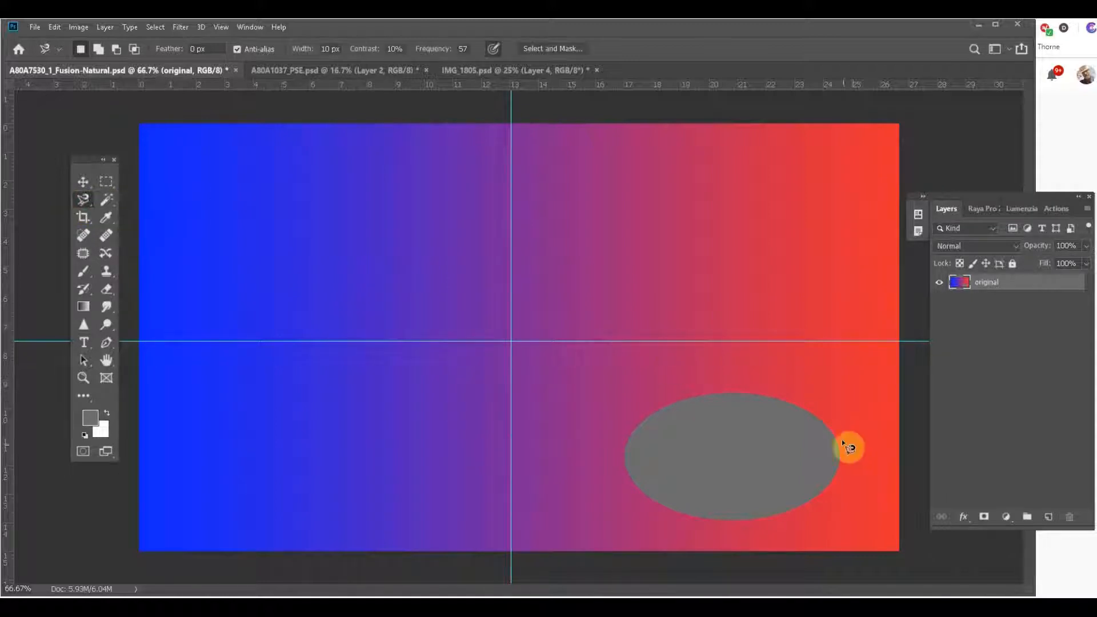
left_click(735, 394)
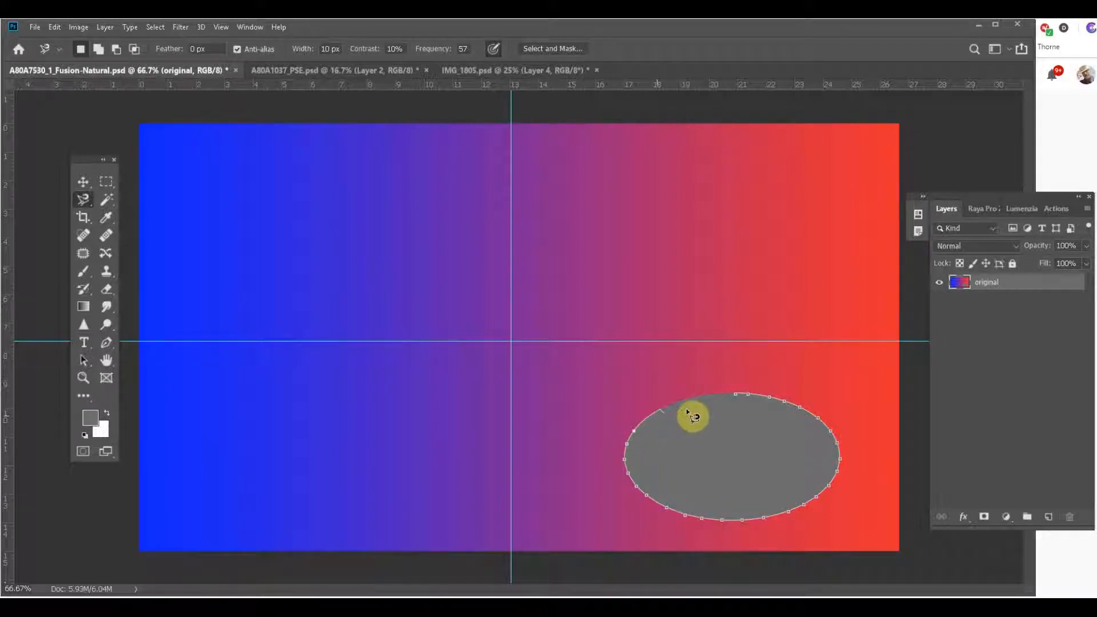
left_click(736, 395)
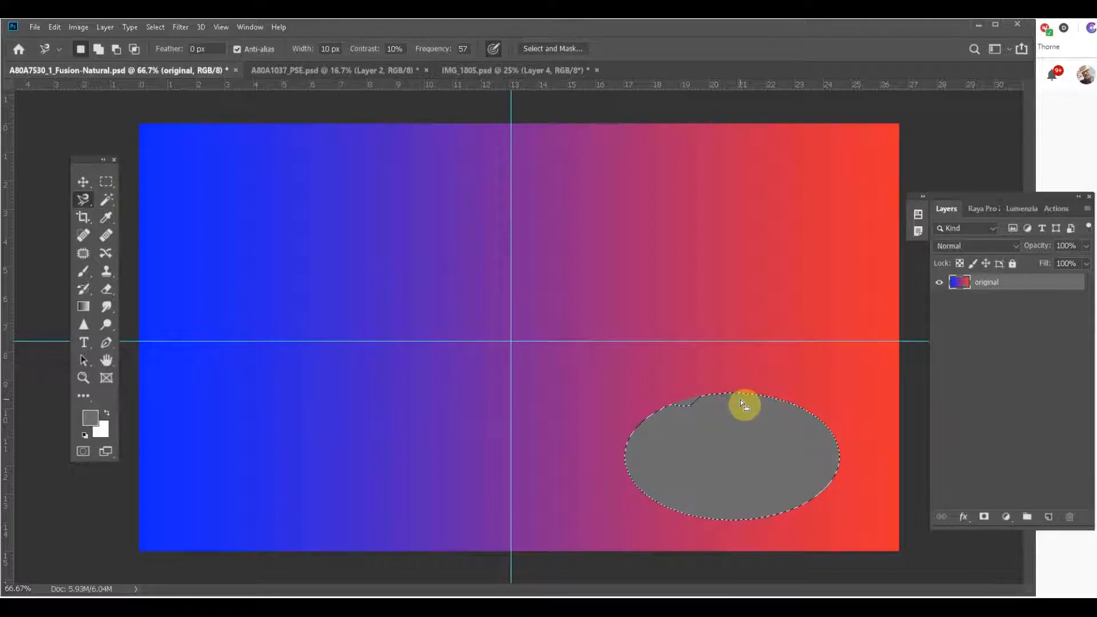
- Add the missed notch on the ellipse's upper-left edge to the selection with the Polygonal Lasso Tool
left_click(692, 408, "ctrl")
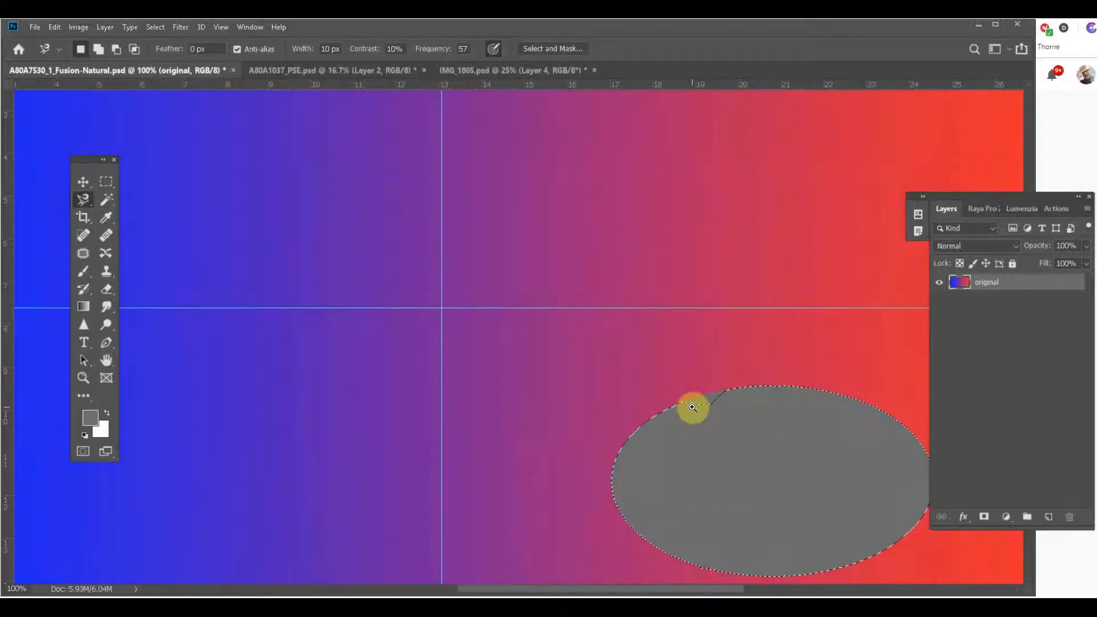
left_click(693, 408, "ctrl")
left_click(692, 408, "ctrl")
left_click_drag(84, 197, 110, 216)
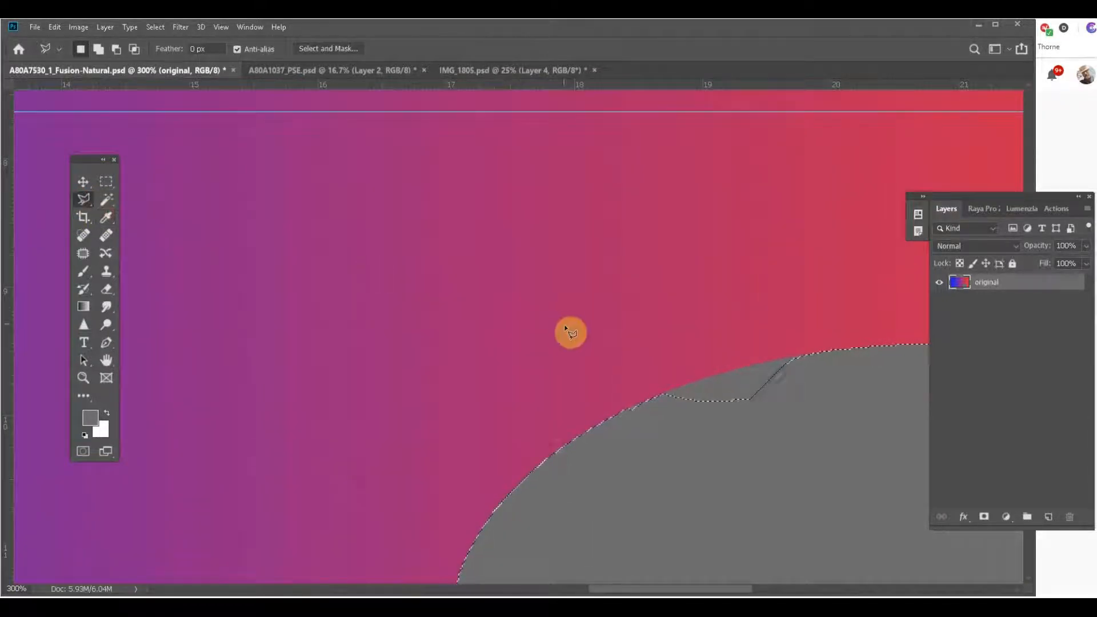
left_click(667, 394)
left_click(684, 386)
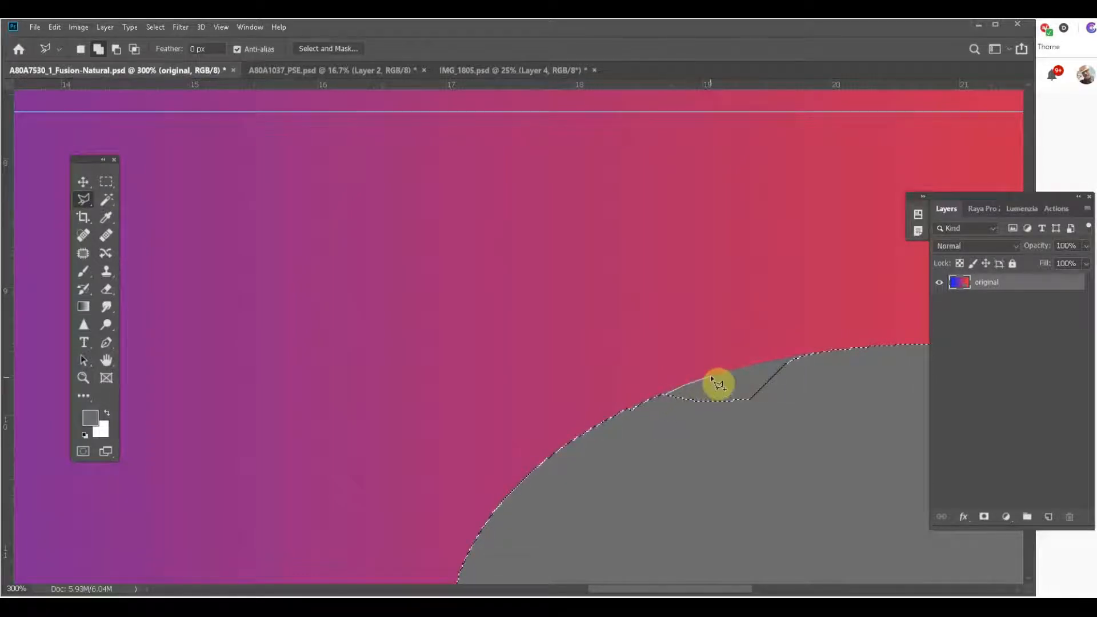
left_click(713, 375)
left_click(735, 368)
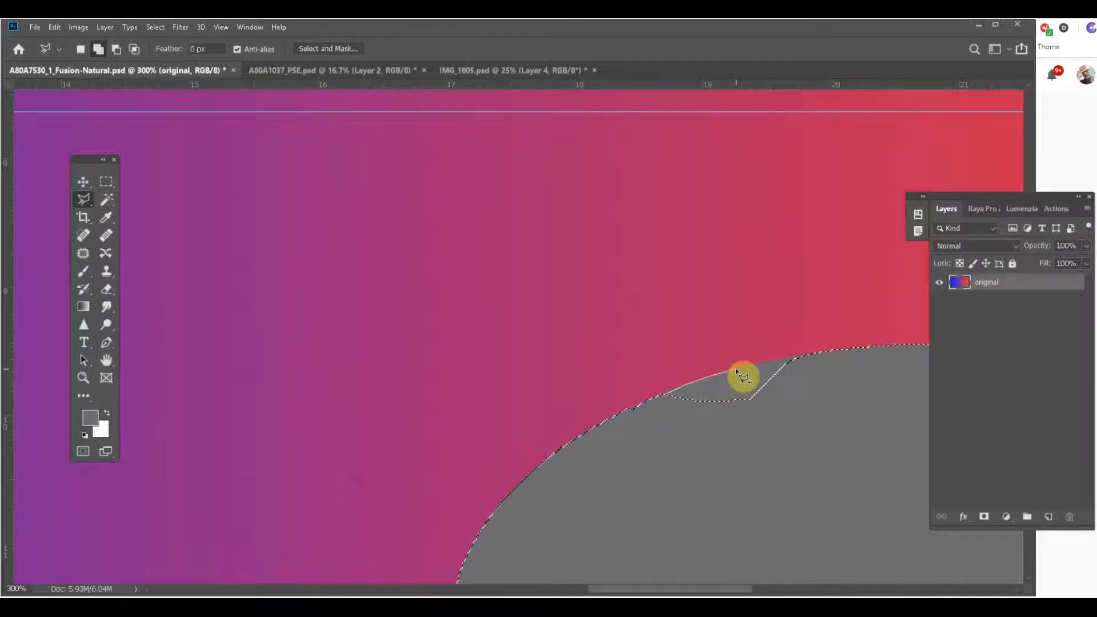
left_click(769, 359)
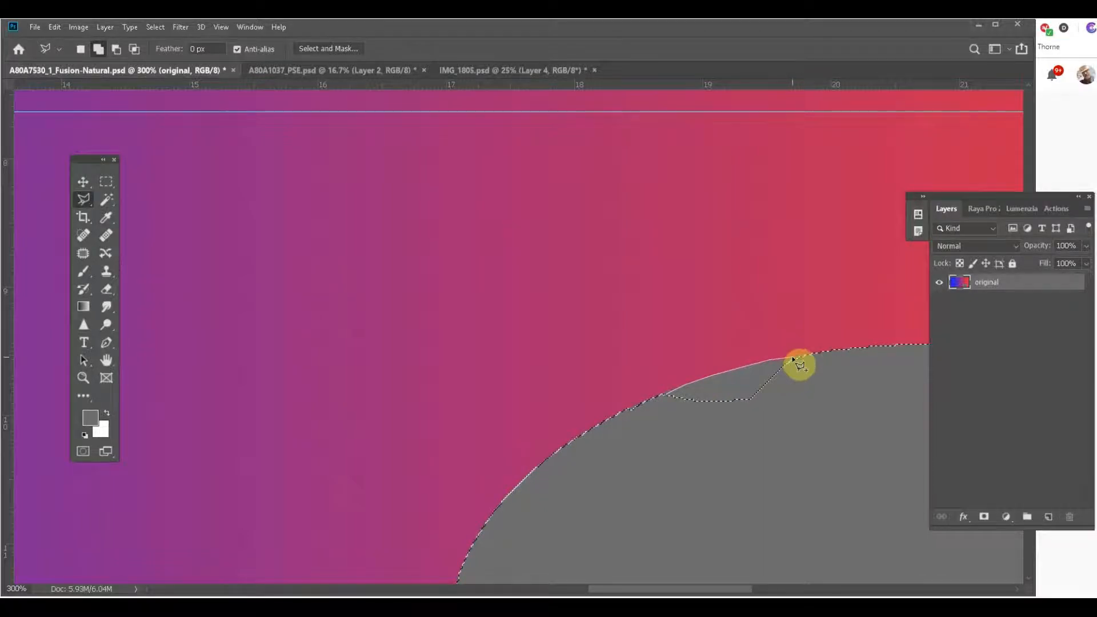
left_click(810, 356)
left_click(761, 451)
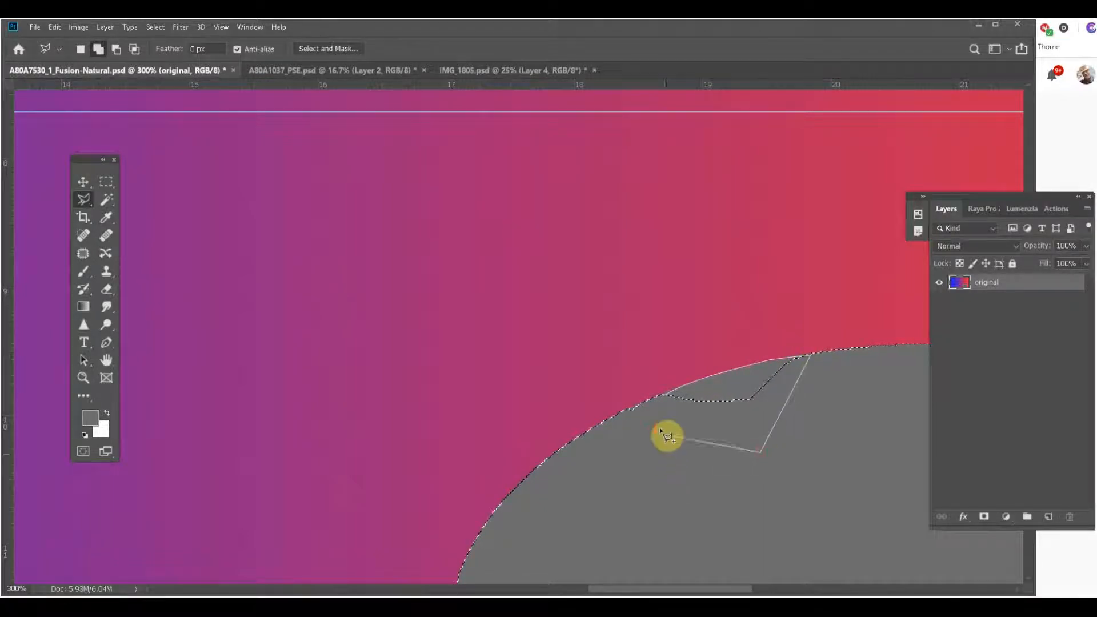
left_click(667, 395)
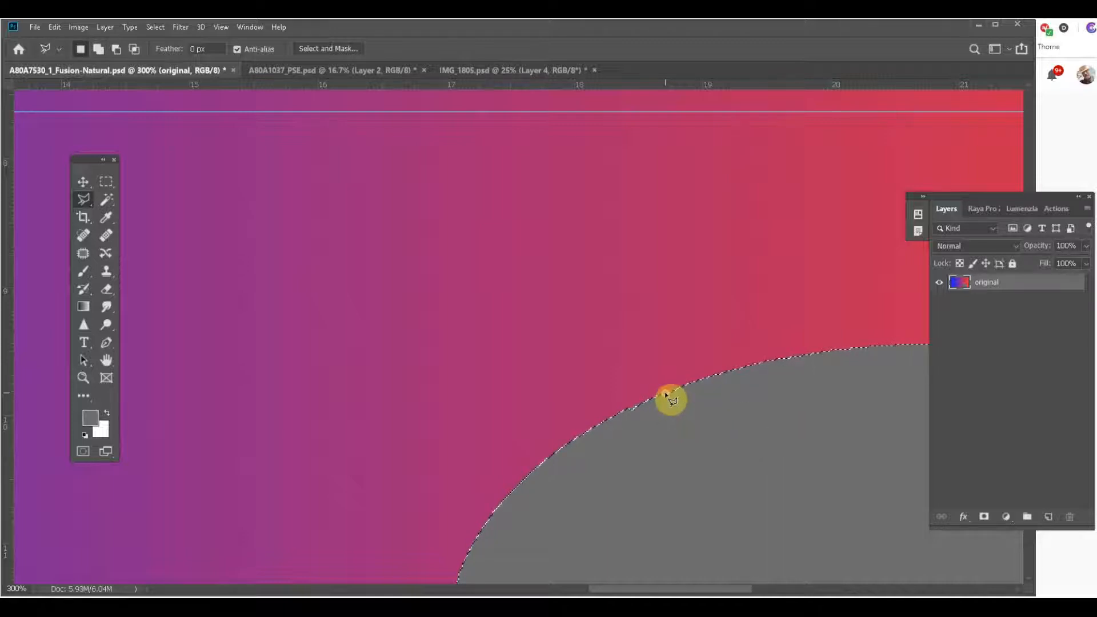
- Clear the selection around the gray ellipse
left_click(712, 417, "ctrl+alt")
left_click(685, 428, "ctrl+alt")
left_click(689, 438, "ctrl+alt")
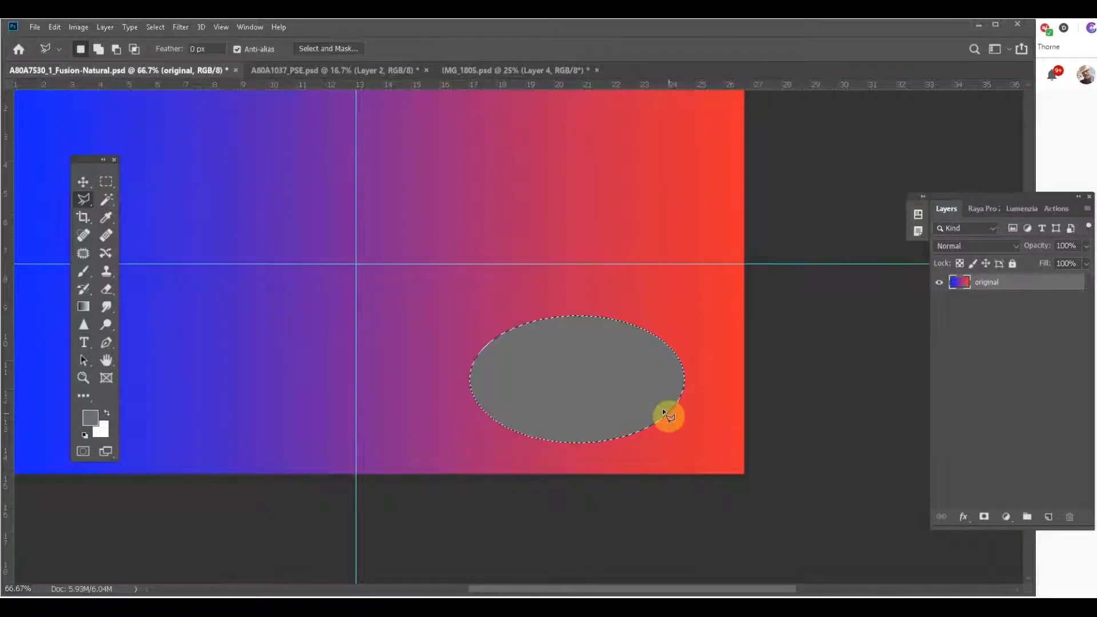
left_click_drag(671, 445, 741, 465)
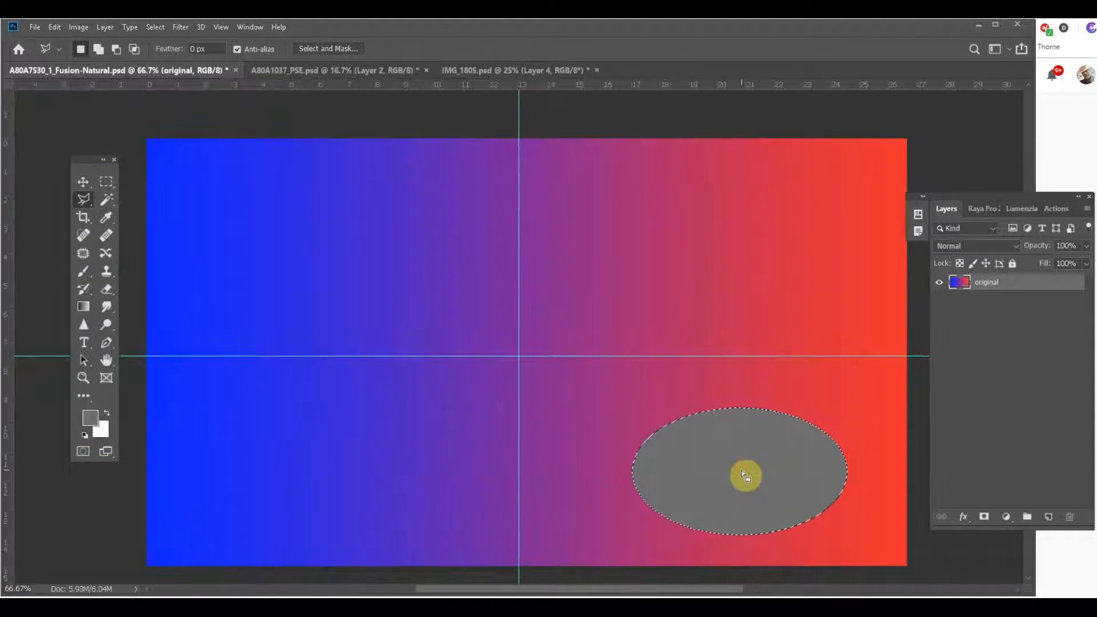
key("ctrl+d")
- Select a band of similar blue on the left part of the gradient with the Magic Wand Tool
left_click(104, 197)
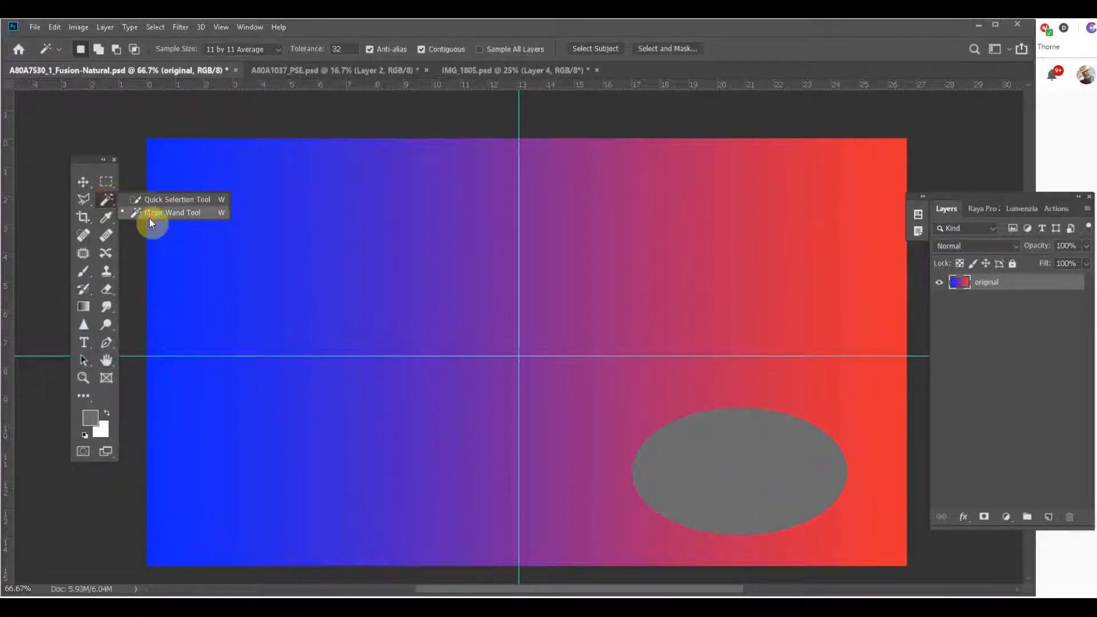
left_click(149, 217)
left_click(275, 252)
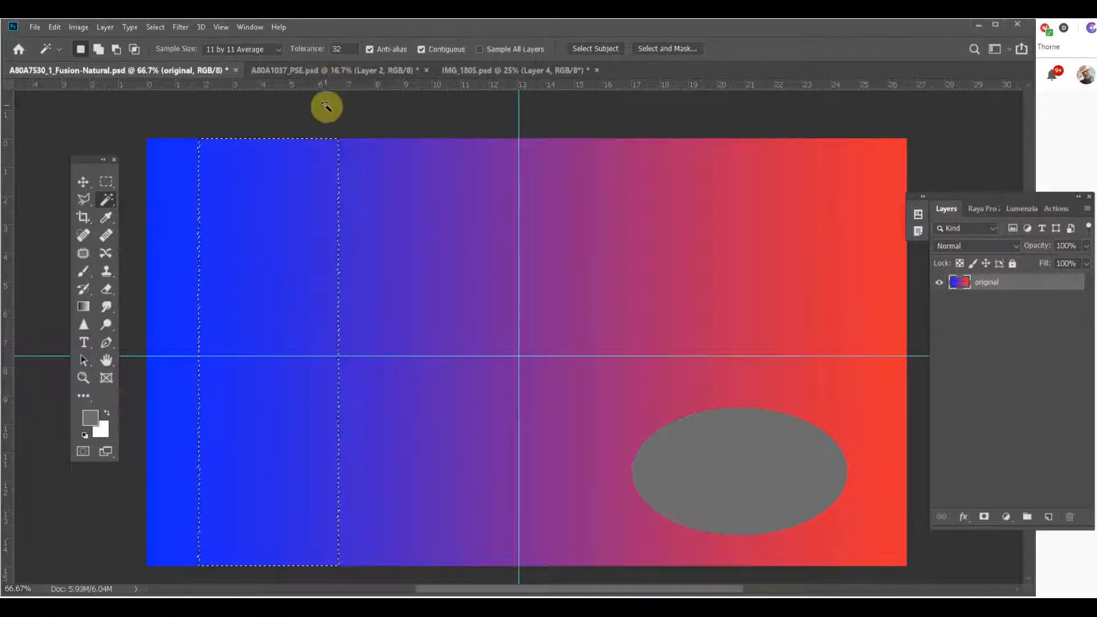
- Set the Magic Wand tolerance to 64 and sample the blue part of the gradient again
left_click(348, 49)
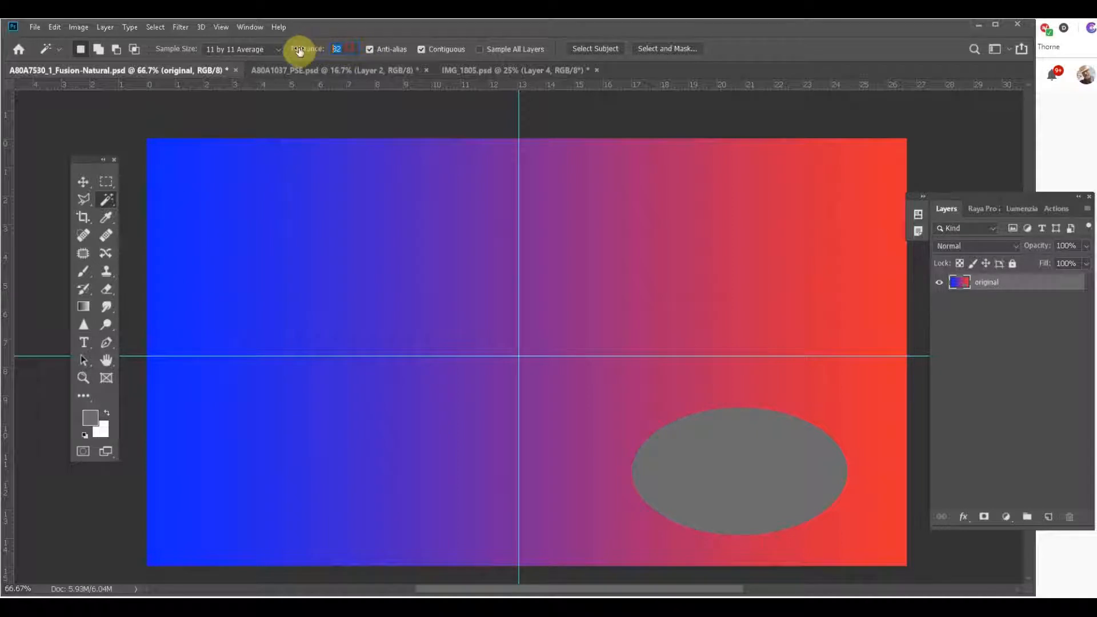
type("64")
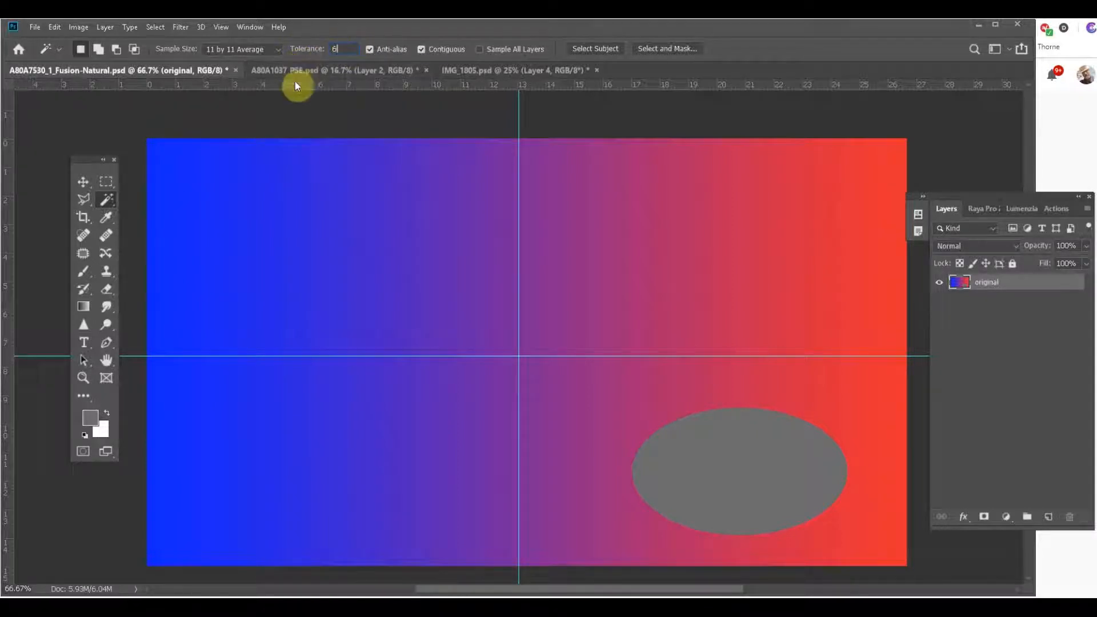
left_click(331, 242)
- Grow the blue selection twice to include more adjacent similar colours, and deselect it
left_click(156, 27)
left_click(172, 213)
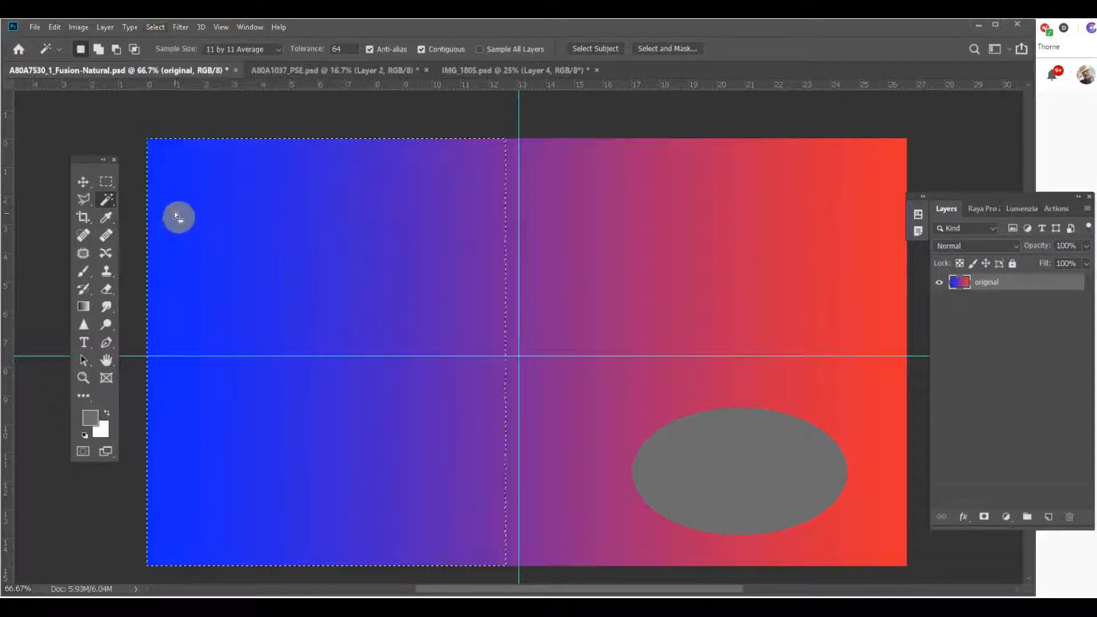
left_click(154, 27)
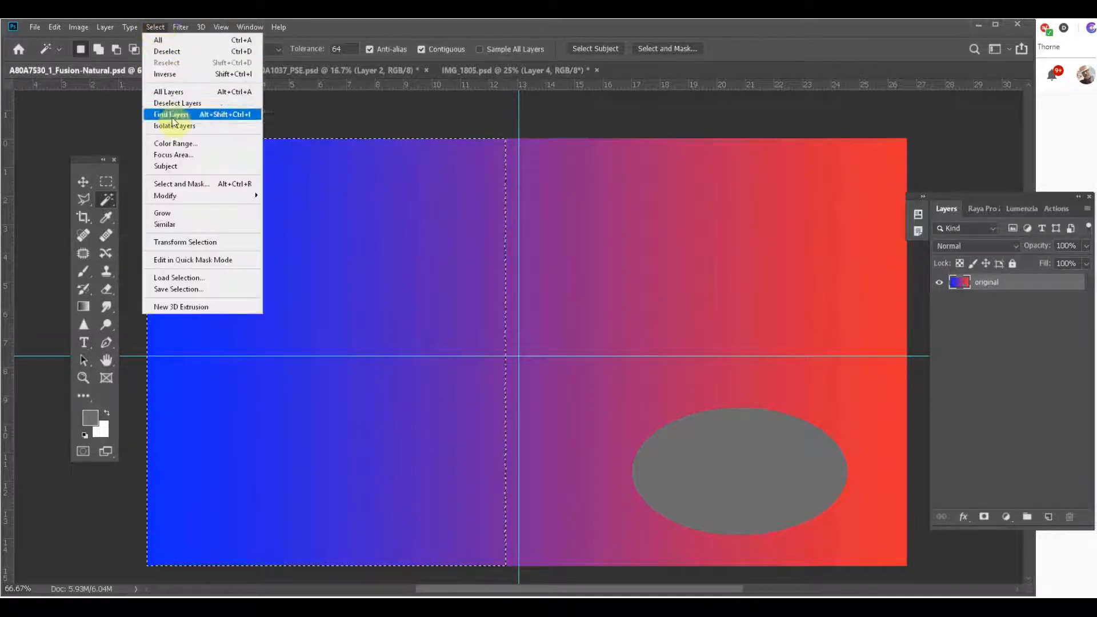
left_click(163, 213)
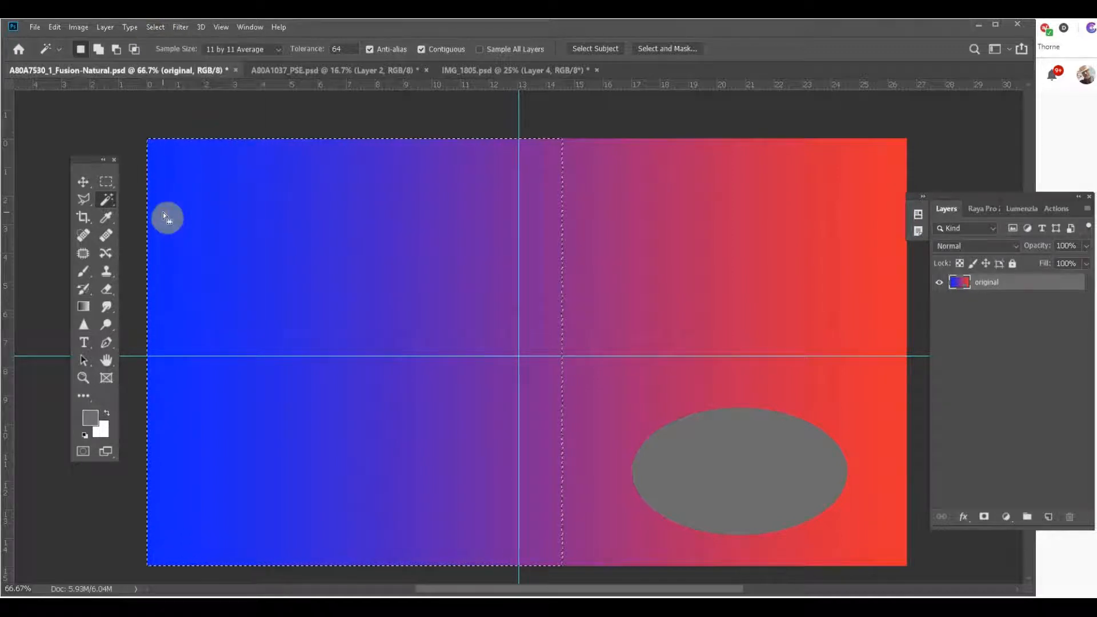
key("ctrl+d")
- Select the gray ellipse with the Quick Selection Tool, and deselect it
left_click(111, 201)
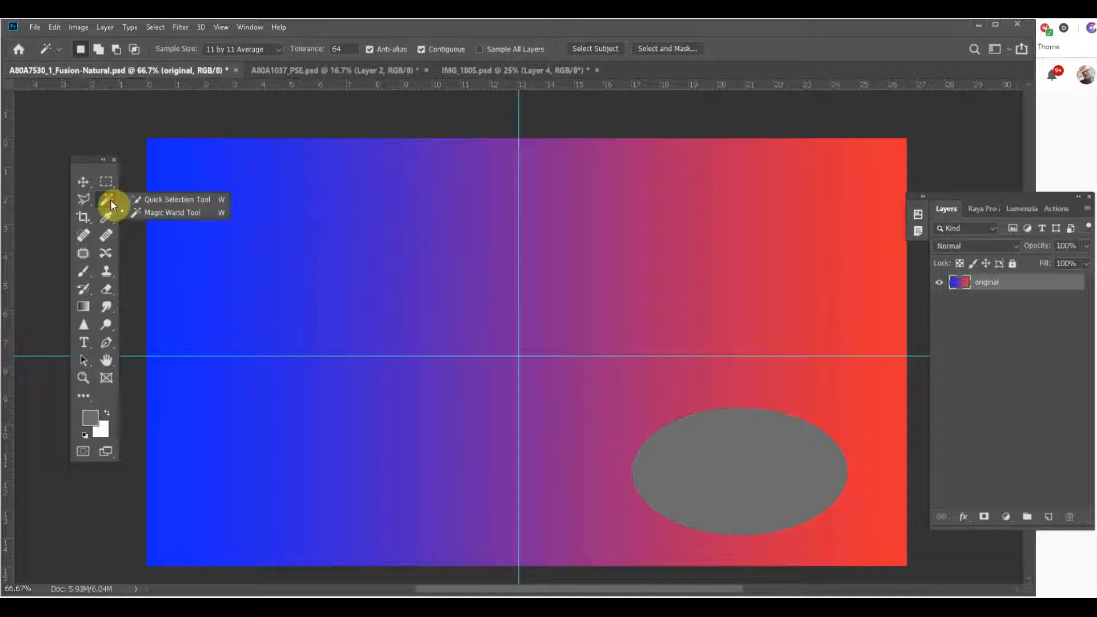
left_click(150, 200)
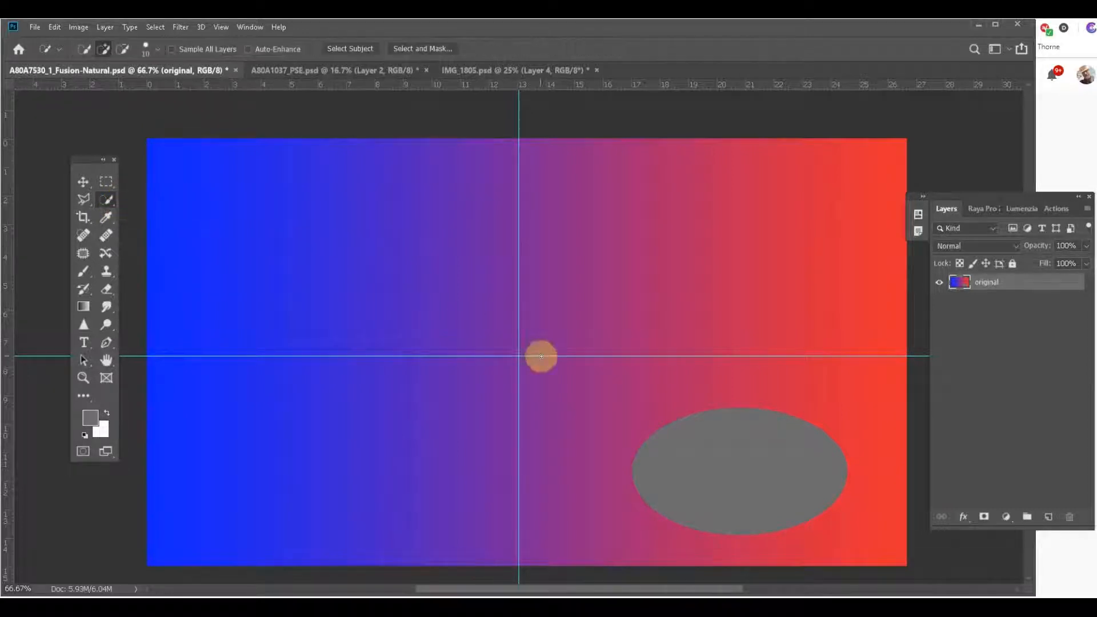
mouse_move(673, 452)
left_mouse_down()
mouse_move(651, 443)
mouse_move(673, 471)
mouse_move(821, 527)
left_mouse_up()
key("ctrl+d")
- Brush a selection over the red and purple parts of the gradient with the Quick Selection Tool, and deselect it
left_click_drag(783, 252, 634, 295)
mouse_move(706, 215)
left_mouse_down()
mouse_move(725, 265)
mouse_move(705, 328)
mouse_move(710, 384)
mouse_move(722, 360)
mouse_move(807, 387)
left_mouse_up()
mouse_move(735, 293)
left_mouse_down()
mouse_move(708, 250)
mouse_move(647, 237)
mouse_move(509, 246)
mouse_move(514, 266)
mouse_move(571, 306)
mouse_move(470, 287)
left_mouse_up()
key("ctrl+d")
- Select the gray ellipse with the Magic Wand Tool and invert the selection
left_click_drag(107, 201, 153, 211)
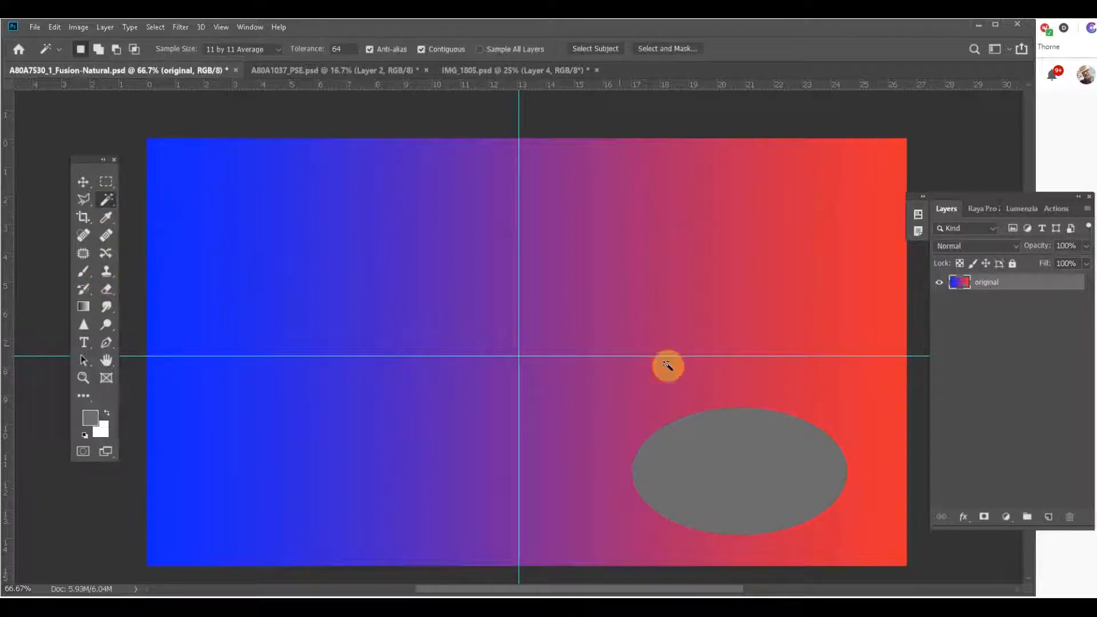
left_click(733, 469)
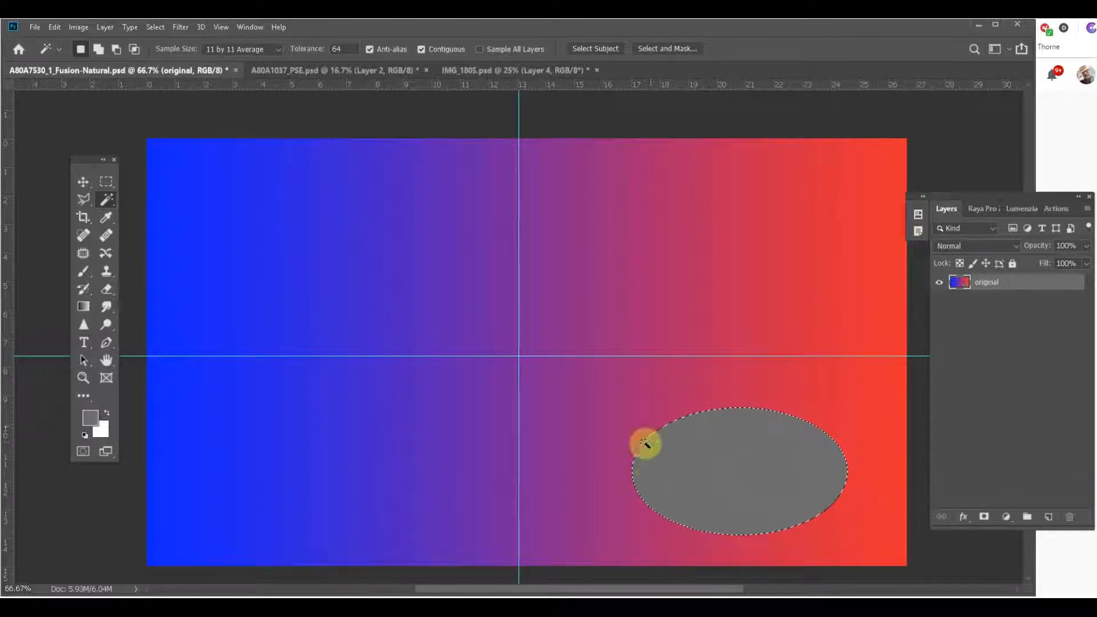
left_click(153, 27)
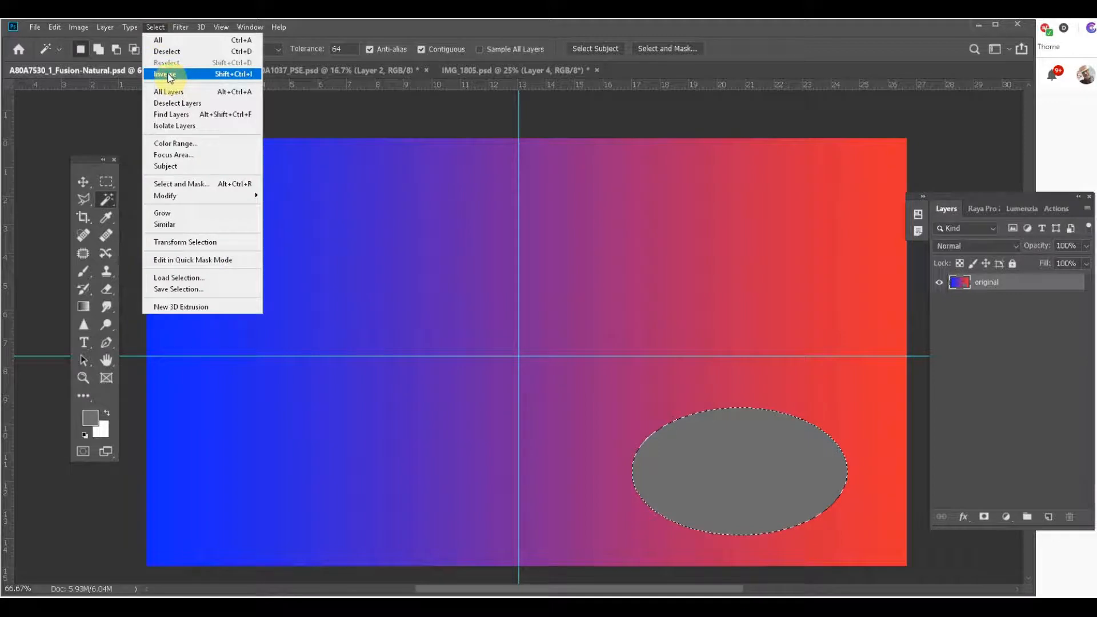
left_click(168, 75)
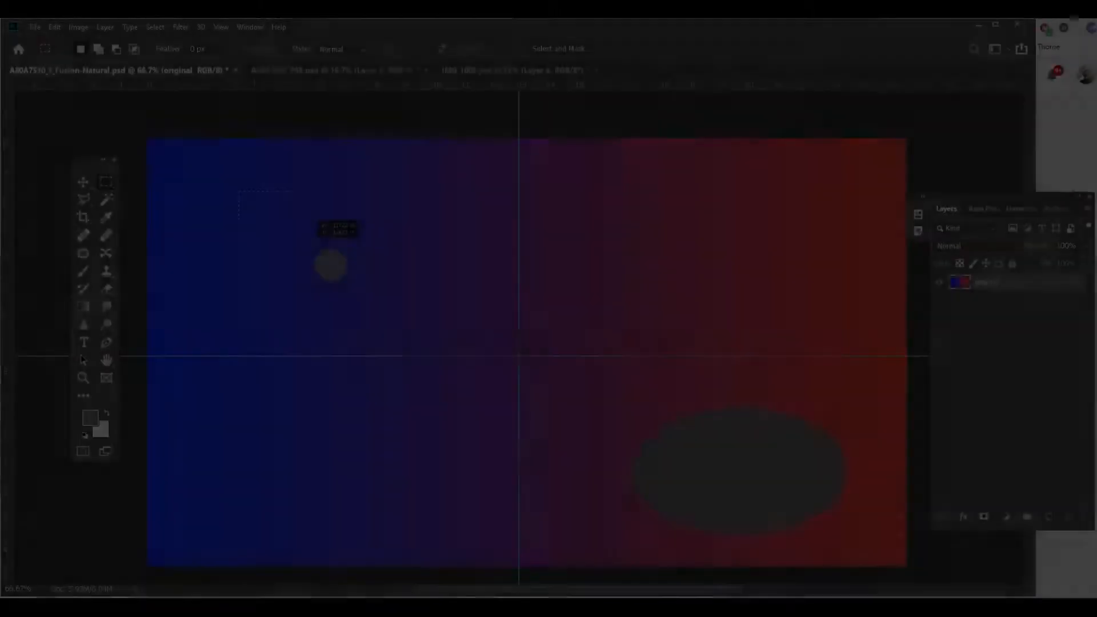
- Build one joined selection from three overlapping rectangles across the upper half of the gradient with the Rectangular Marquee Tool
left_click_drag(330, 264, 402, 308)
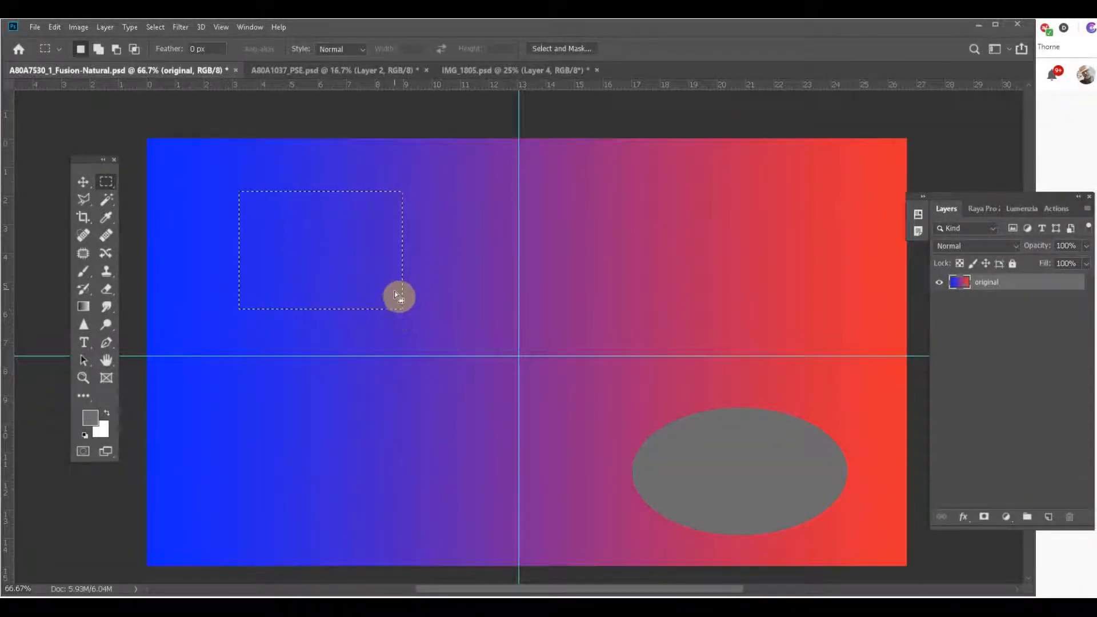
left_click_drag(392, 296, 568, 414)
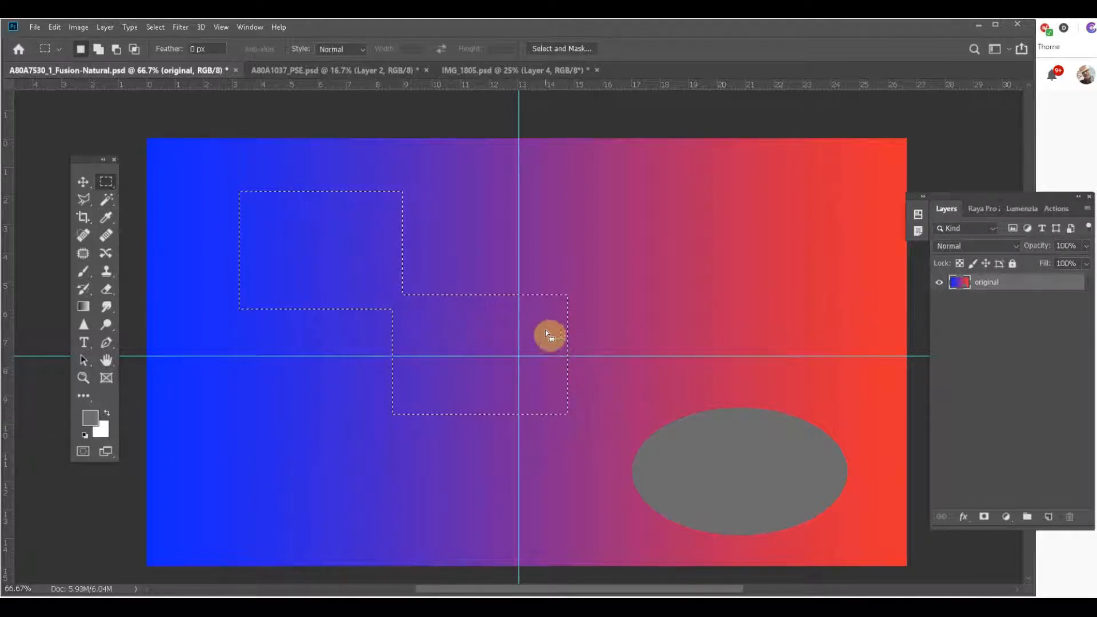
left_click_drag(553, 312, 707, 186)
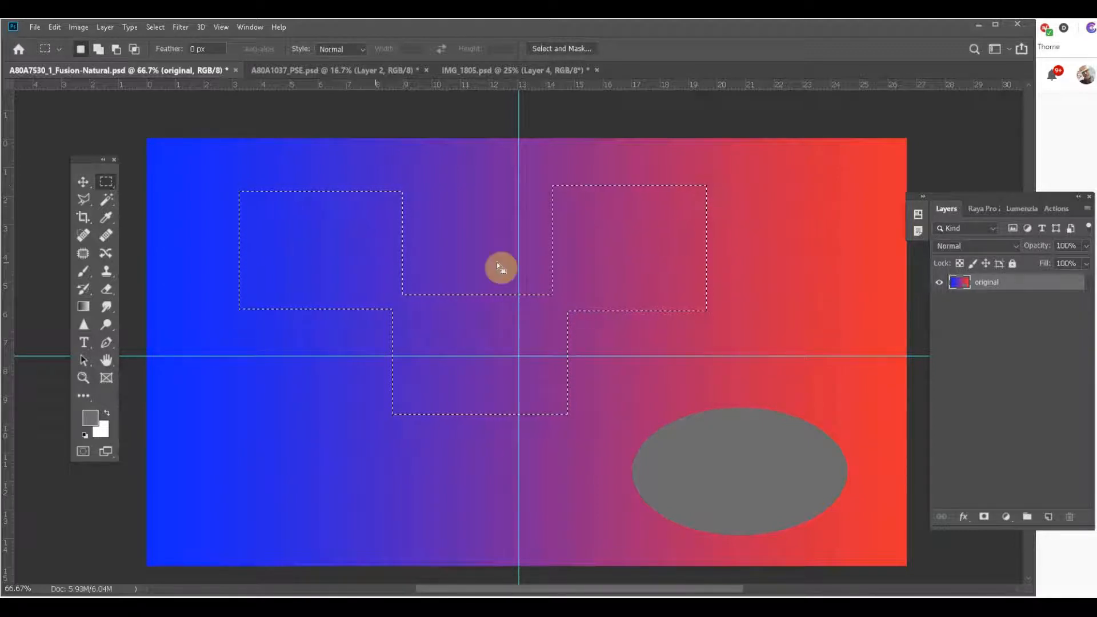
- Add a rectangle at the selection's lower-left end and subtract one from the lower-left corner of its central block
left_click(99, 49)
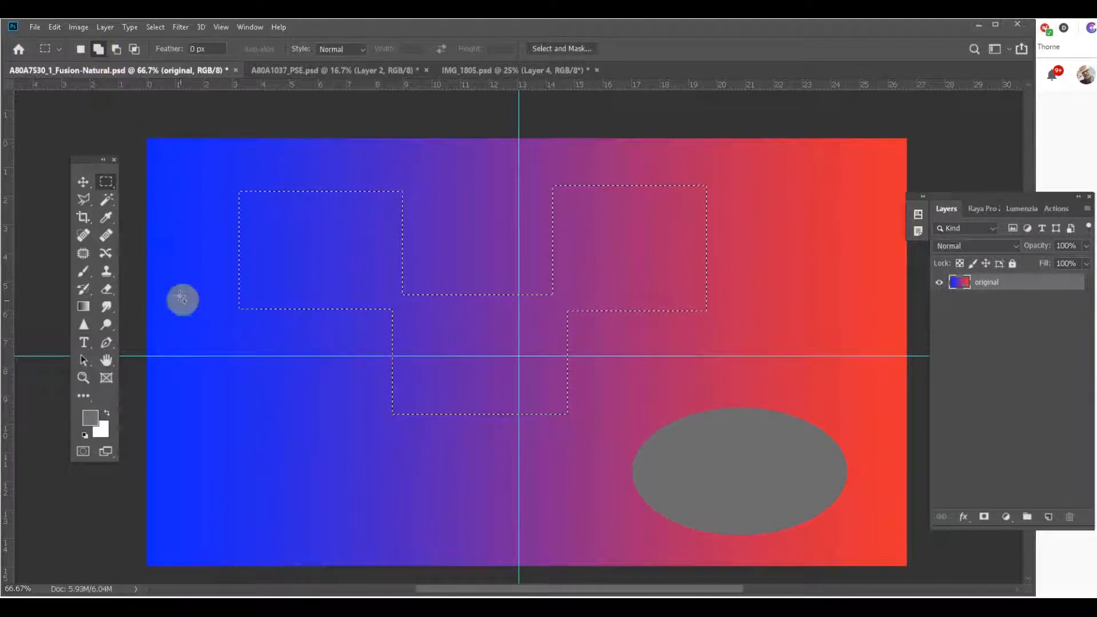
left_click_drag(180, 425, 269, 294)
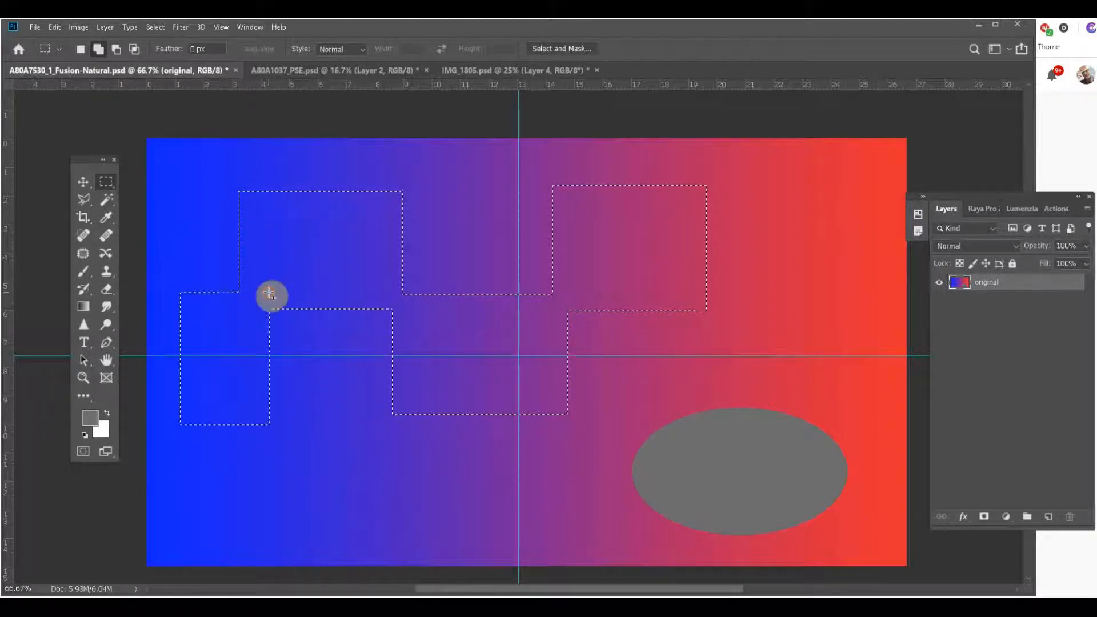
left_click(114, 51)
left_click_drag(333, 458, 473, 370)
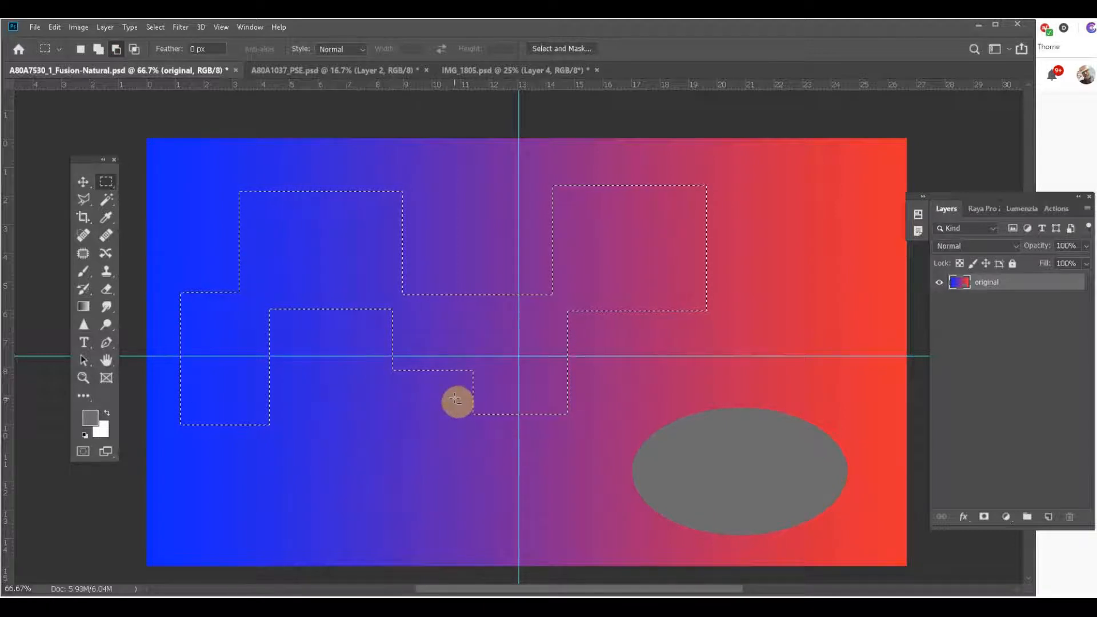
- Intersect the selection with a rectangle covering its middle part, and deselect the result
left_click(135, 51)
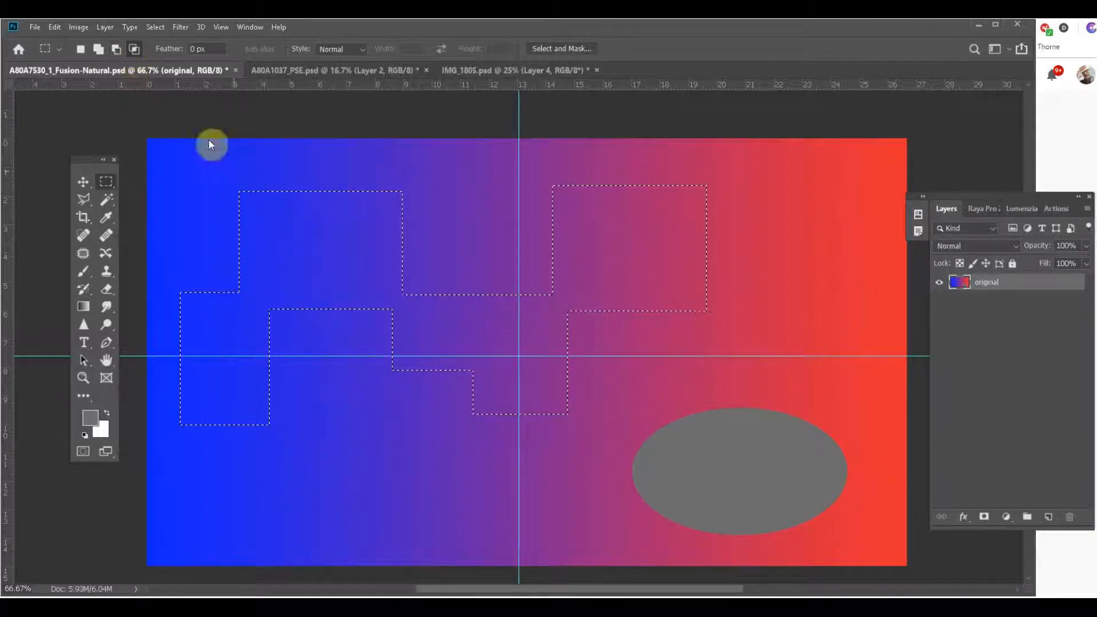
left_click_drag(527, 247, 608, 170)
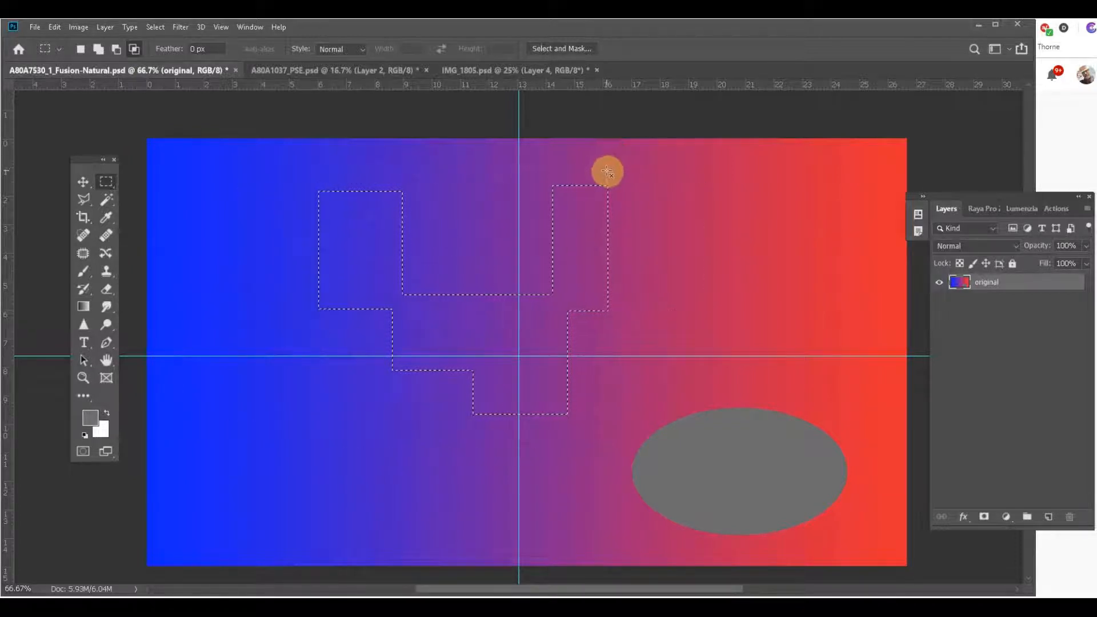
key("ctrl+d")
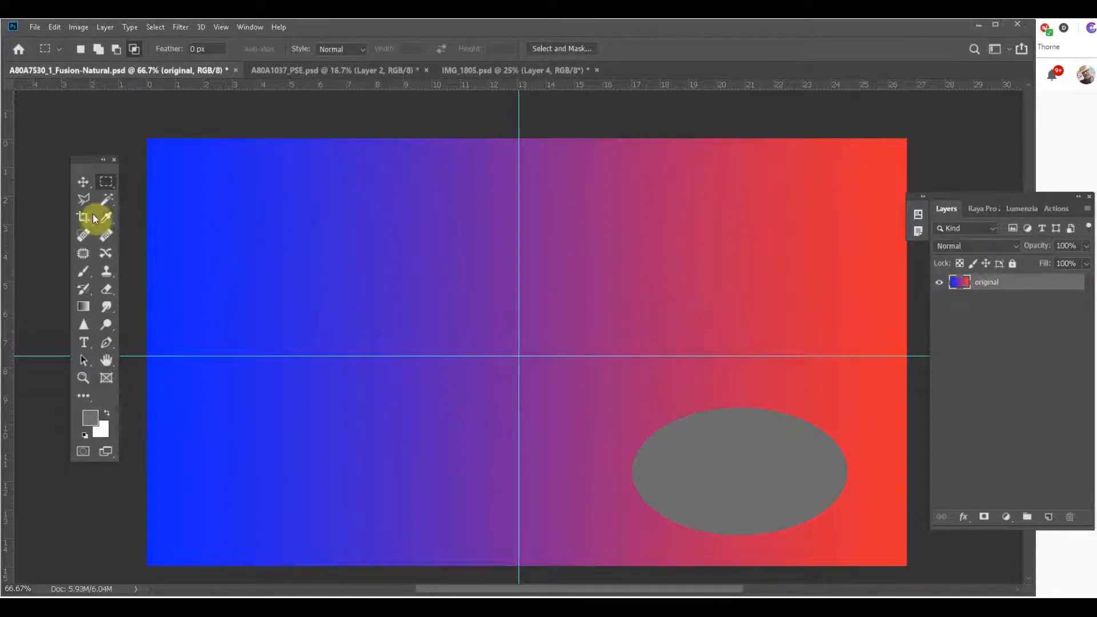
- Select two ellipses with the Elliptical Marquee Tool and join them with a third overlapping ellipse
left_click_drag(99, 189, 134, 195)
left_click_drag(207, 183, 334, 277)
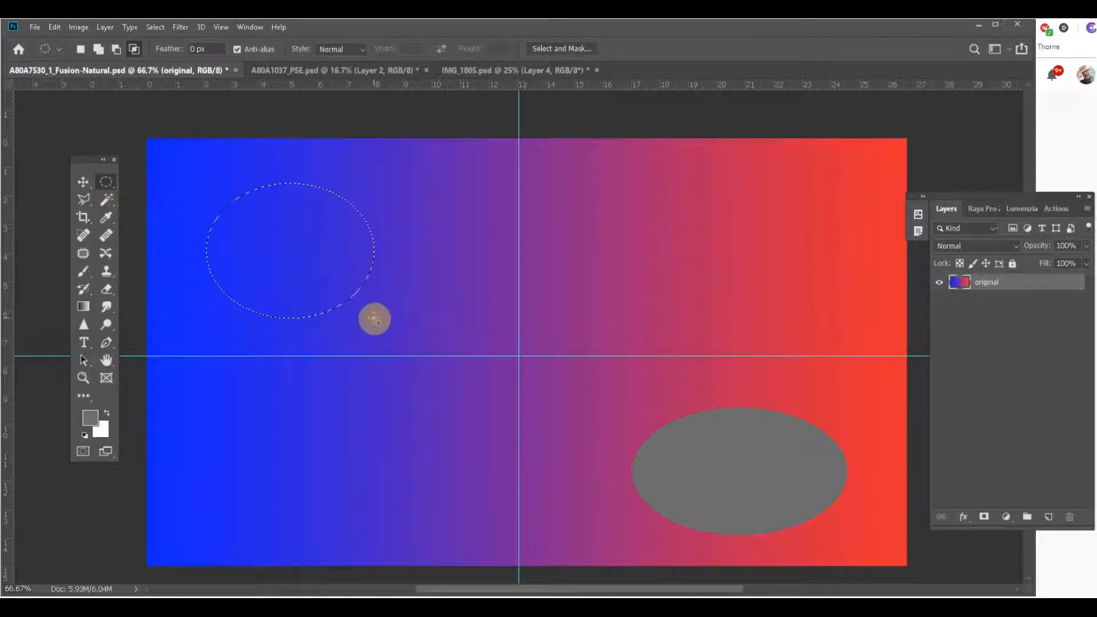
left_click_drag(338, 290, 587, 465)
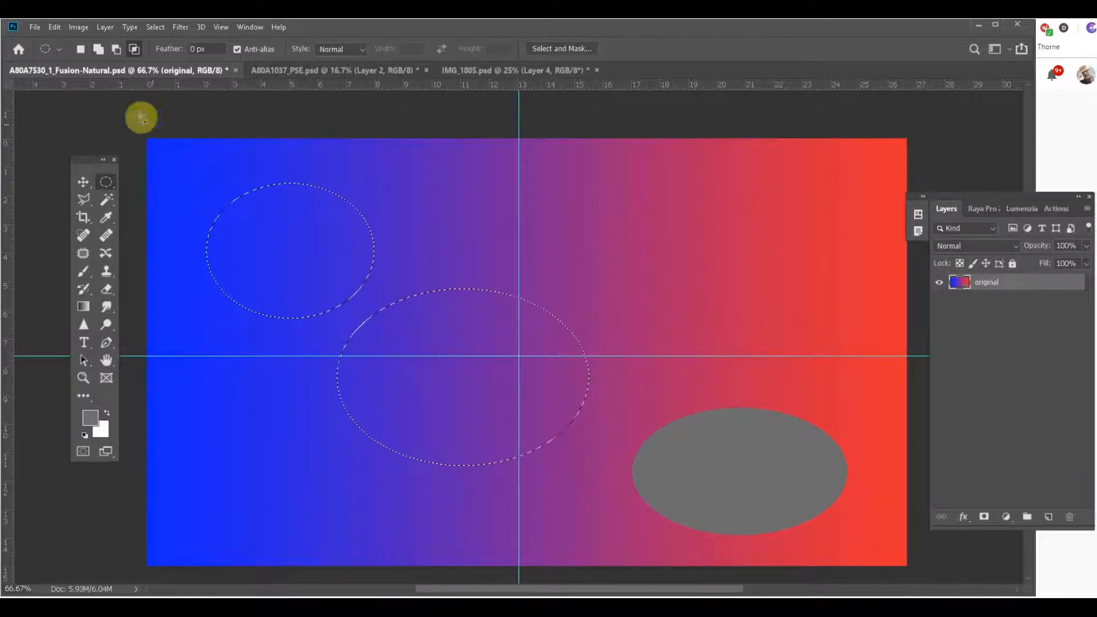
left_click_drag(279, 263, 411, 368)
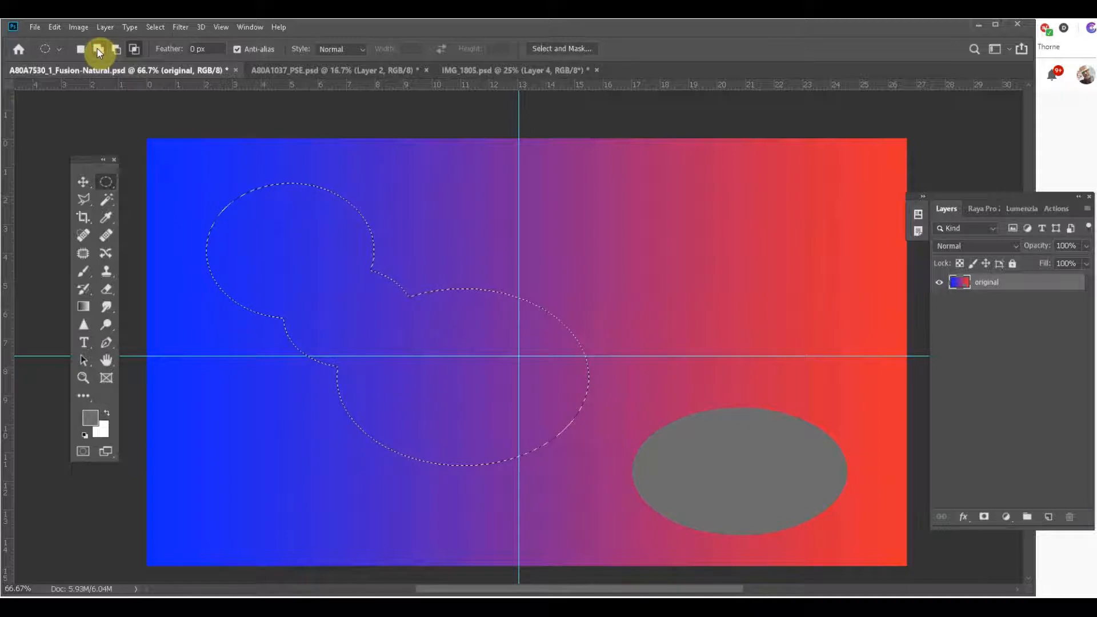
- Add a wide ellipse at the selection's upper right and subtract an ellipse from its lower part
left_click(97, 49)
left_click_drag(492, 285, 686, 203)
left_click(118, 50)
left_click_drag(330, 496, 615, 348)
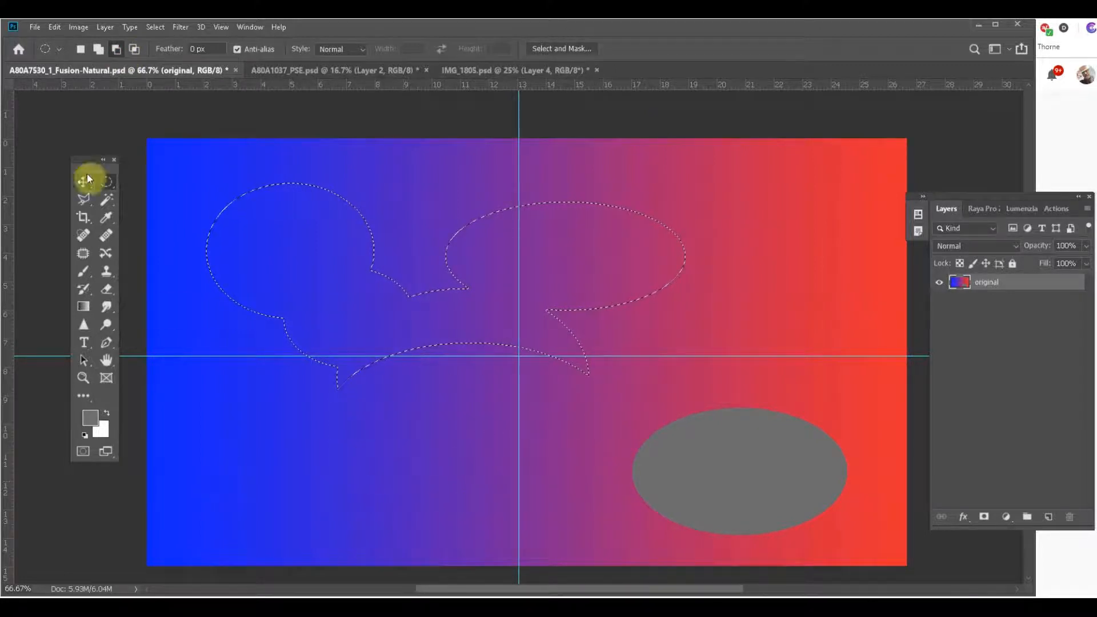
- Intersect the combined elliptical selection with a large ellipse over its middle, and deselect the result
left_click(133, 49)
left_click_drag(277, 170, 524, 439)
key("ctrl+d")
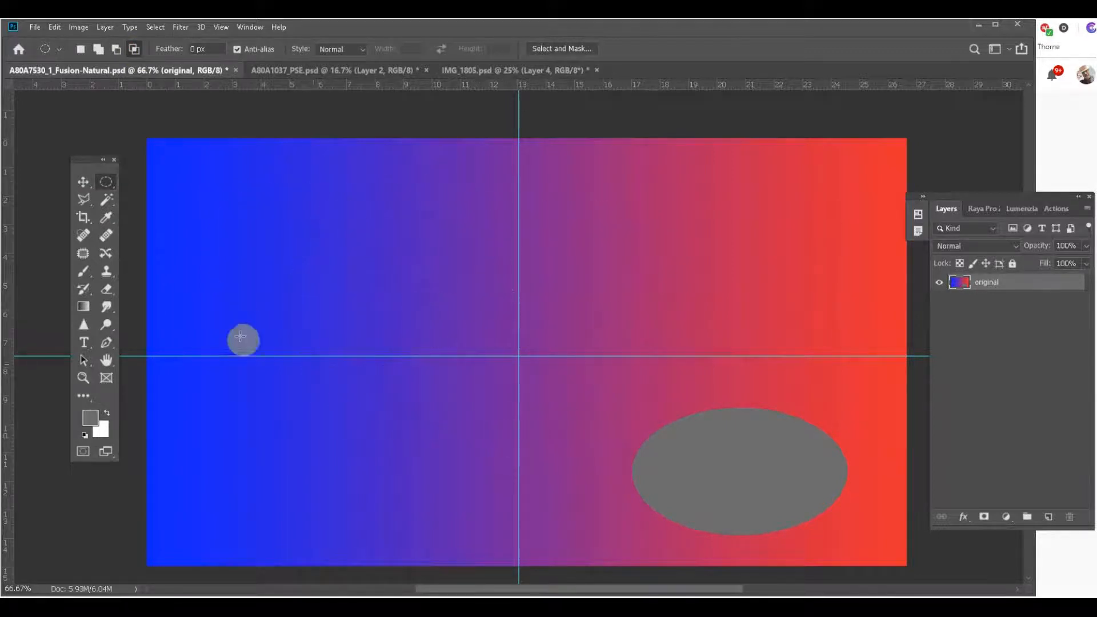
- Select an ellipse on the blue side and add a jagged polygon to its lower right with the Polygonal Lasso Tool
left_click(106, 181)
left_click_drag(219, 177, 444, 352)
left_click(83, 200)
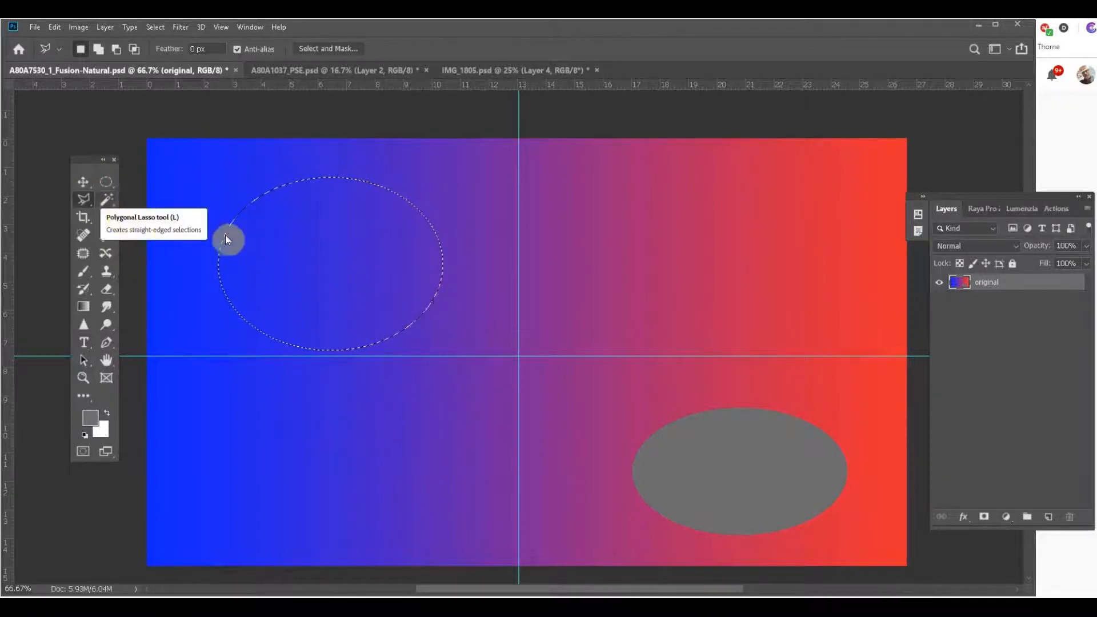
left_click(443, 282, "shift")
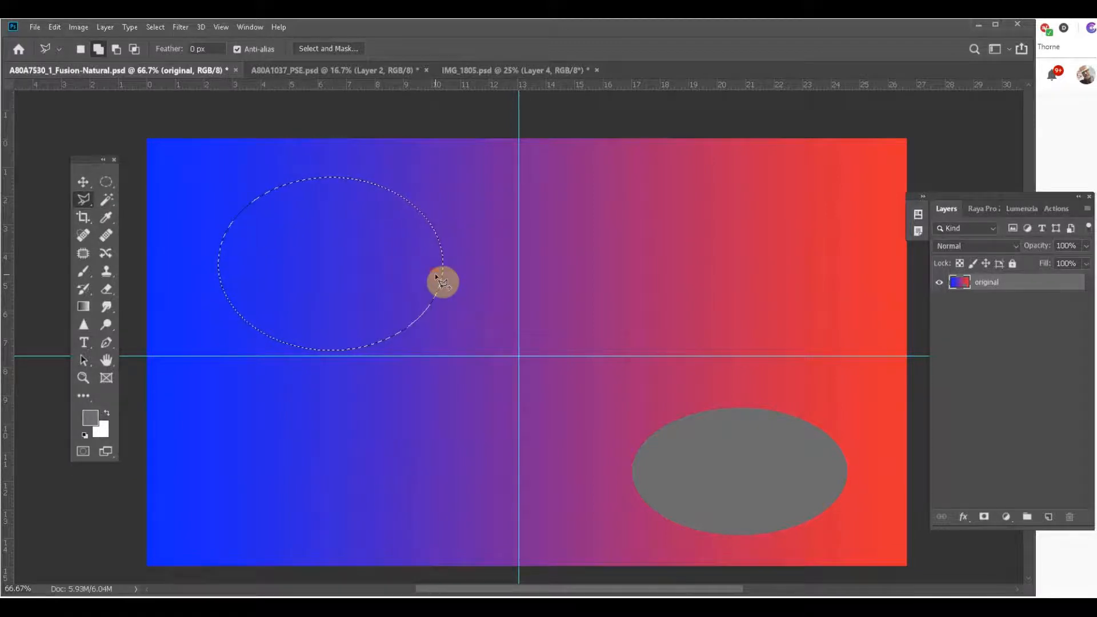
left_click(435, 274)
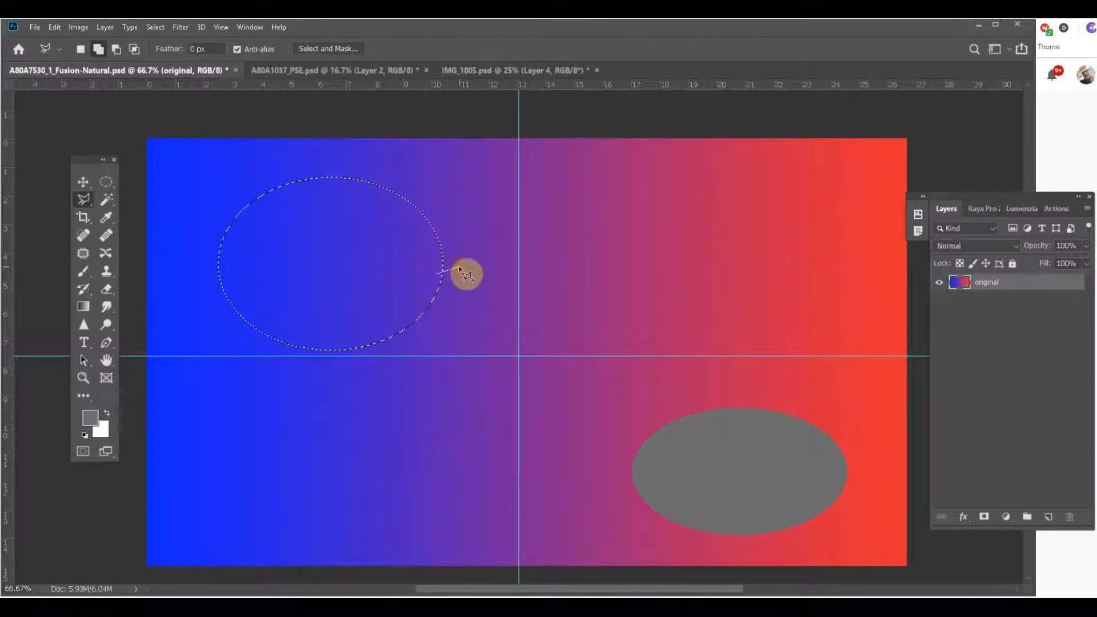
left_click(460, 267)
left_click(428, 378)
left_click(341, 372)
left_click(346, 327)
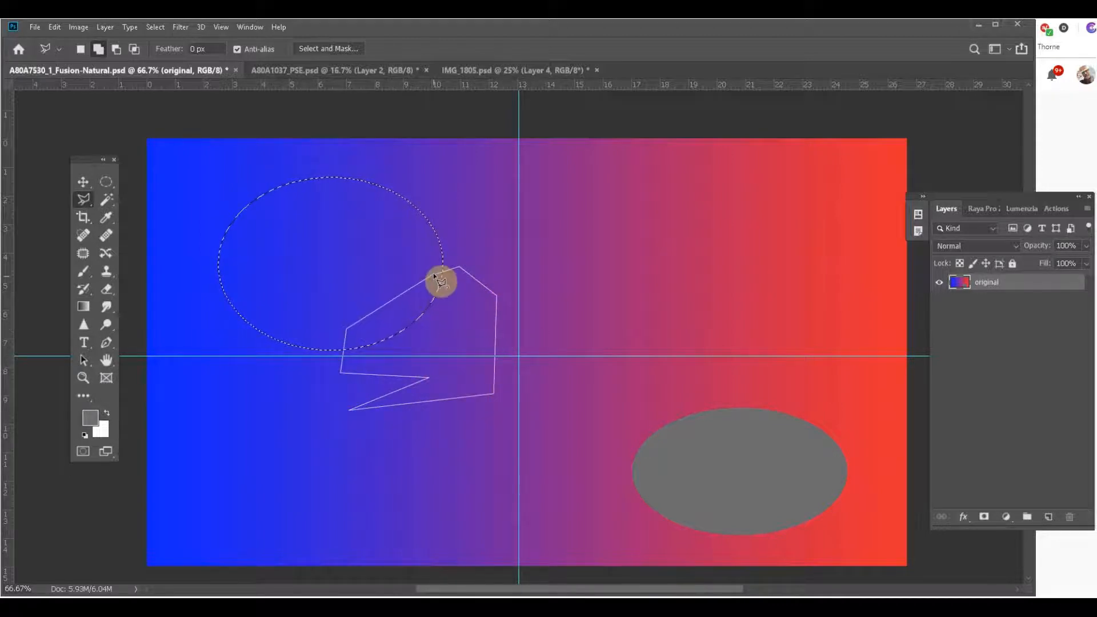
left_click(436, 276)
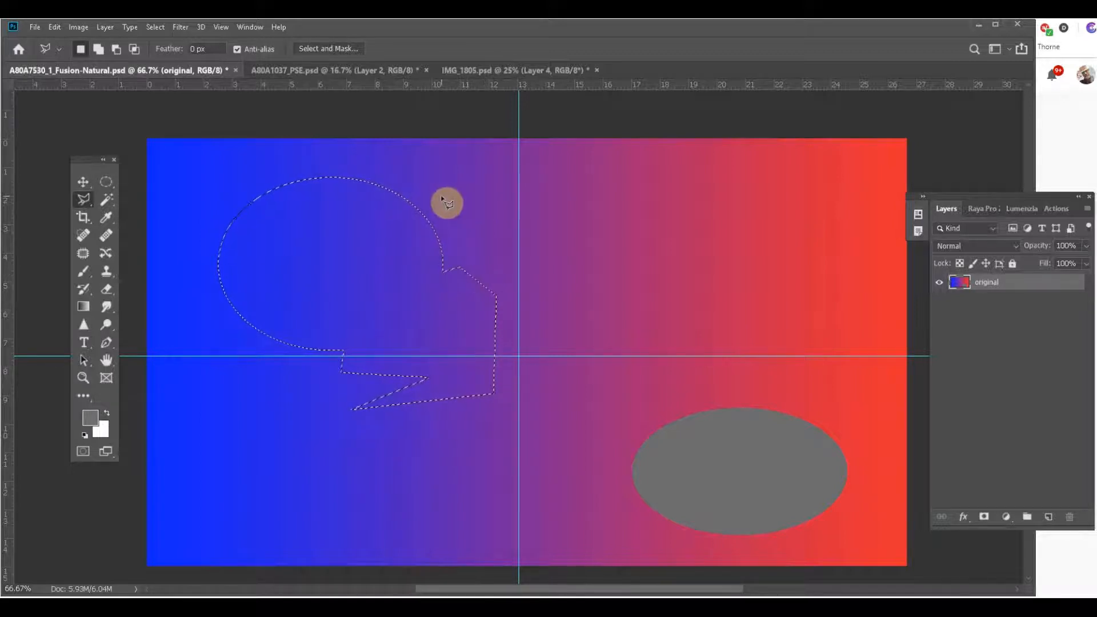
- Subtract a slanted polygon from the upper right of the elliptical area with the Polygonal Lasso Tool
key("alt")
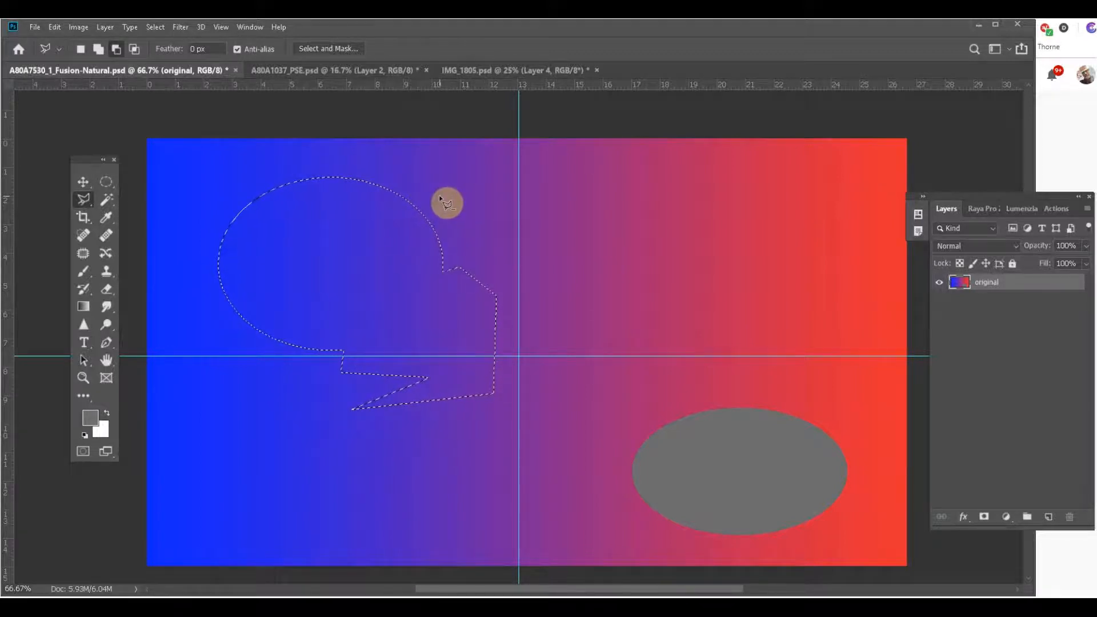
left_click(411, 203)
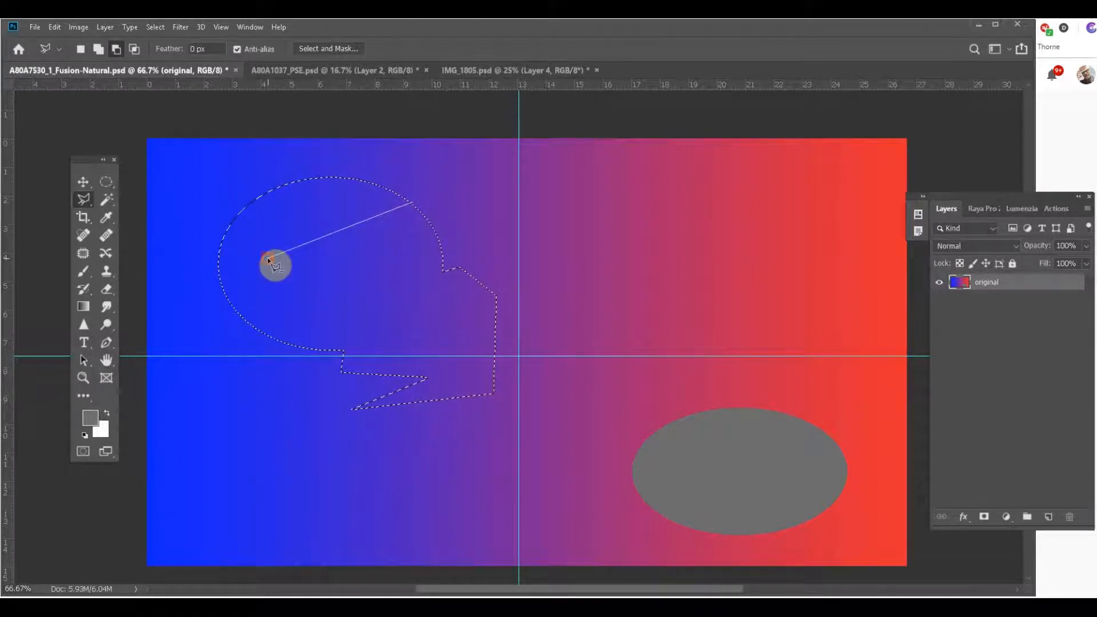
left_click(276, 289)
left_click(328, 308)
left_click(410, 257)
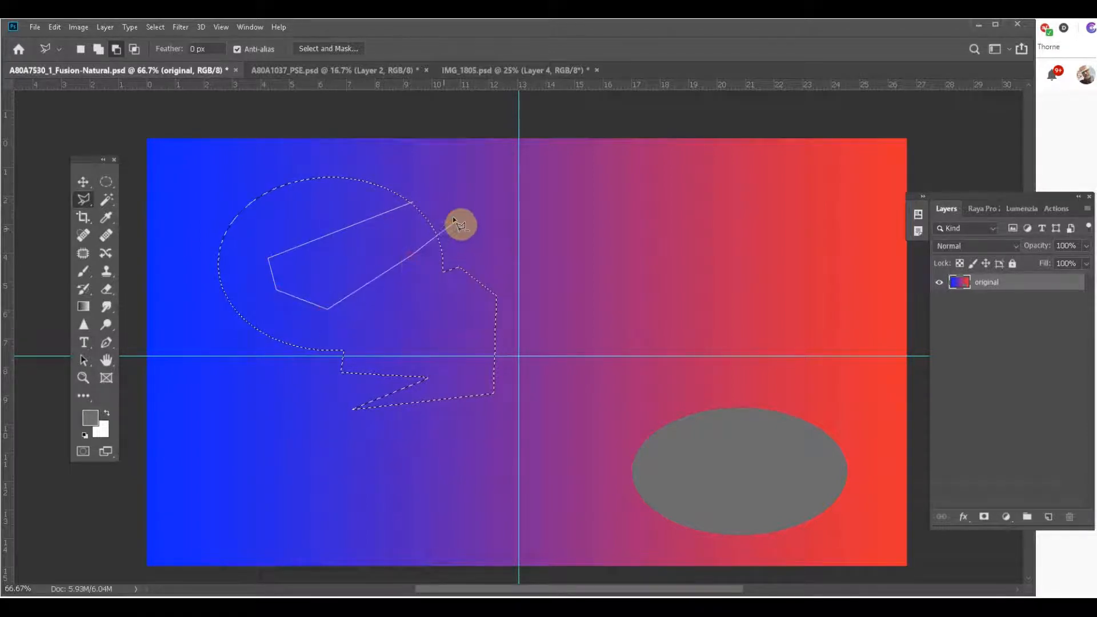
left_click(452, 216)
left_click(413, 204)
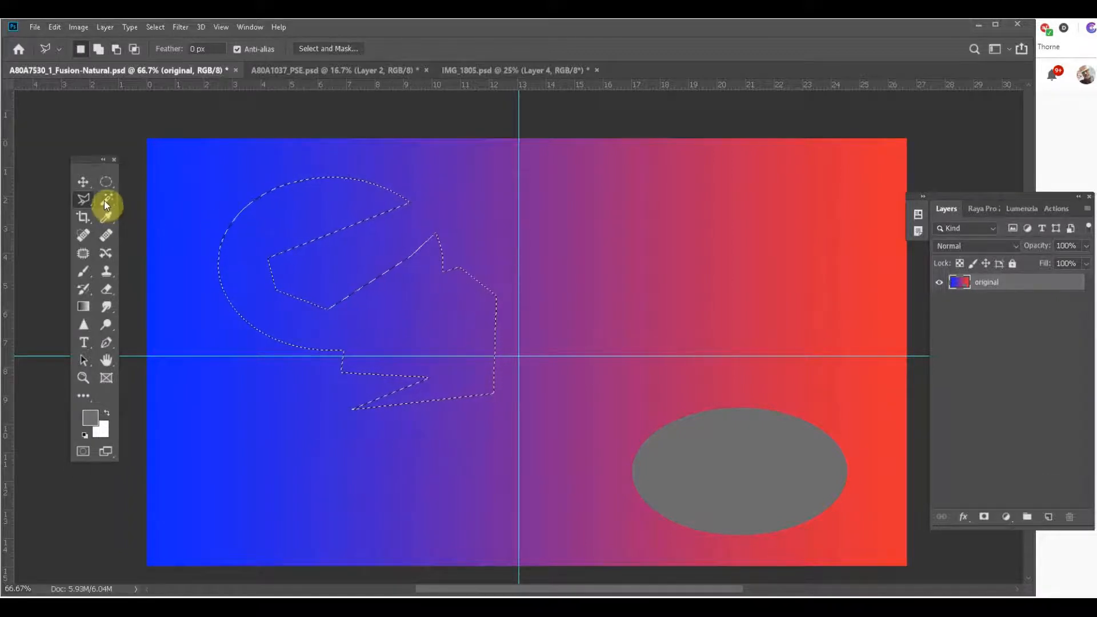
- Add a rounded freehand region to the selection's lower right with the Lasso Tool and subtract another freehand region from it
right_click(78, 197)
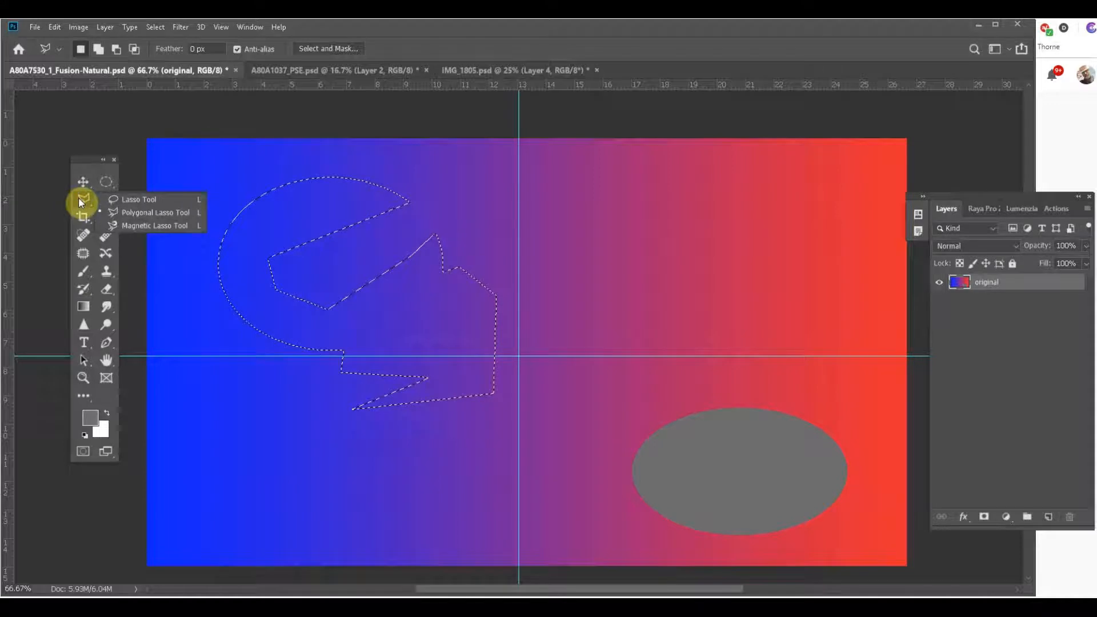
left_click(133, 205)
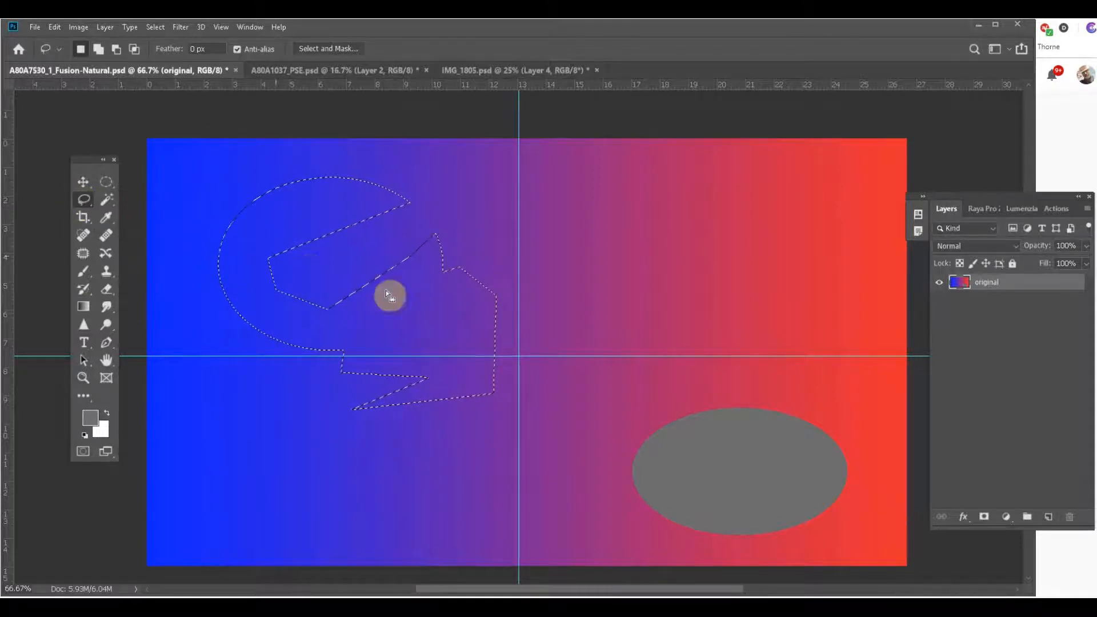
key("shift")
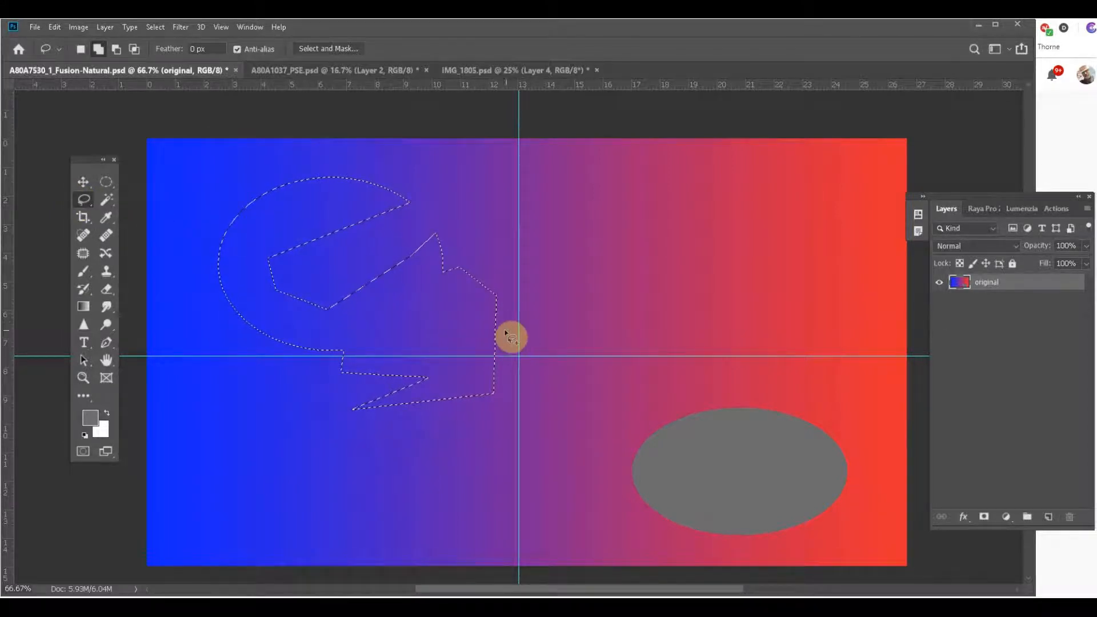
mouse_move(491, 323)
left_mouse_down()
mouse_move(564, 306)
mouse_move(585, 329)
mouse_move(600, 414)
mouse_move(585, 484)
mouse_move(439, 475)
mouse_move(426, 384)
mouse_move(490, 323)
left_mouse_up()
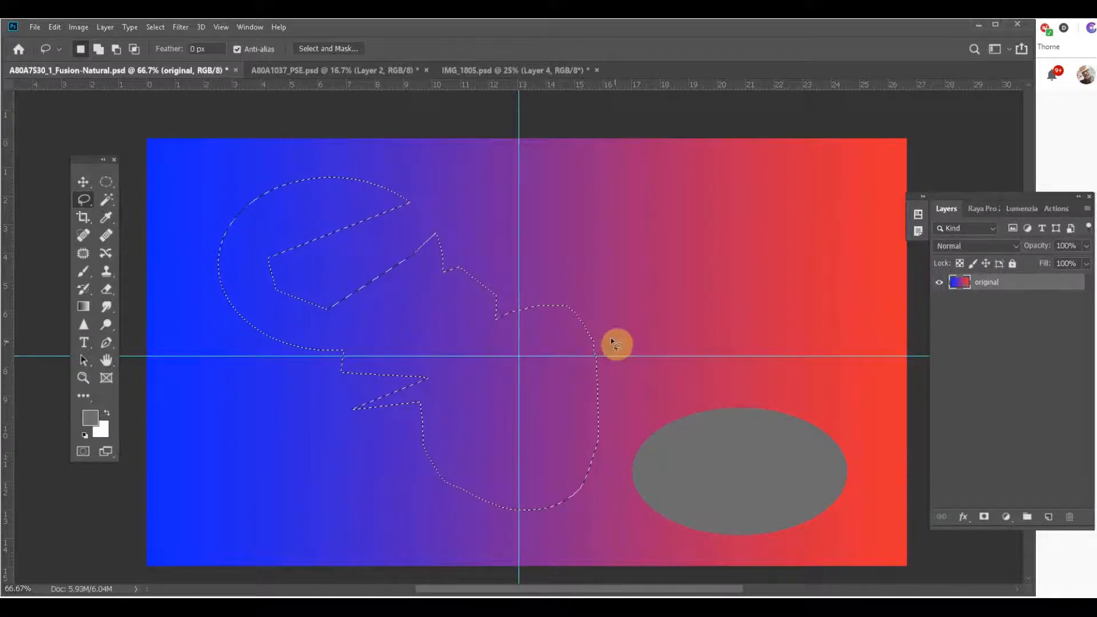
key("alt")
mouse_move(593, 324)
left_mouse_down()
mouse_move(541, 350)
mouse_move(460, 531)
mouse_move(610, 517)
mouse_move(638, 437)
mouse_move(618, 351)
mouse_move(595, 331)
left_mouse_up()
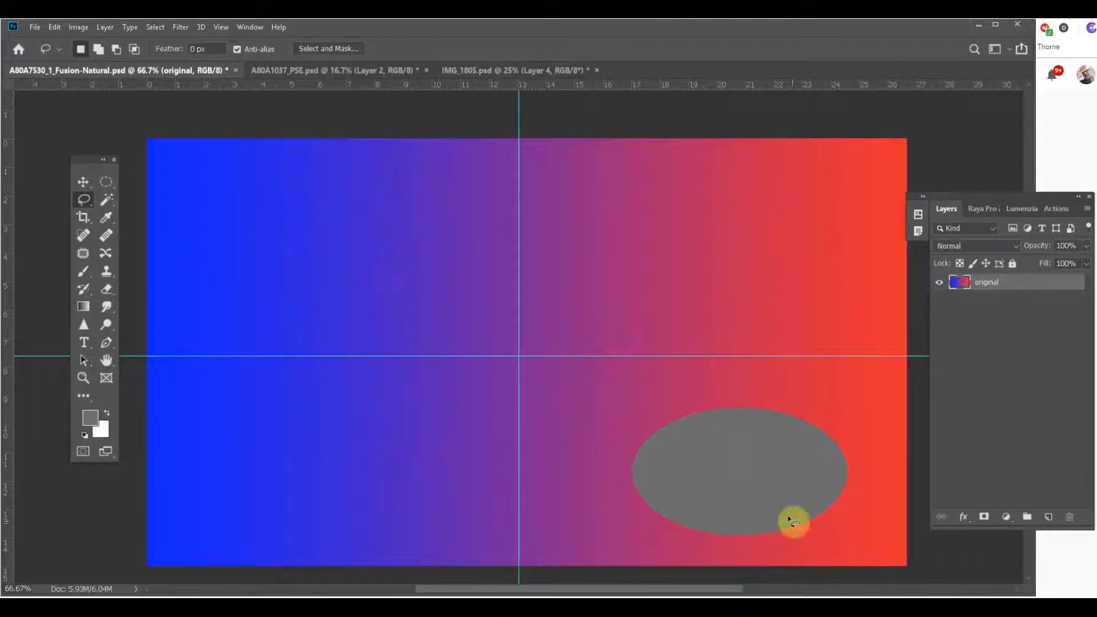
- Select a blue-violet band of the gradient with the Magic Wand at tolerance 64, and extend it toward the red side with the Quick Selection Tool
left_click(108, 200)
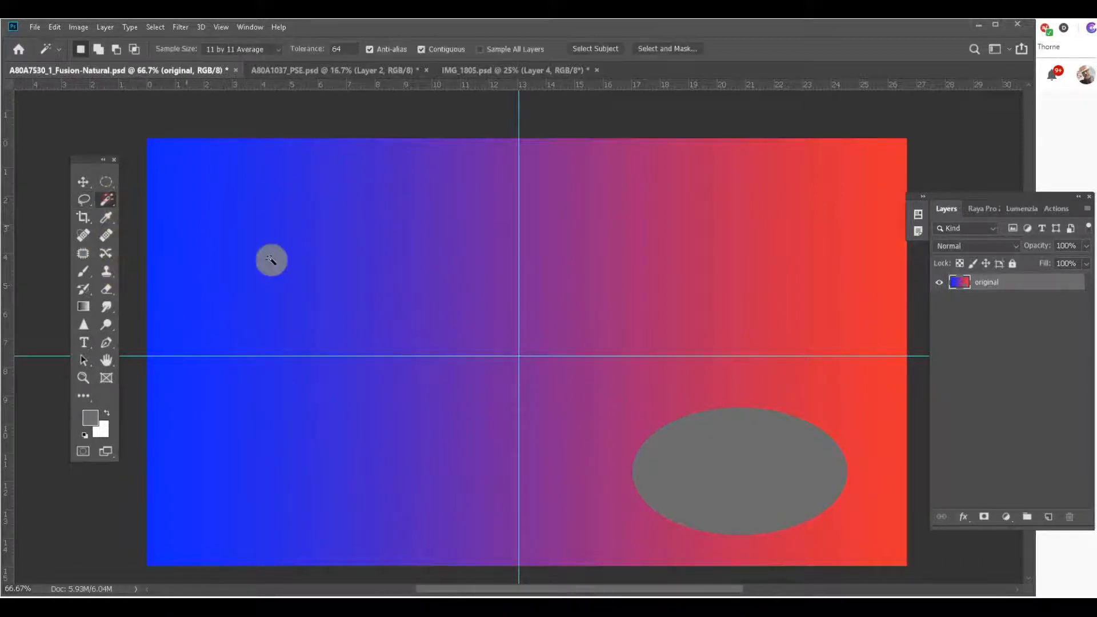
left_click(353, 279)
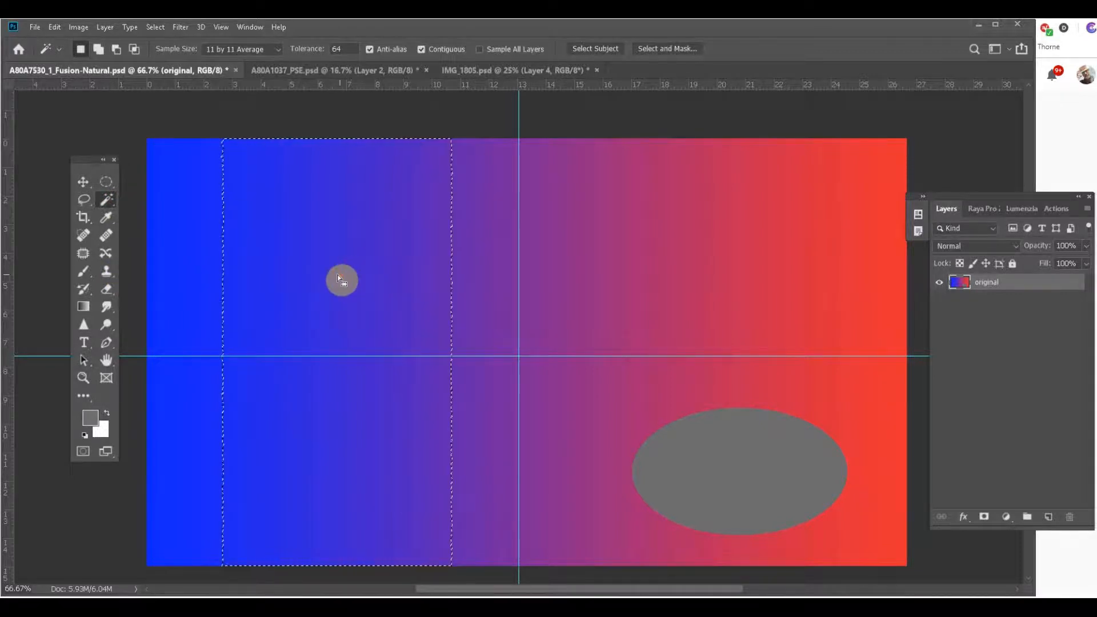
left_click_drag(106, 200, 150, 200)
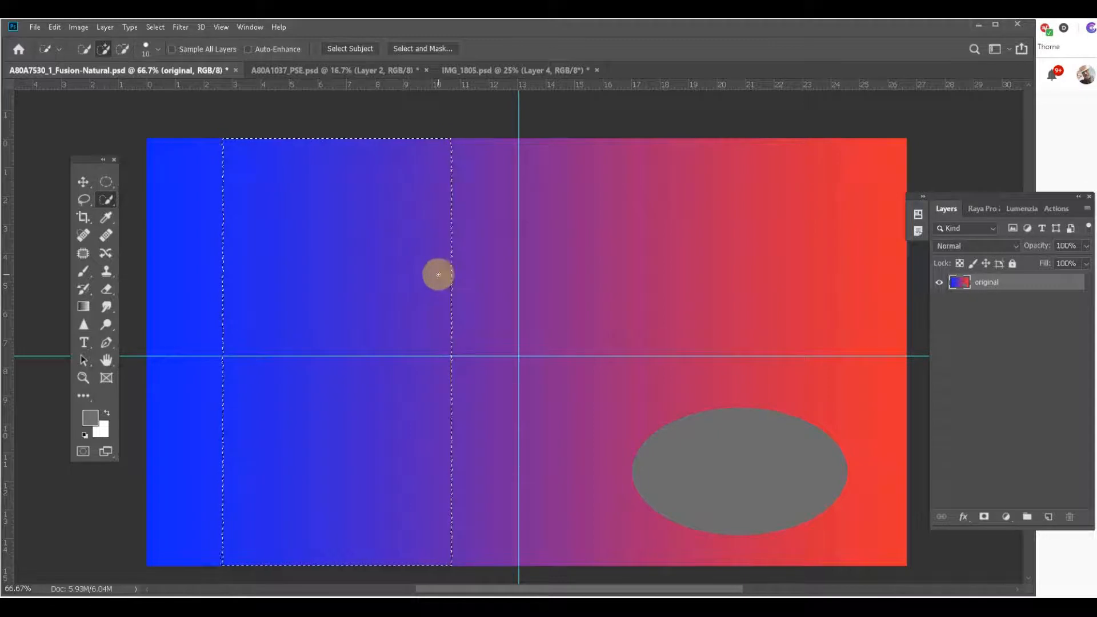
mouse_move(448, 274)
left_mouse_down()
mouse_move(510, 274)
mouse_move(533, 307)
mouse_move(530, 323)
mouse_move(440, 342)
left_mouse_up()
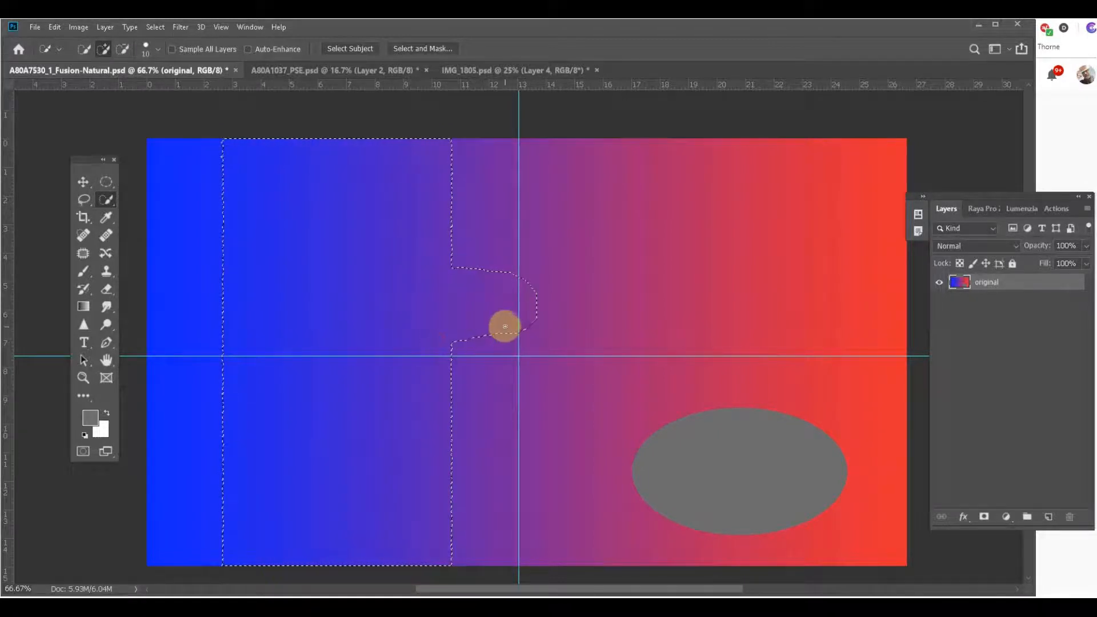
mouse_move(505, 331)
left_mouse_down()
mouse_move(519, 351)
mouse_move(596, 350)
mouse_move(602, 308)
mouse_move(570, 283)
mouse_move(560, 234)
left_mouse_up()
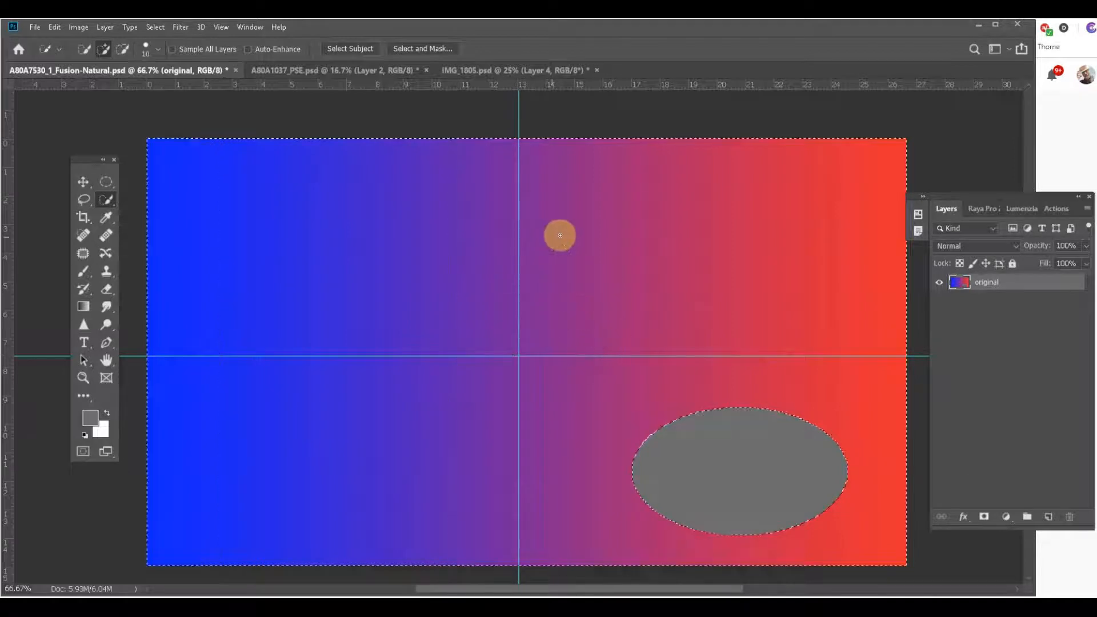
- Subtract the upper blue and purple area of the gradient from the selection with the Quick Selection Tool
left_click(124, 51)
mouse_move(565, 137)
left_mouse_down()
mouse_move(578, 294)
mouse_move(583, 250)
mouse_move(556, 272)
mouse_move(449, 311)
mouse_move(280, 343)
mouse_move(314, 257)
mouse_move(445, 226)
left_mouse_up()
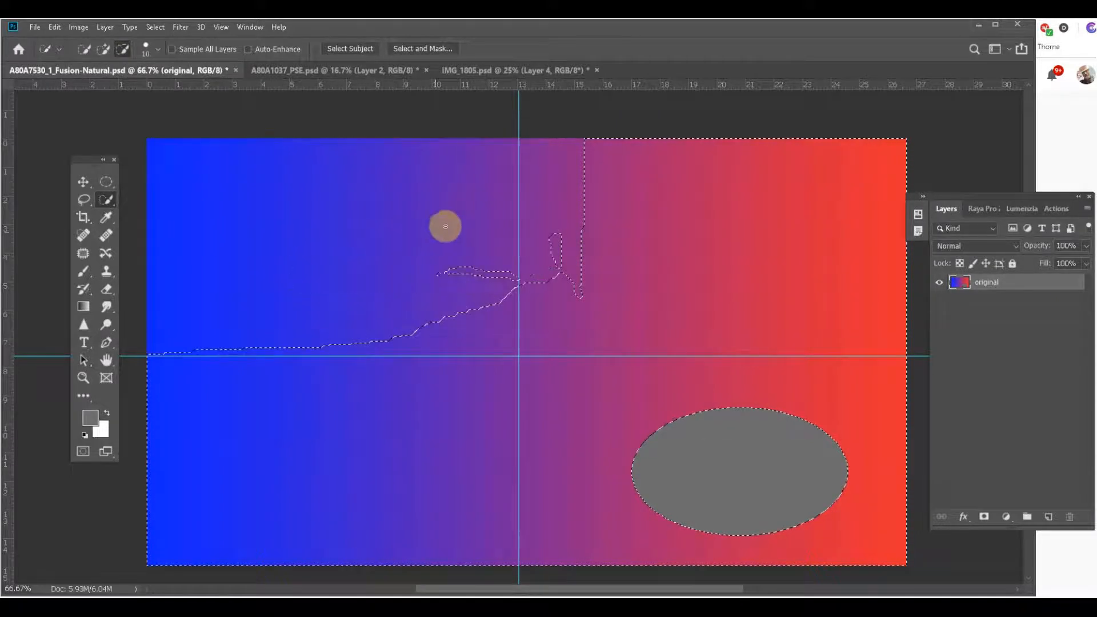
left_click(83, 200)
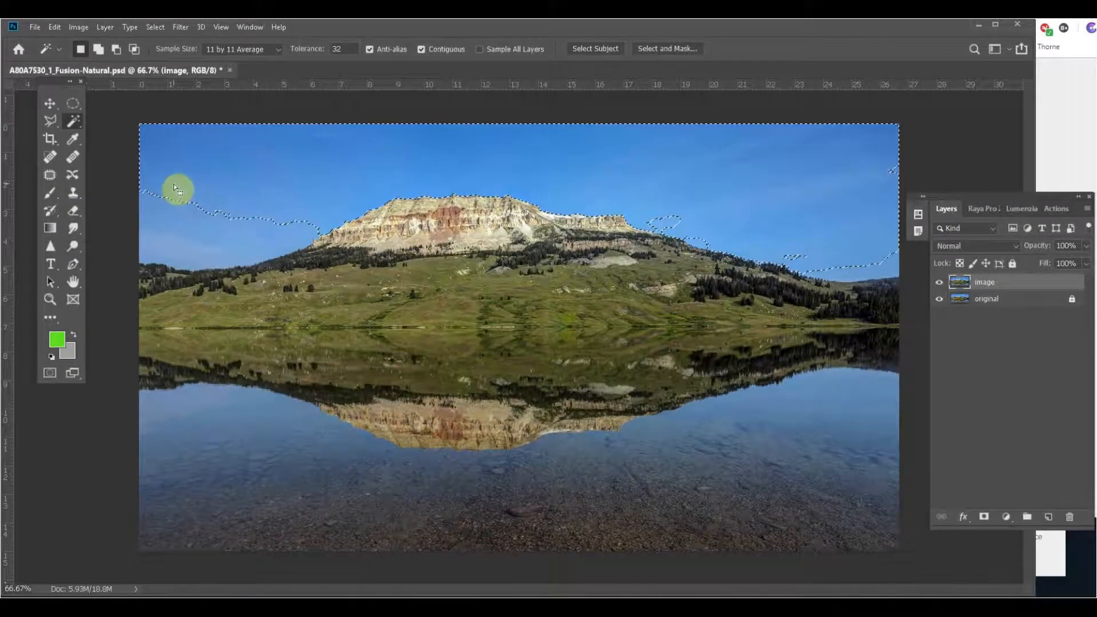
- Grow the sky selection twice and add the remaining pale sky above the far-left horizon with the Quick Selection Tool
left_click(155, 27)
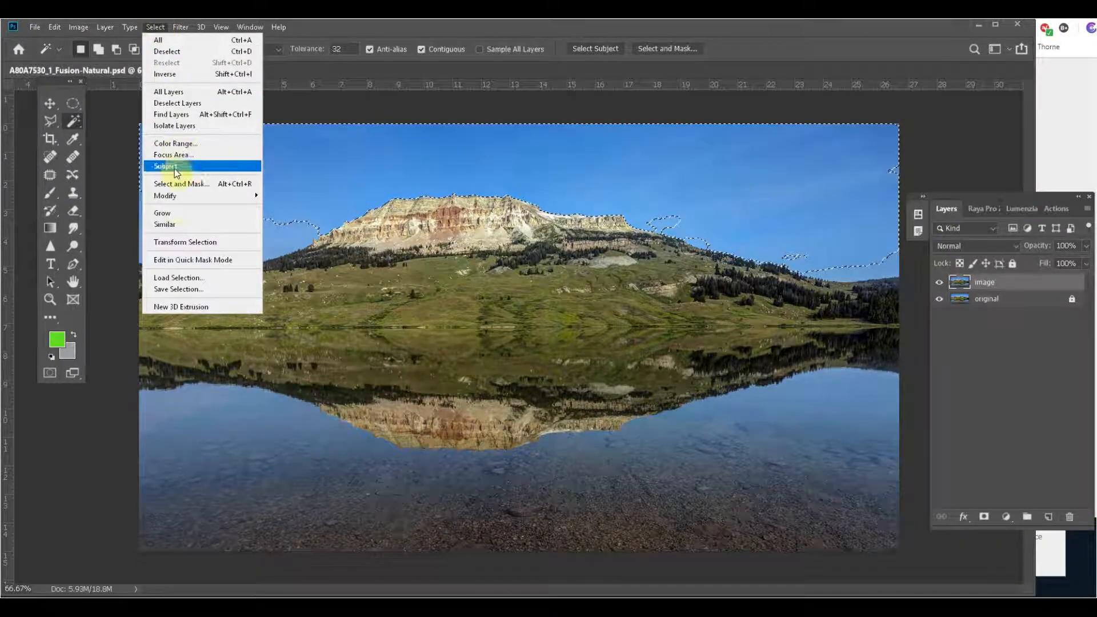
left_click(163, 213)
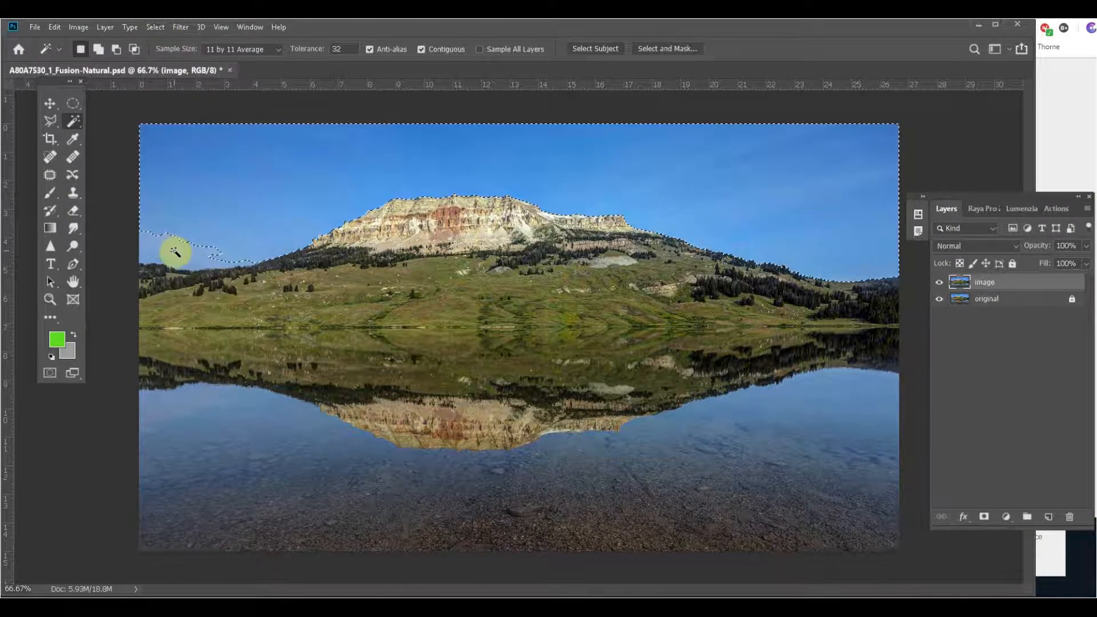
left_click(155, 27)
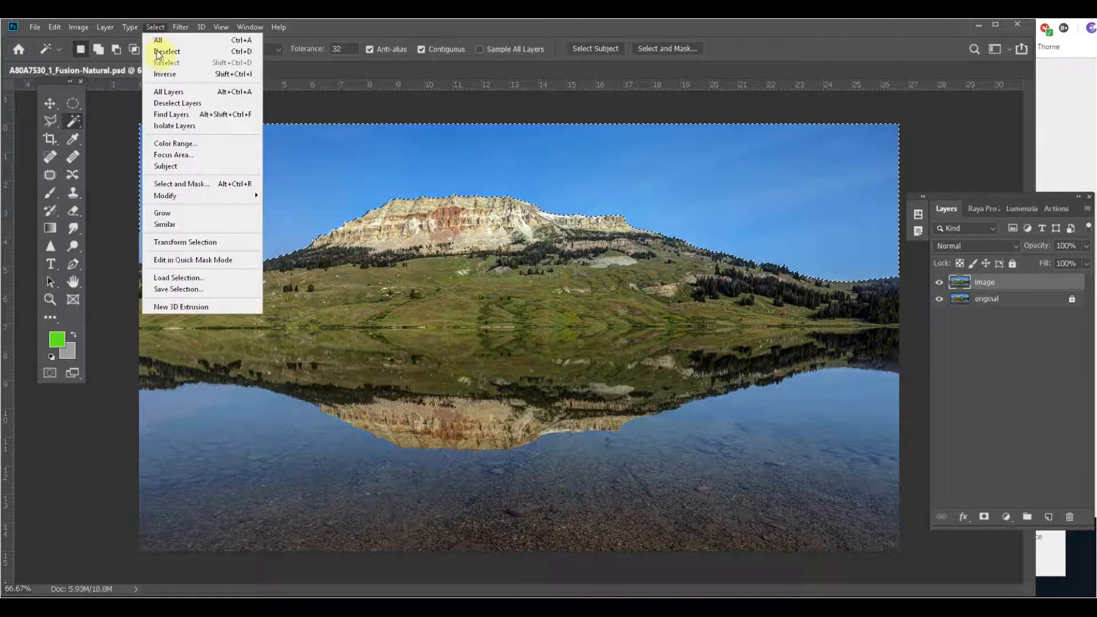
left_click(165, 213)
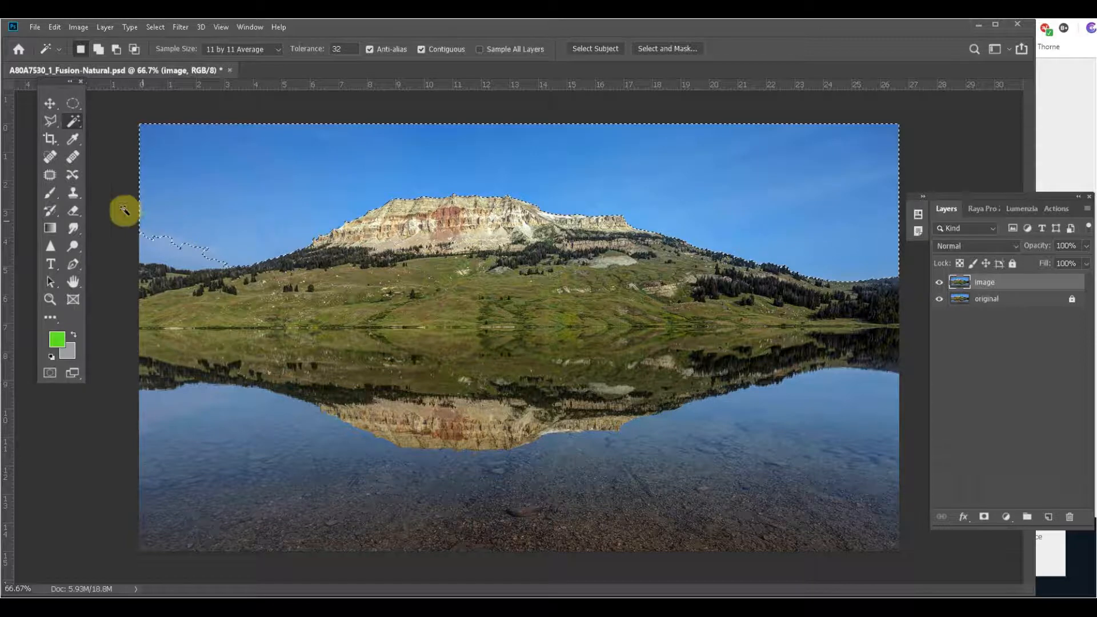
left_click_drag(73, 126, 109, 121)
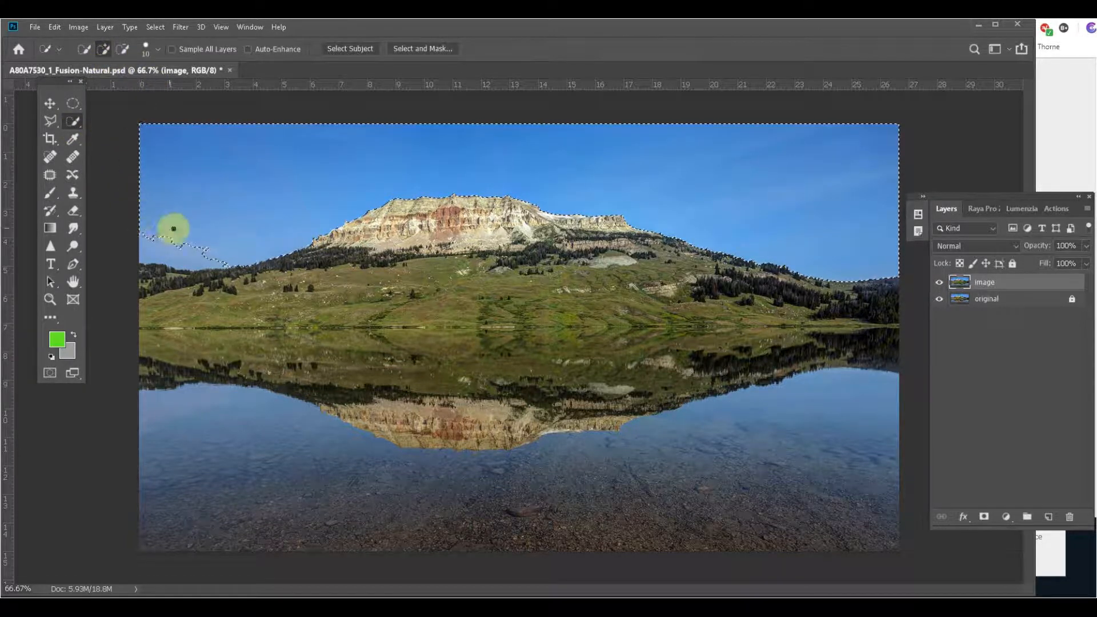
left_click_drag(223, 259, 175, 260)
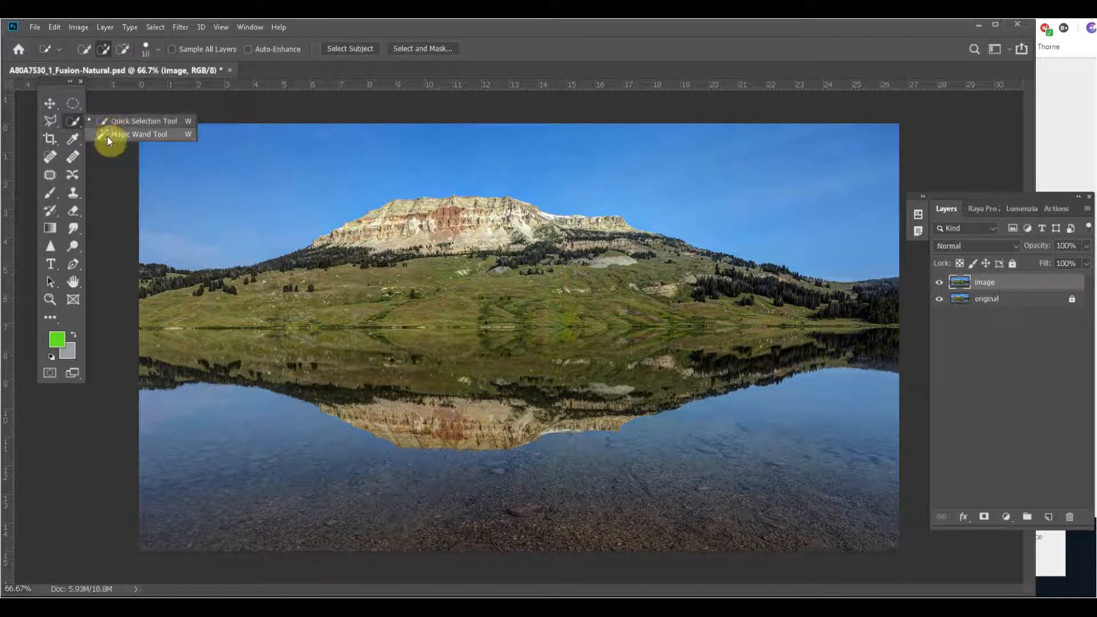
- Select the blue sky with the Magic Wand Tool at tolerance 32 and extend the selection to similar colors across the image
left_click(109, 135)
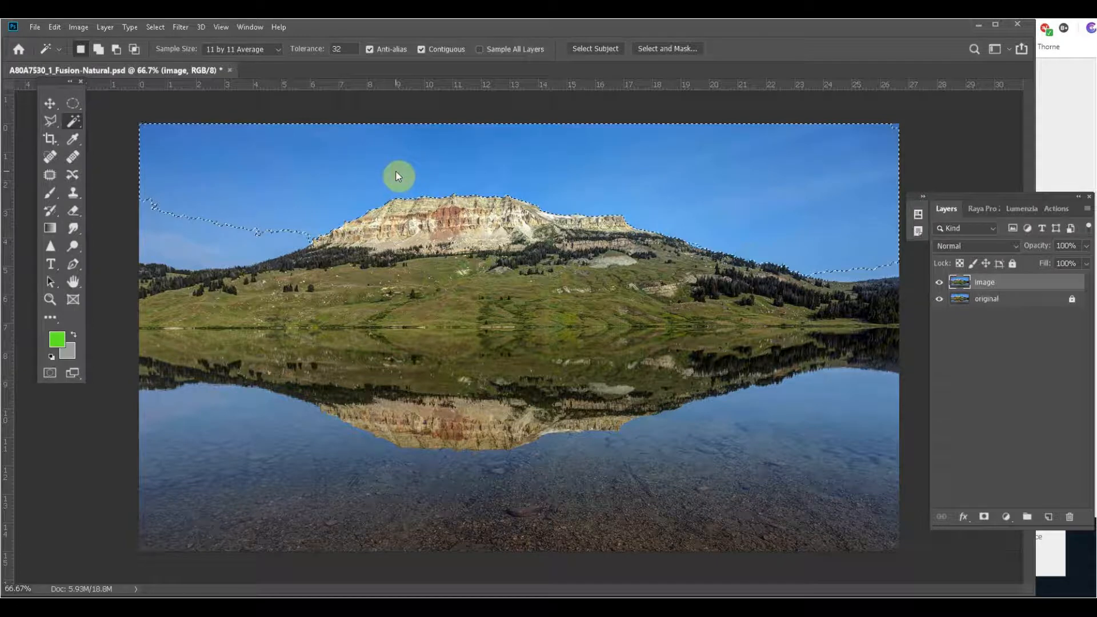
left_click(154, 29)
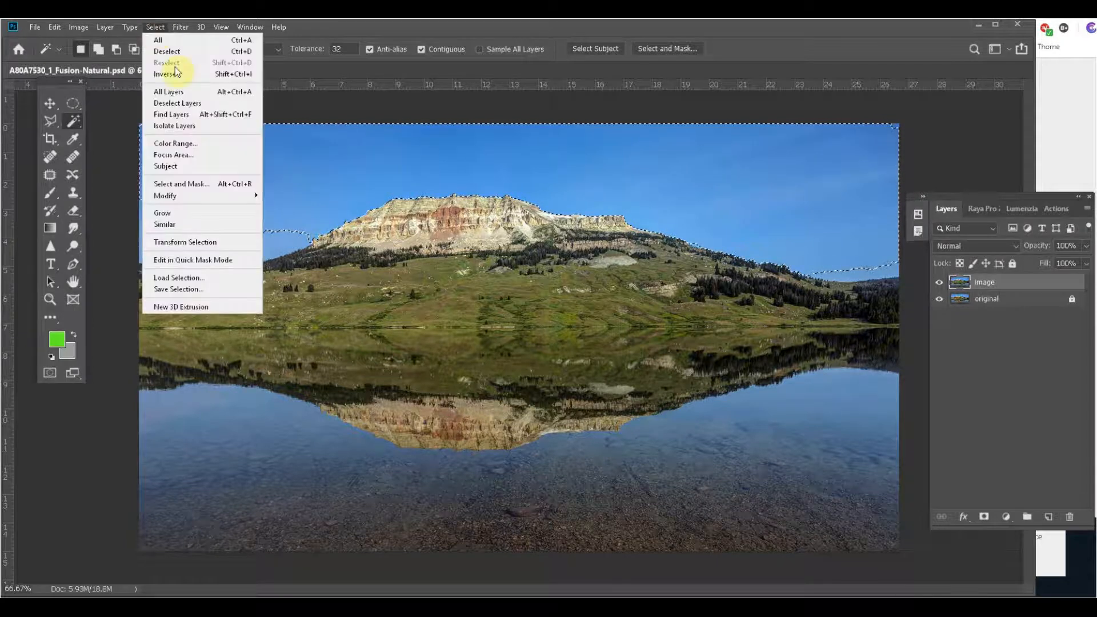
left_click(179, 224)
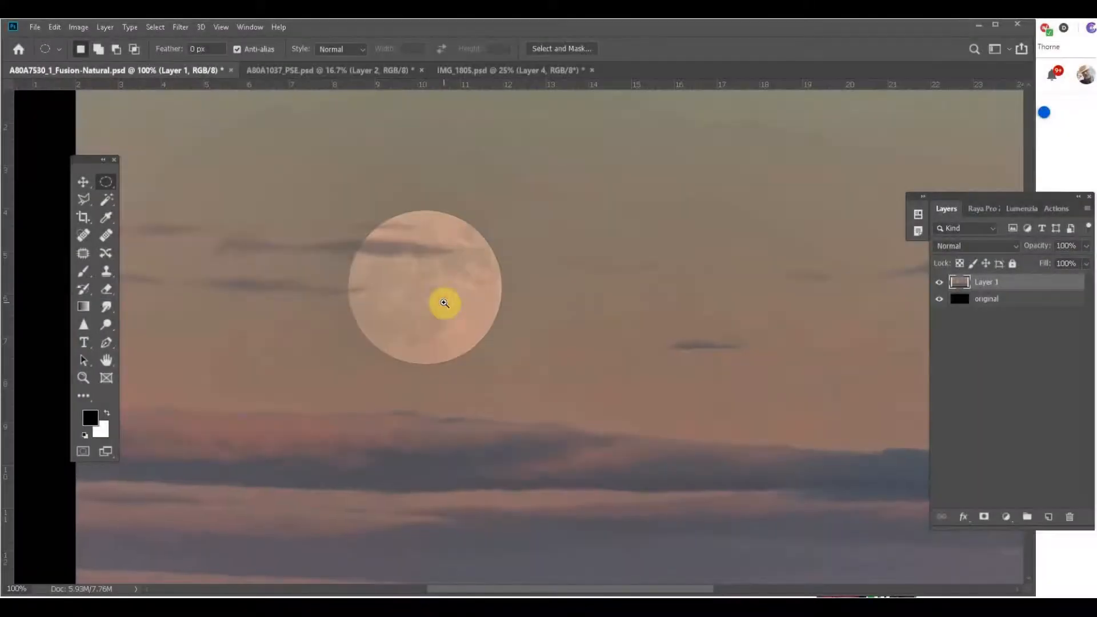
- Create a circular selection slightly larger than the moon with the Elliptical Marquee Tool and center it over the moon
left_click(444, 302)
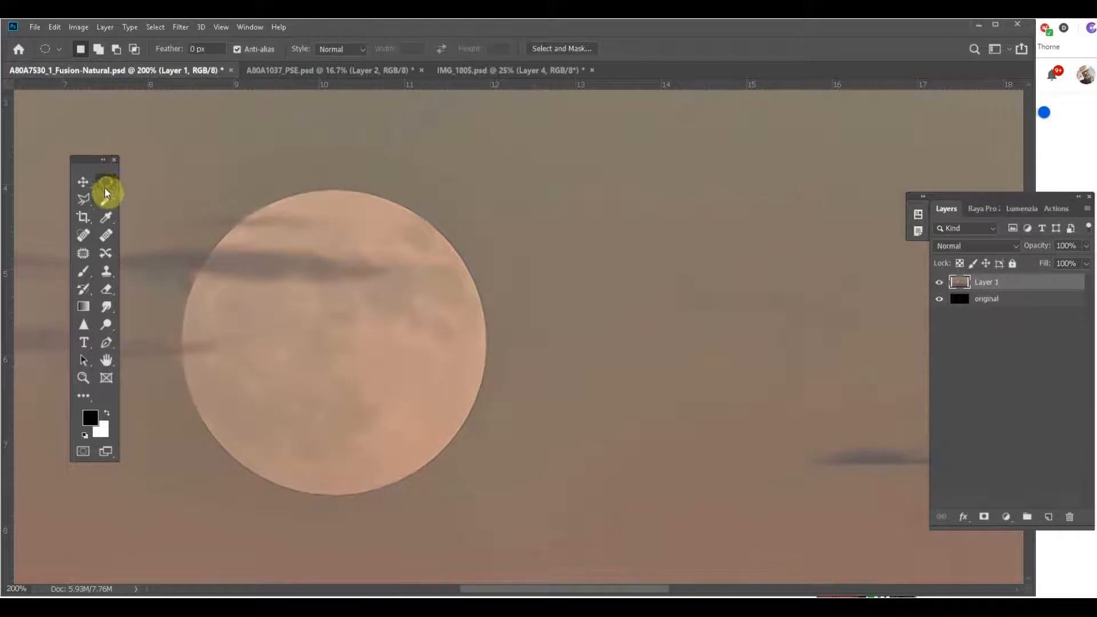
right_click(105, 188)
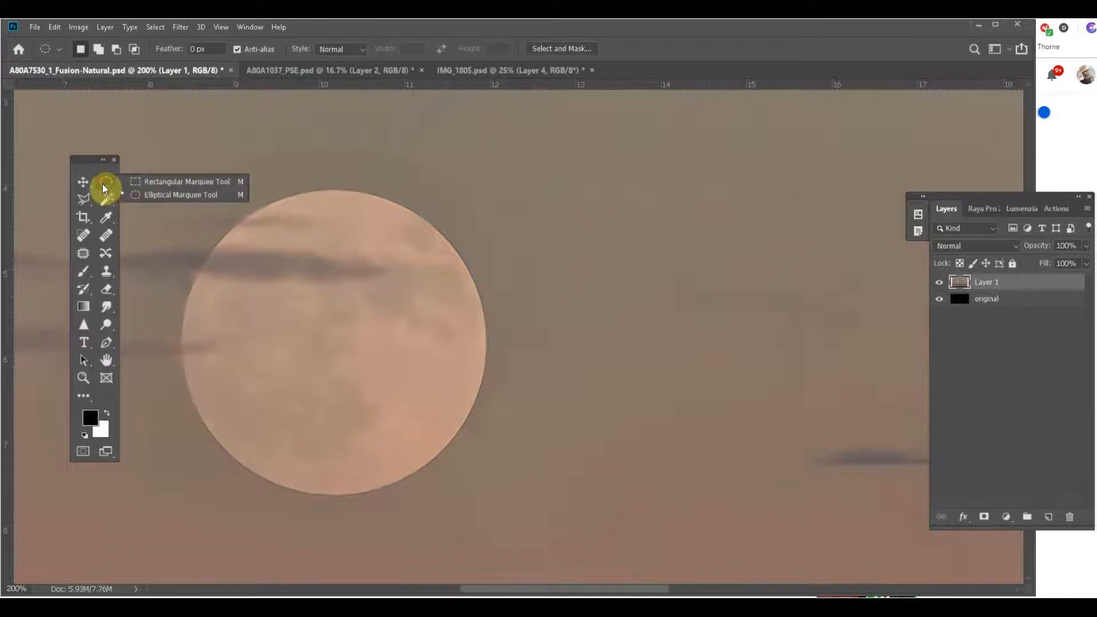
left_click(128, 195)
left_click_drag(536, 208, 926, 554)
left_click_drag(767, 402, 387, 368)
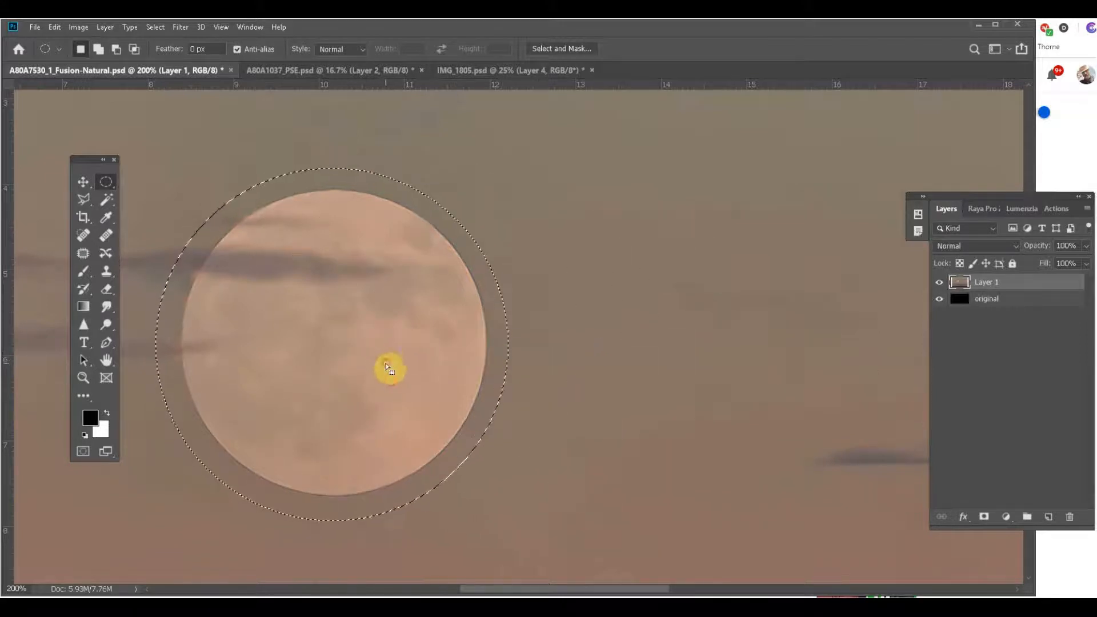
- Transform the circular selection to fit the moon's edge, scaling it to 86.87% width and 86.20% height, and apply it
left_click(156, 27)
left_click(178, 241)
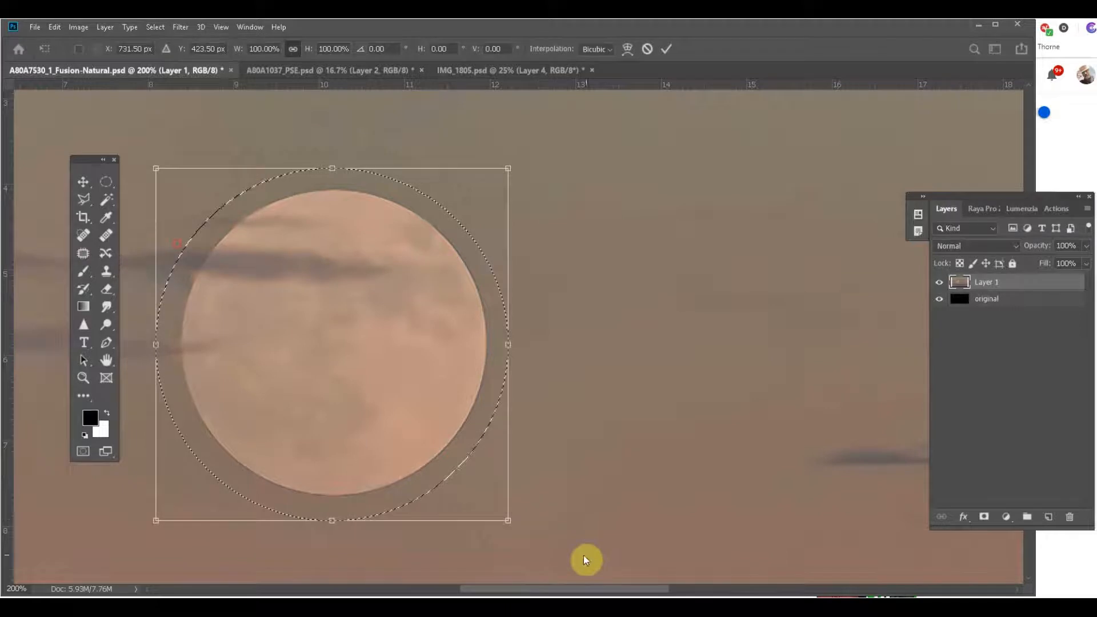
left_click_drag(507, 518, 478, 483)
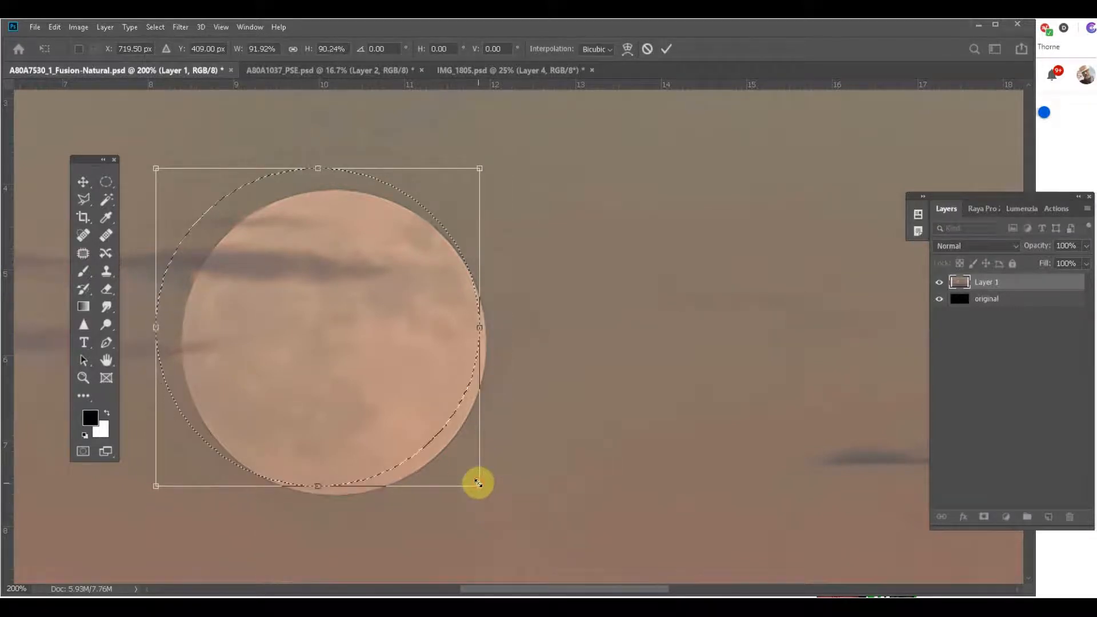
mouse_move(397, 384)
left_mouse_down()
mouse_move(412, 399)
mouse_move(396, 381)
left_mouse_up()
left_click_drag(492, 495, 480, 476)
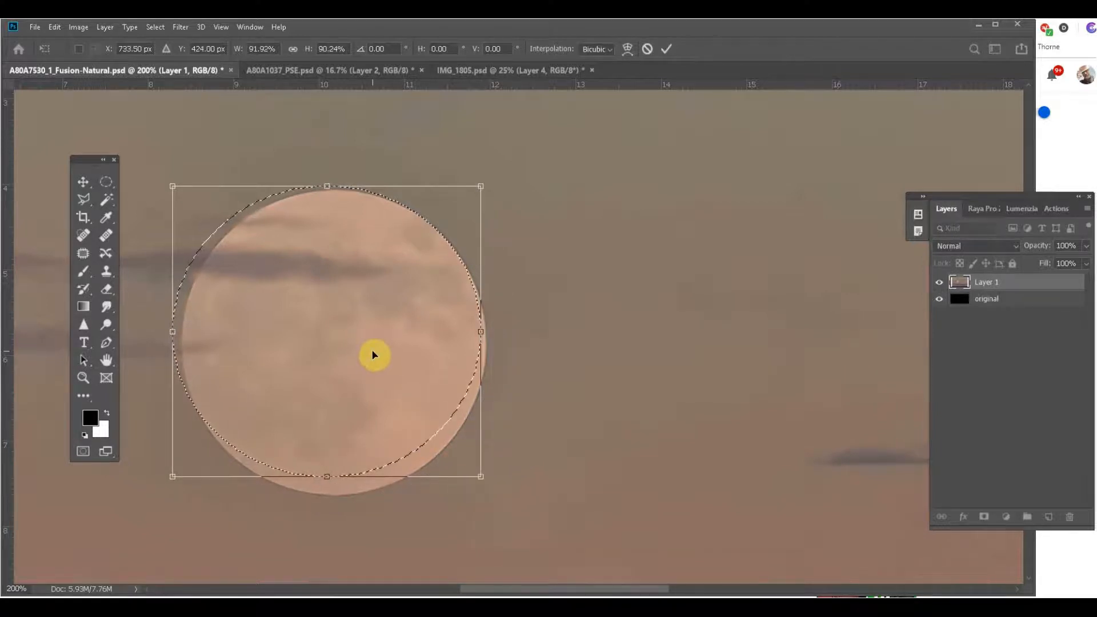
key("ctrl+z")
left_click_drag(495, 502, 482, 489)
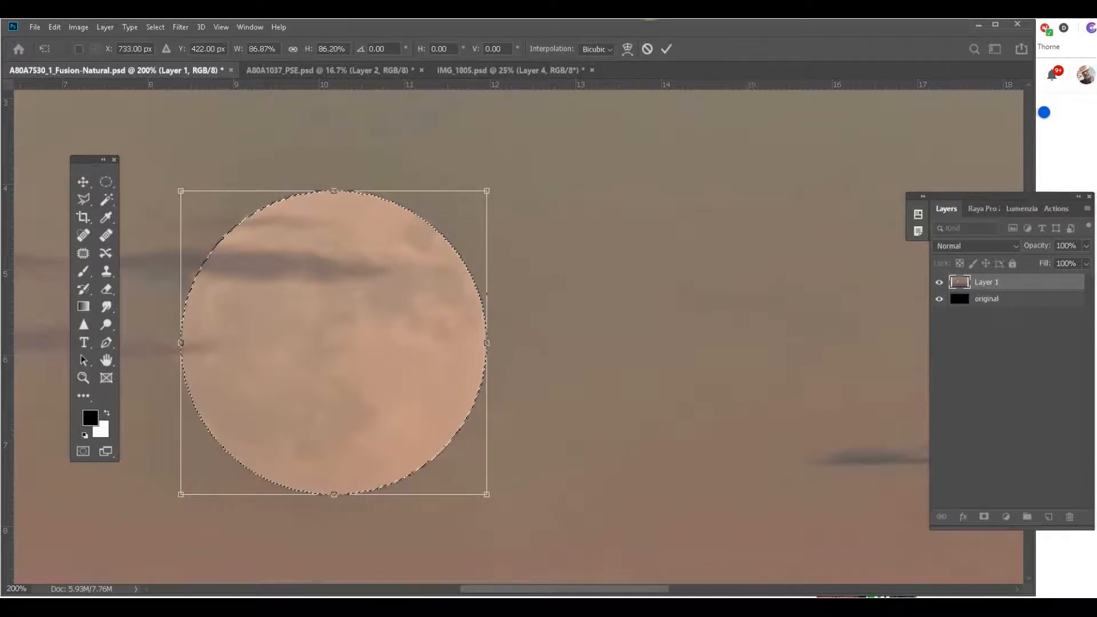
left_click(668, 50)
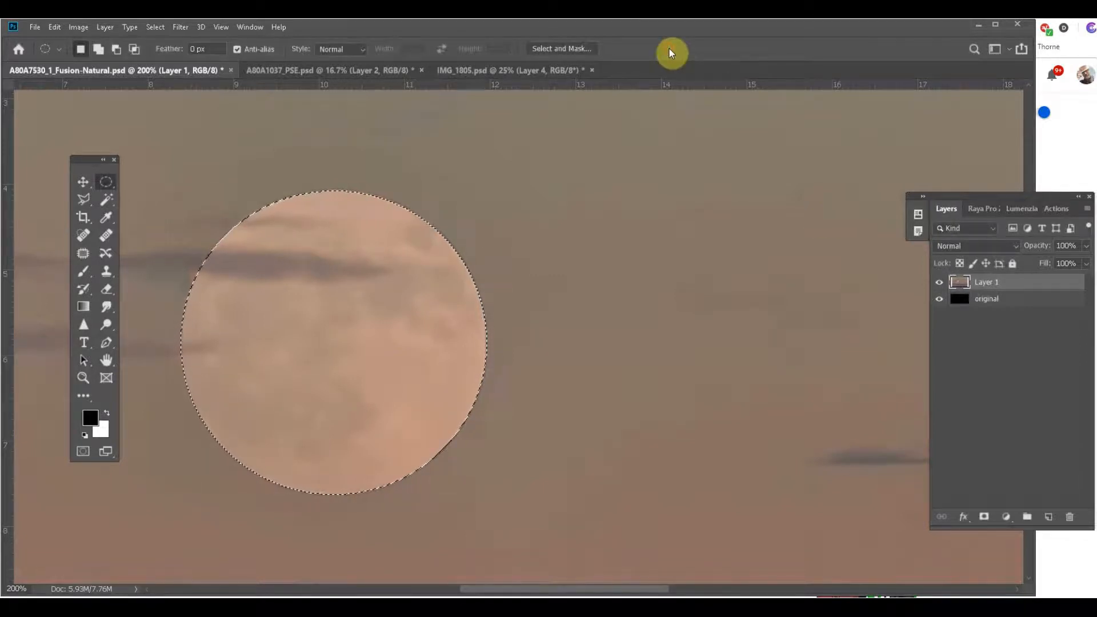
- Refine the moon selection in Select and Mask with Smooth 19 and Feather 1.8 px
left_click(574, 47)
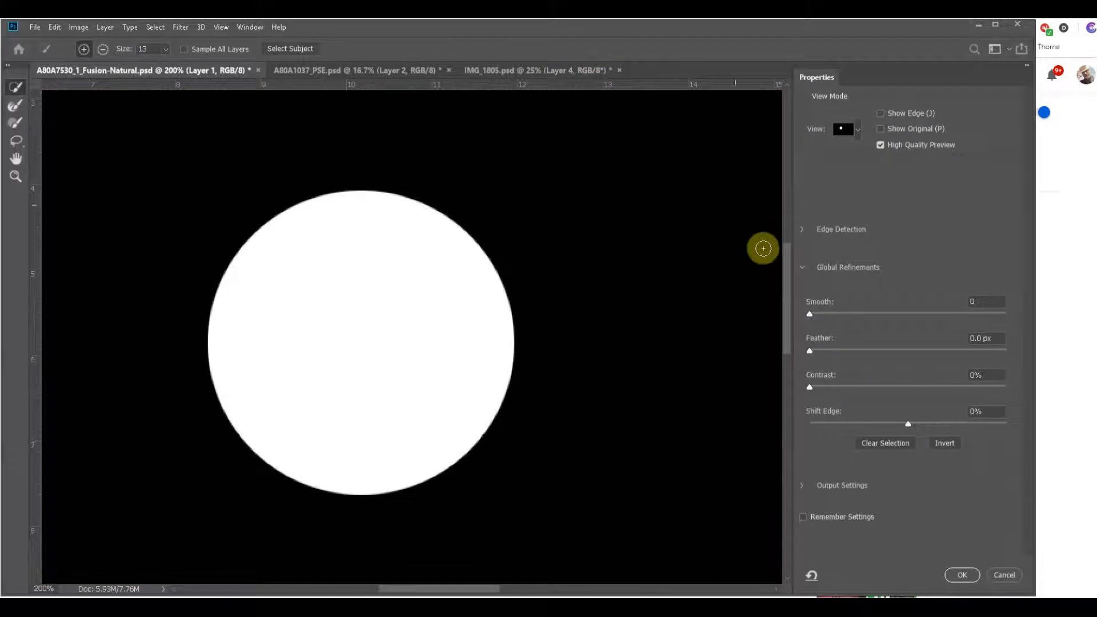
left_click_drag(811, 313, 845, 314)
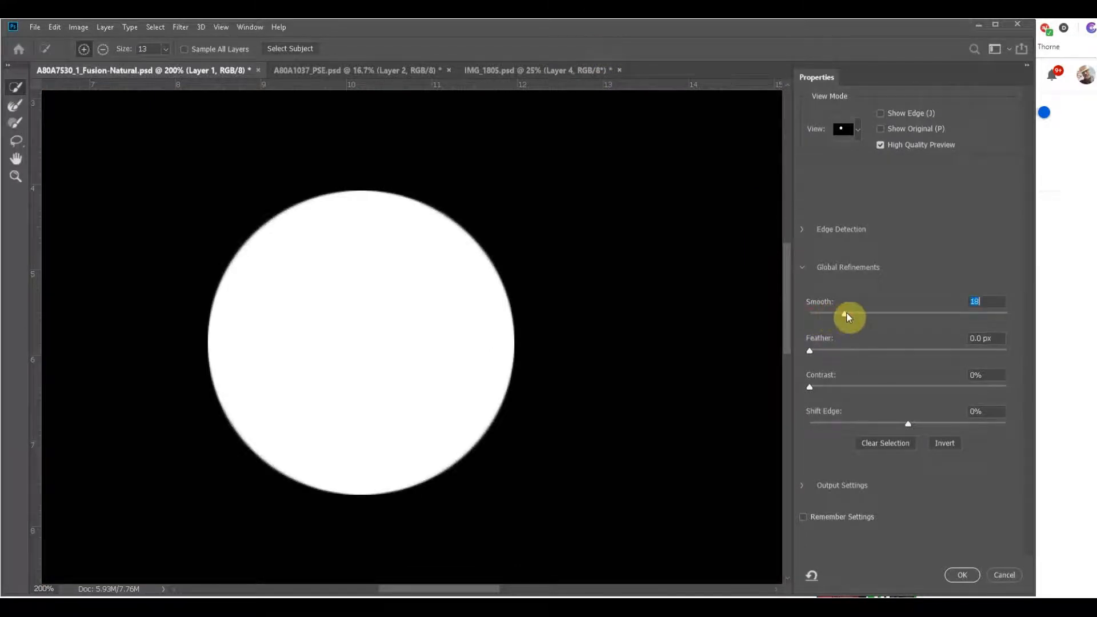
left_click_drag(811, 350, 828, 351)
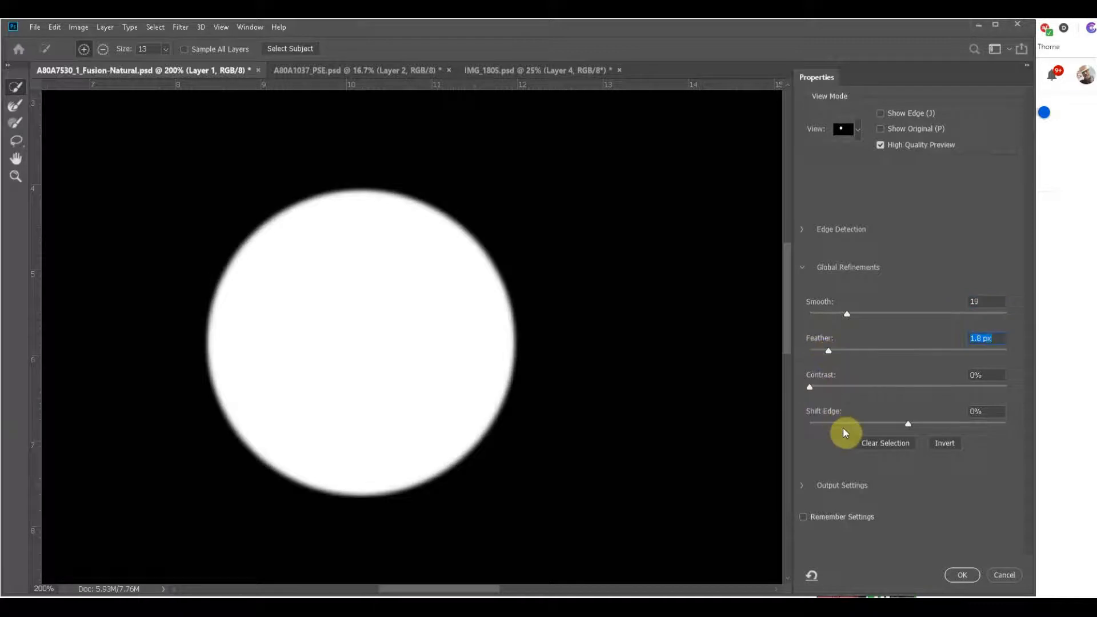
left_click(964, 575)
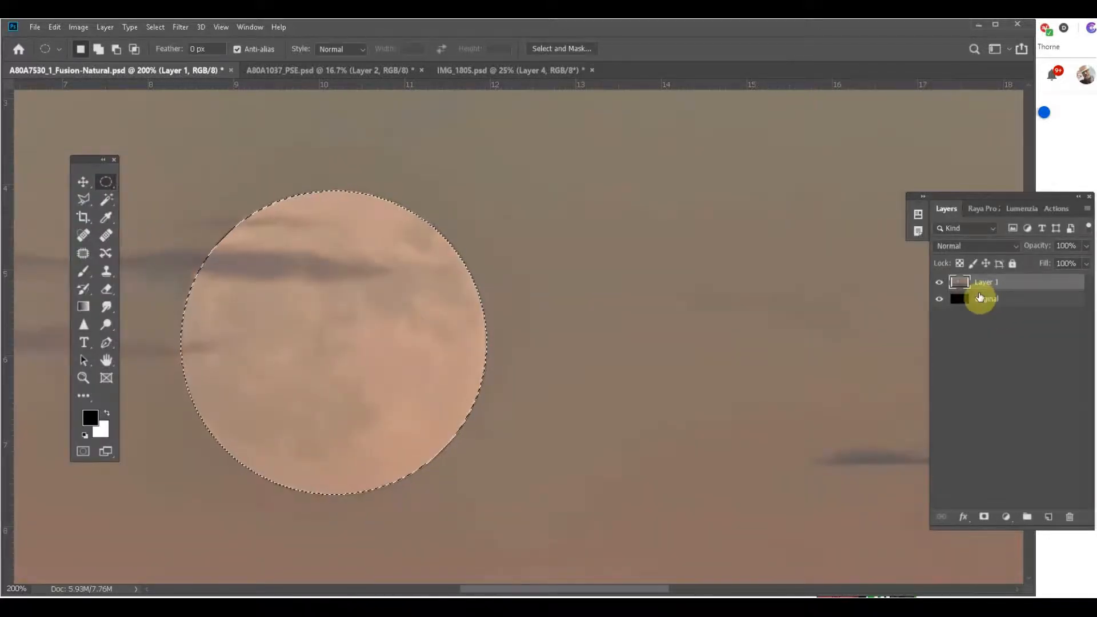
- Copy the selected moon to a new layer and briefly hide Layer 1 to inspect the cutout
key("ctrl+j")
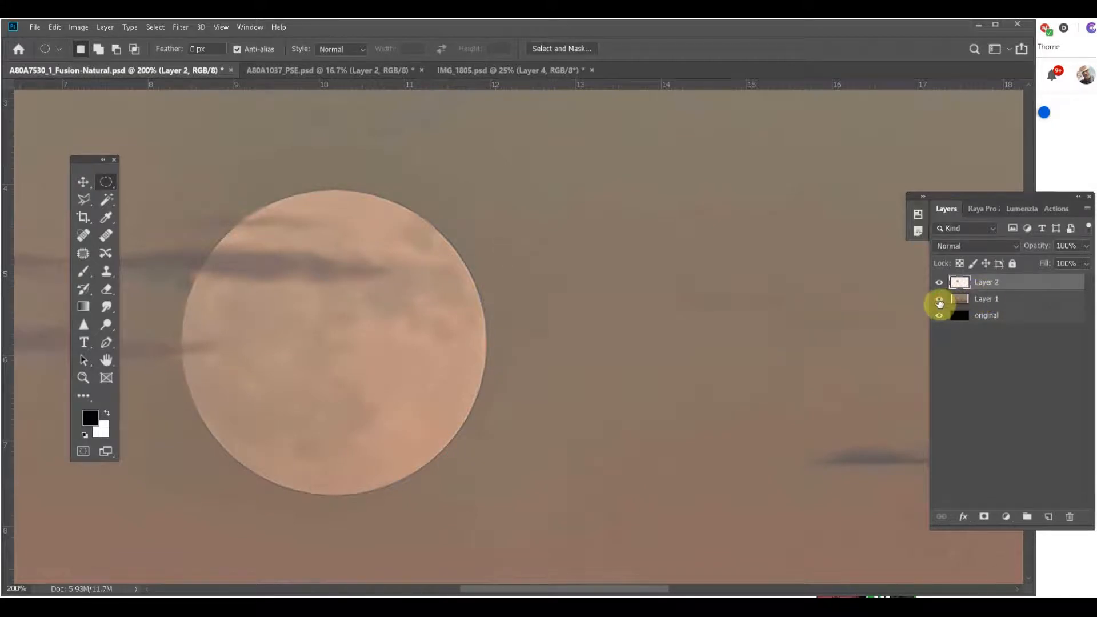
left_click(939, 301)
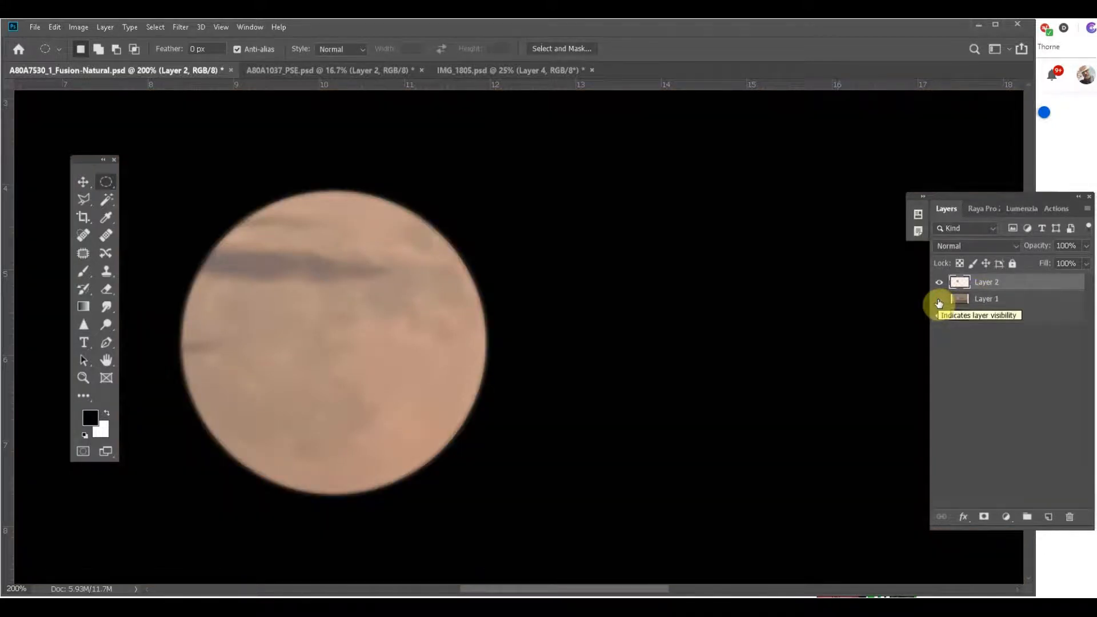
left_click(938, 301)
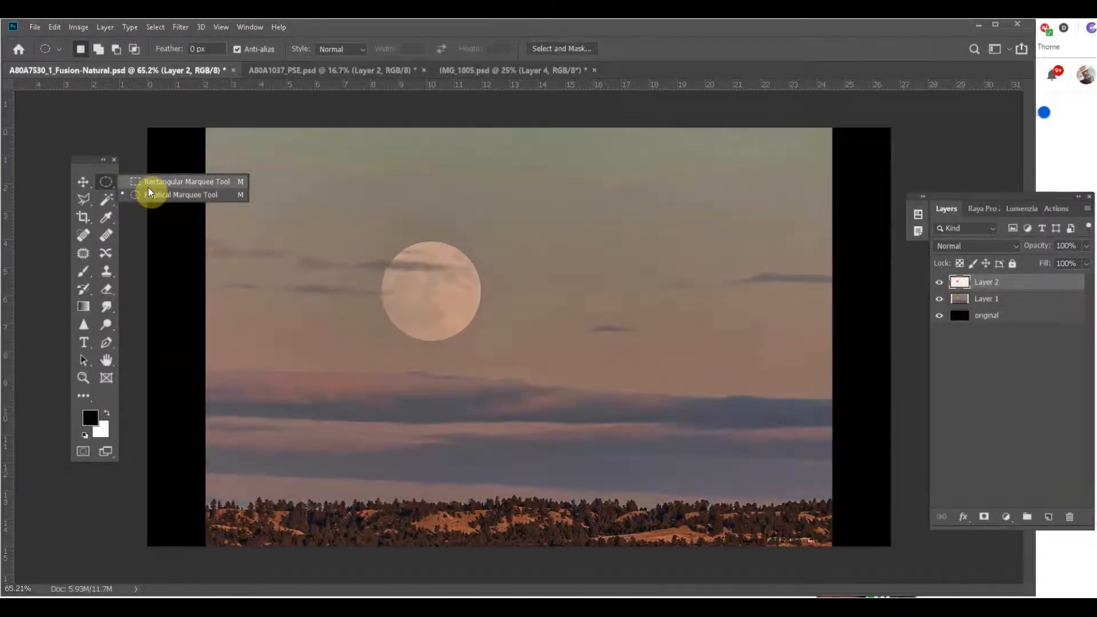
- Select a large rectangle of sky to the right of the moon on Layer 1 and copy it to a new layer
left_click(150, 184)
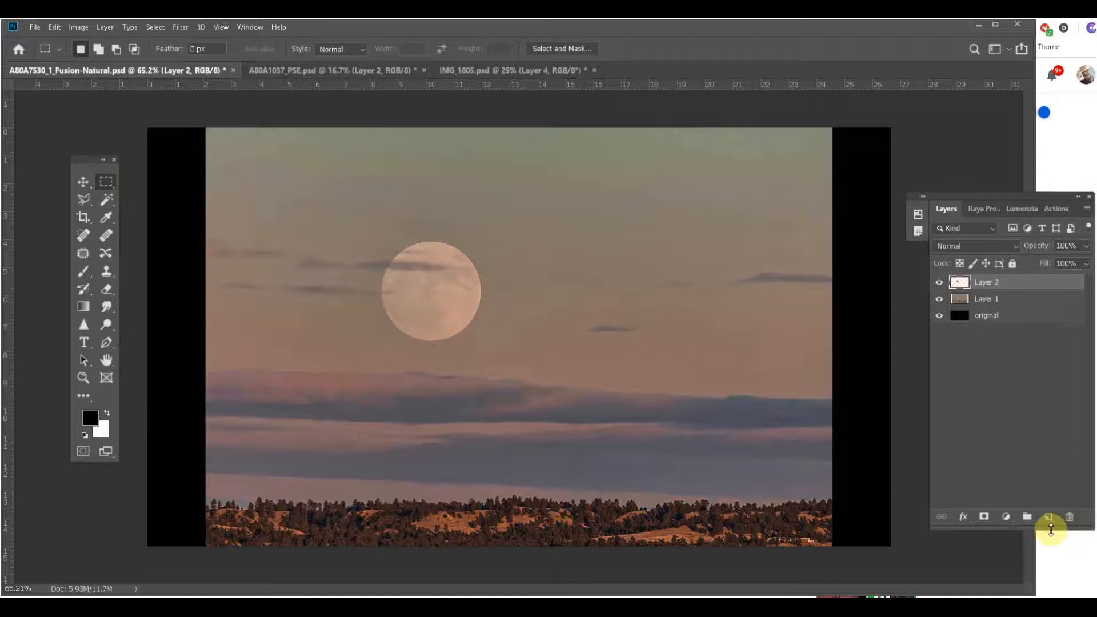
left_click(995, 298)
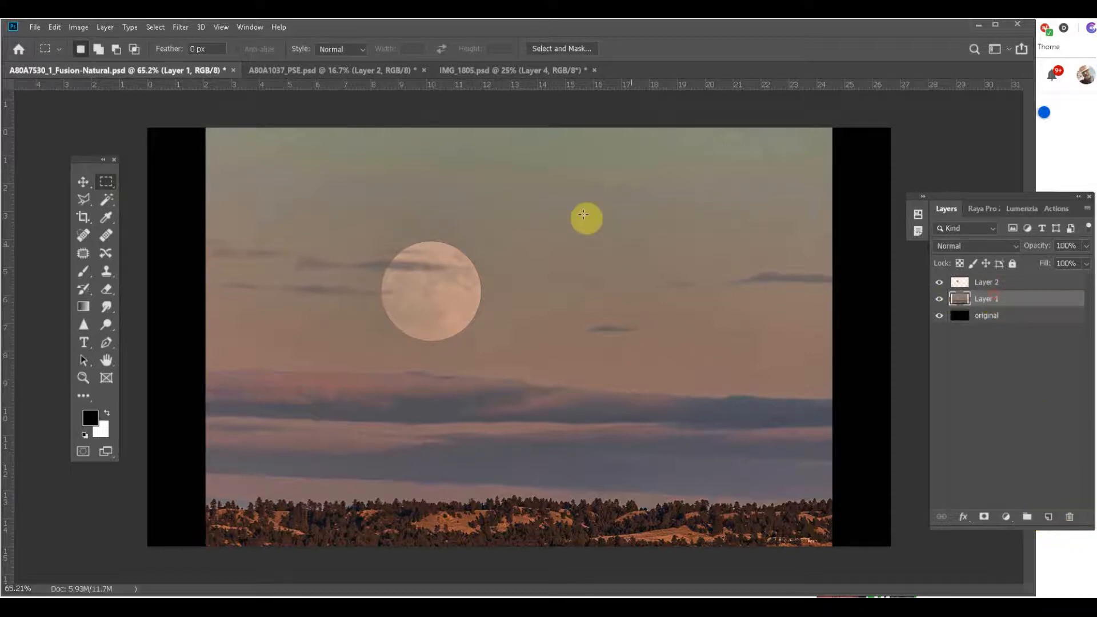
left_click_drag(506, 169, 803, 348)
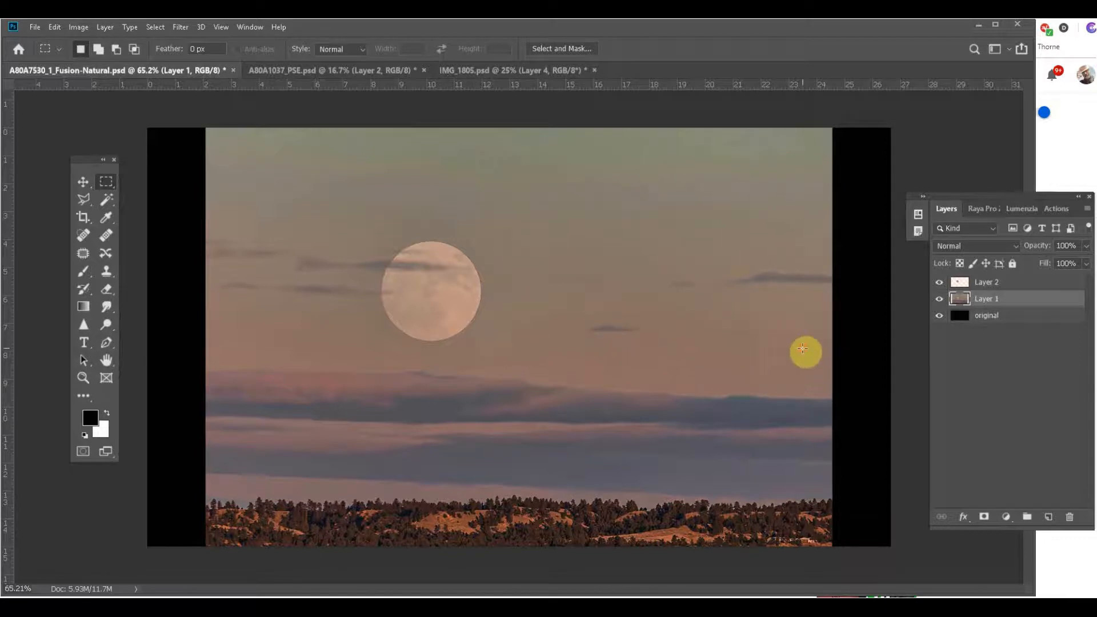
key("ctrl+j")
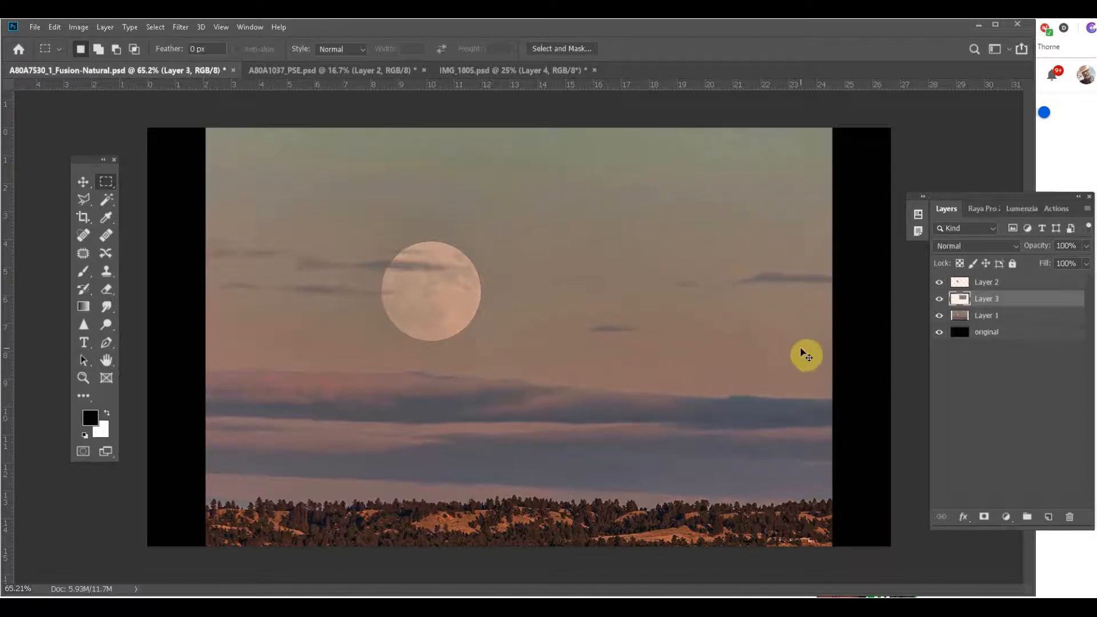
- Add a Curves adjustment clipped to Layer 3 and brighten its midtones, raising input 133 to output 182
left_click(1007, 517)
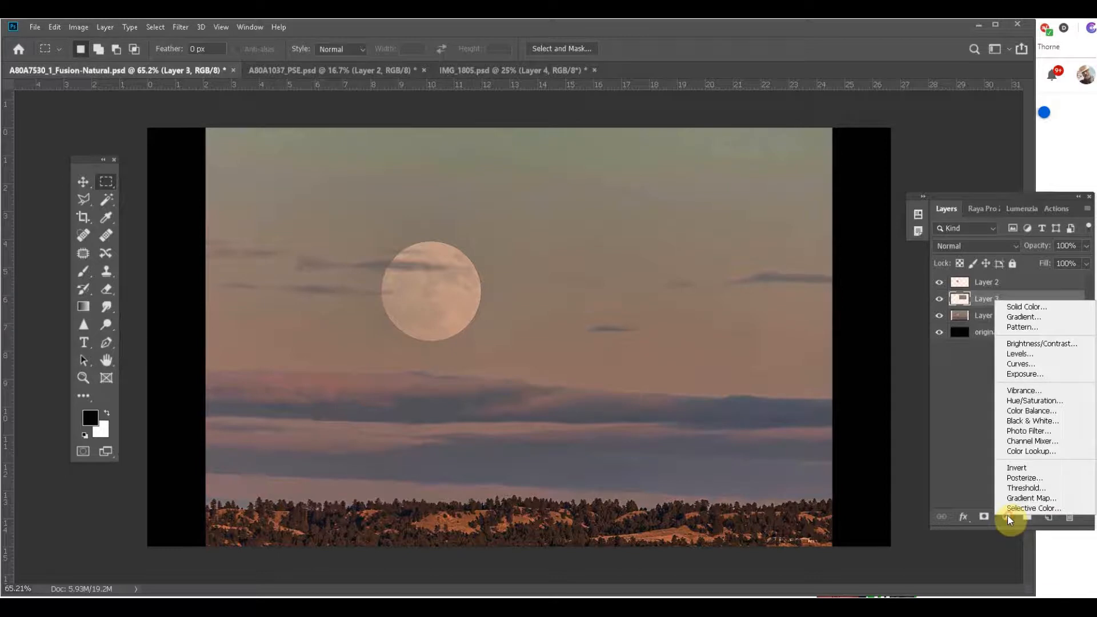
left_click(1009, 365)
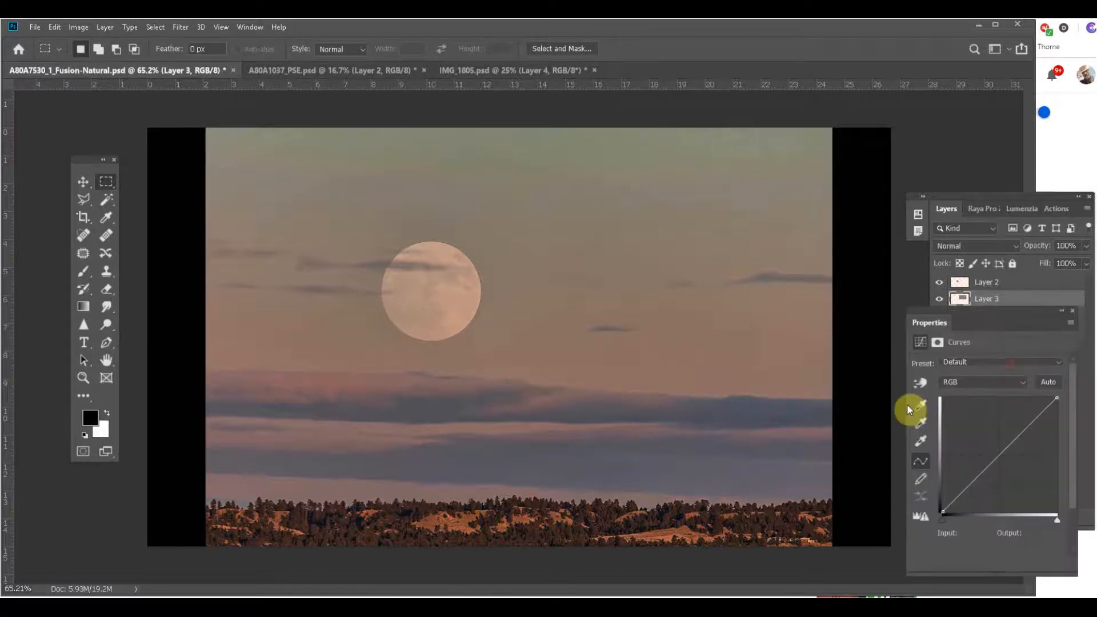
left_click(975, 564)
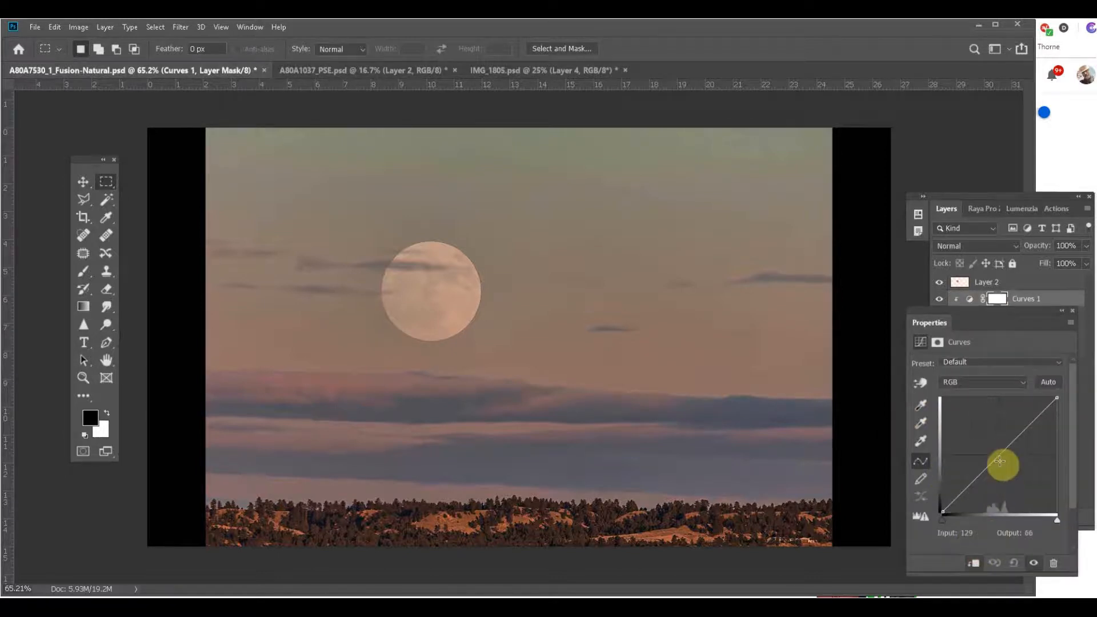
left_click_drag(999, 453, 997, 429)
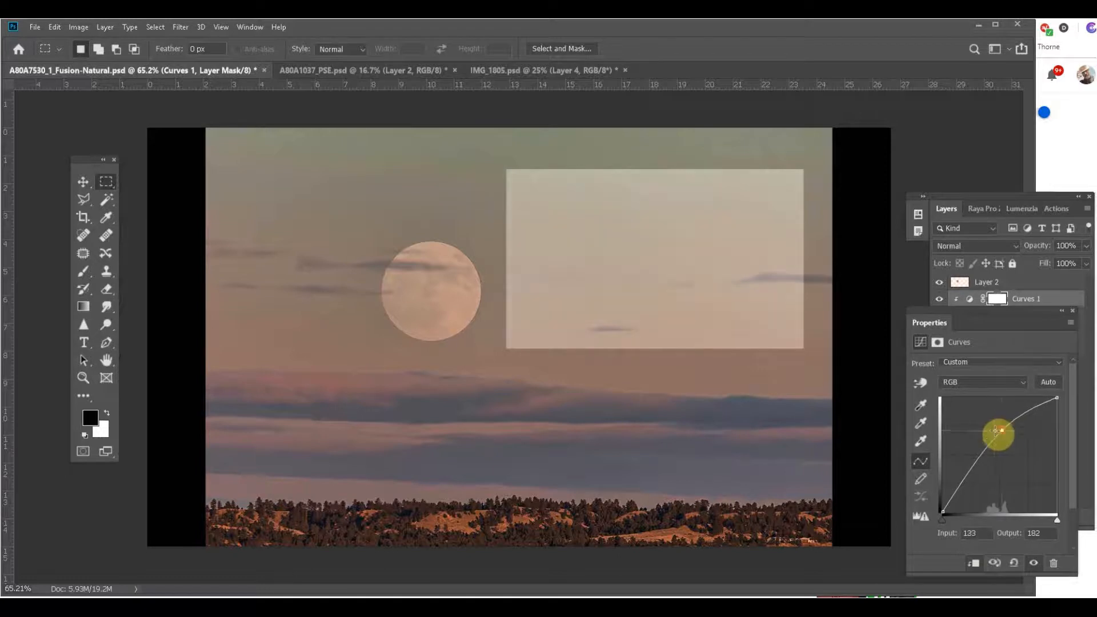
left_click(1071, 311)
- Add the centred text "MOON" in the lightened sky rectangle and enlarge it to 116 pt
left_click(84, 342)
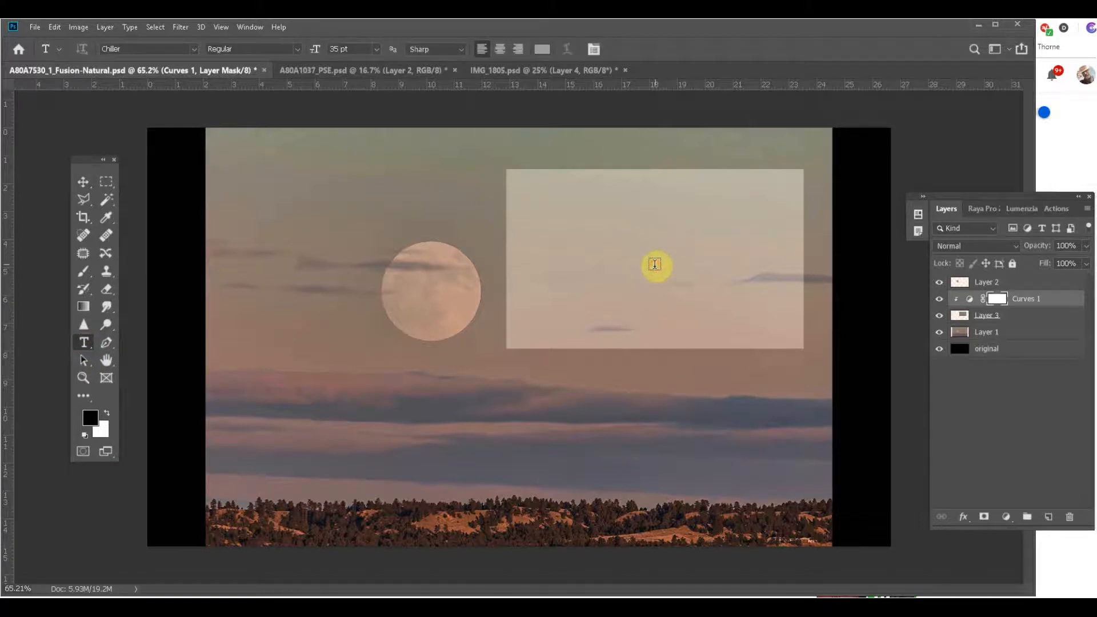
left_click(655, 264)
key("ctrl")
key("ctrl+shift+c")
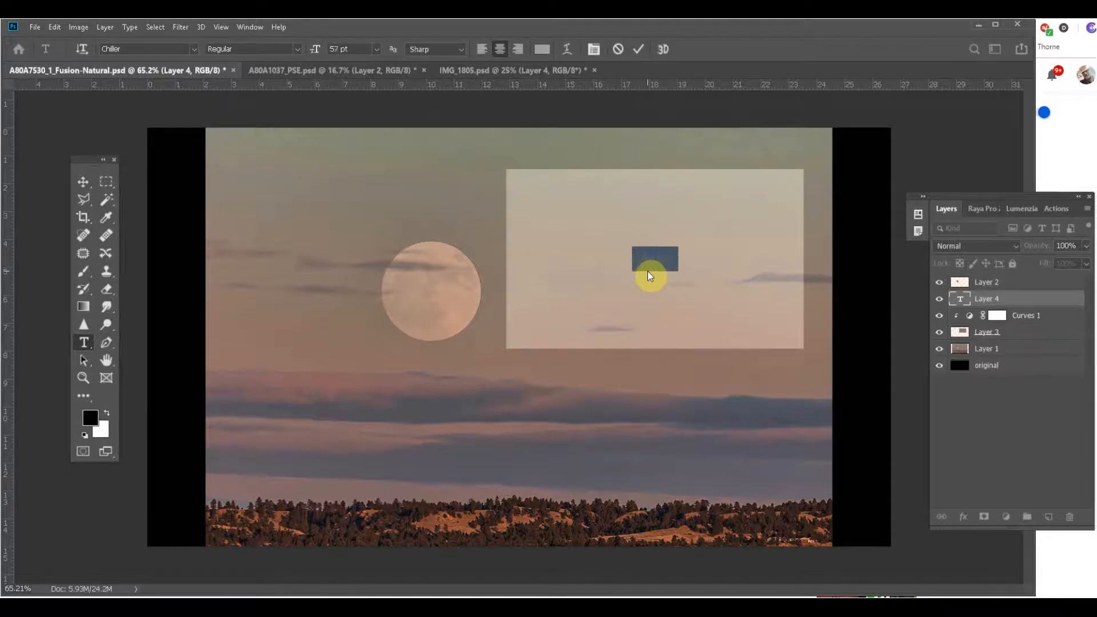
key("ctrl+shift+period")
key("ctrl+shift+period")
key("ctrl+shift+period")
key("ctrl+shift+period")
key("ctrl+shift+period")
key("ctrl+shift+period")
key("ctrl+shift+period")
key("ctrl+shift+period")
key("ctrl+shift+period")
key("ctrl+shift+period")
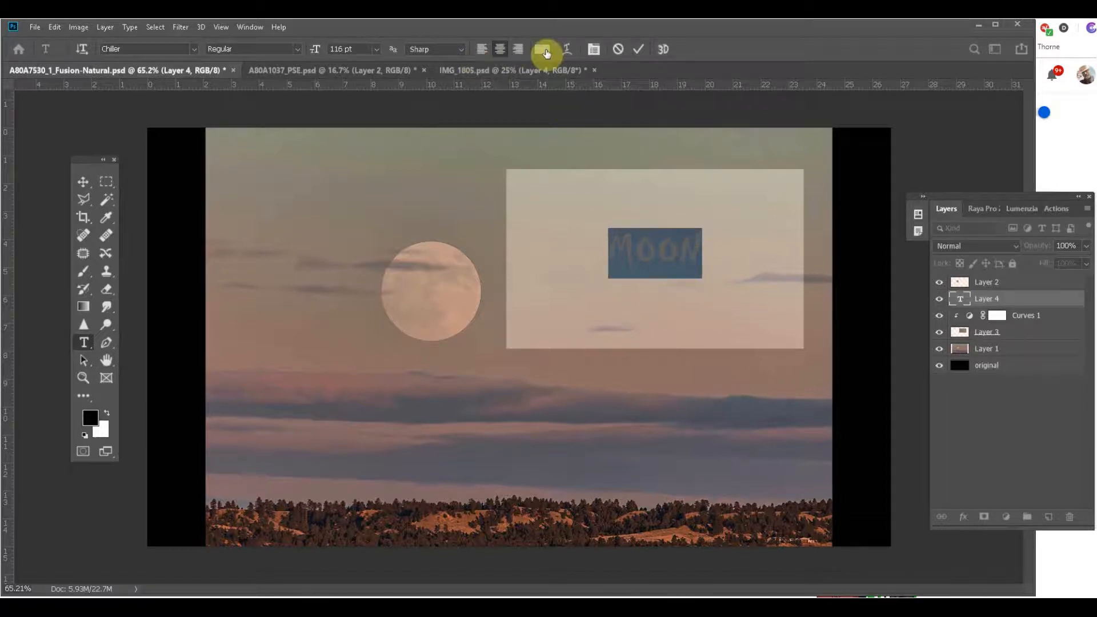
- Set the MOON text's colour to dark blue, RGB 50, 25, 158, and commit it
left_click(541, 49)
left_click(901, 353)
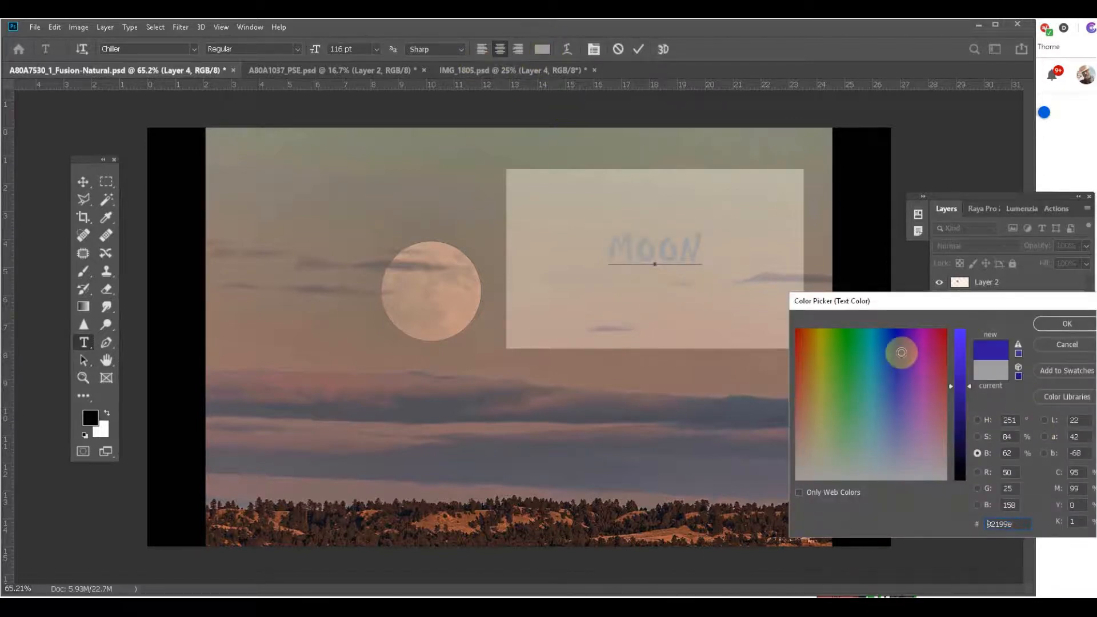
left_click(1055, 325)
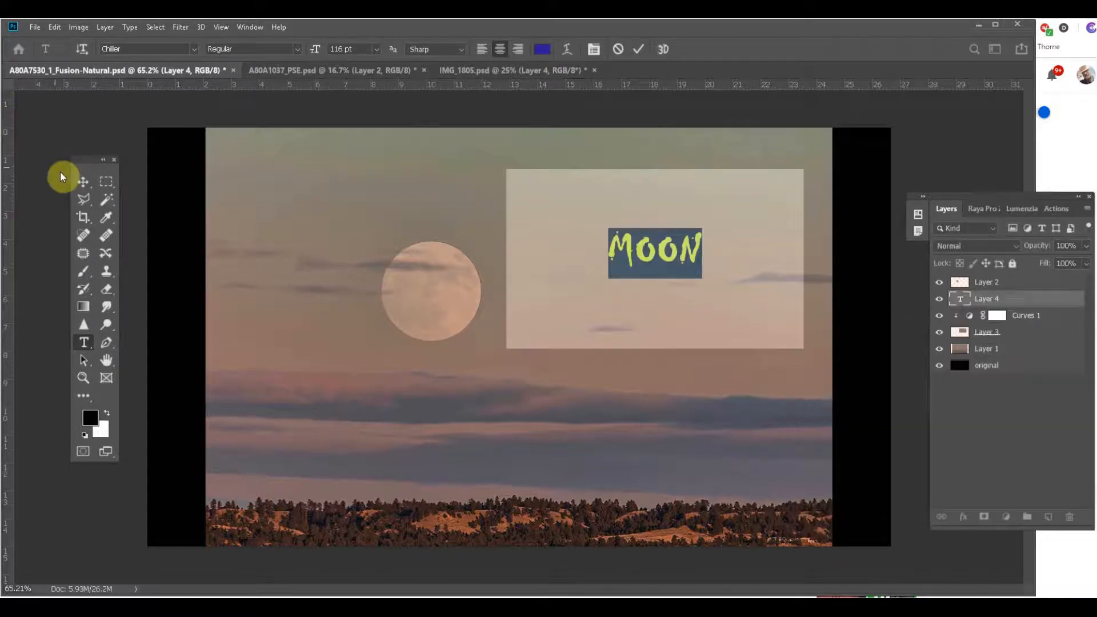
left_click(83, 182)
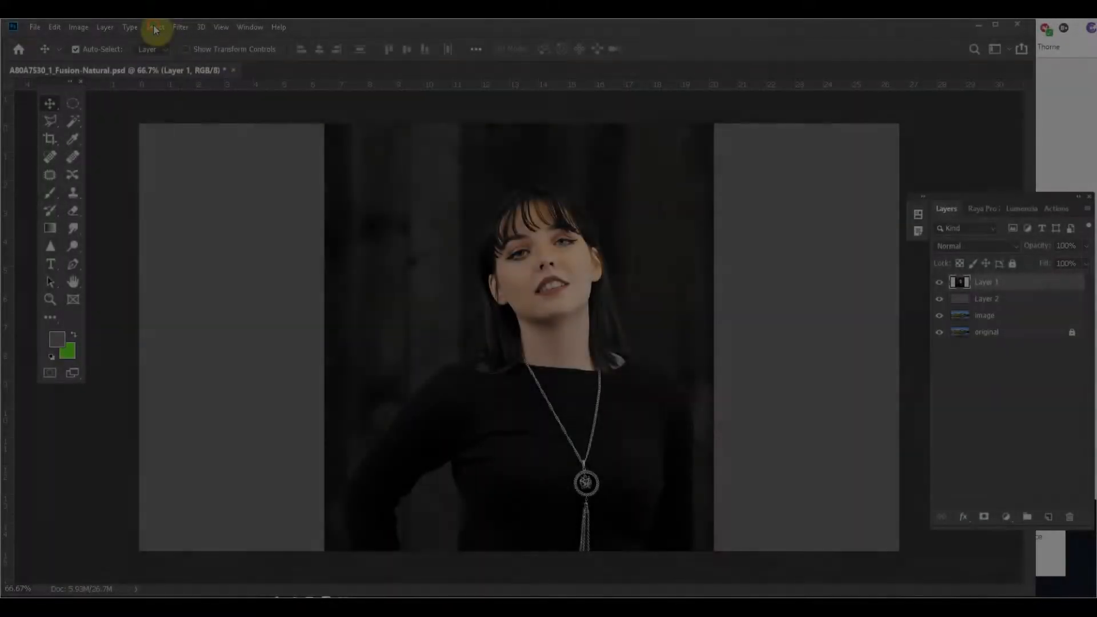
- Start a Color Range selection on the portrait, sampling several skin colours from the neck and face with Fuzziness 67
left_click(154, 28)
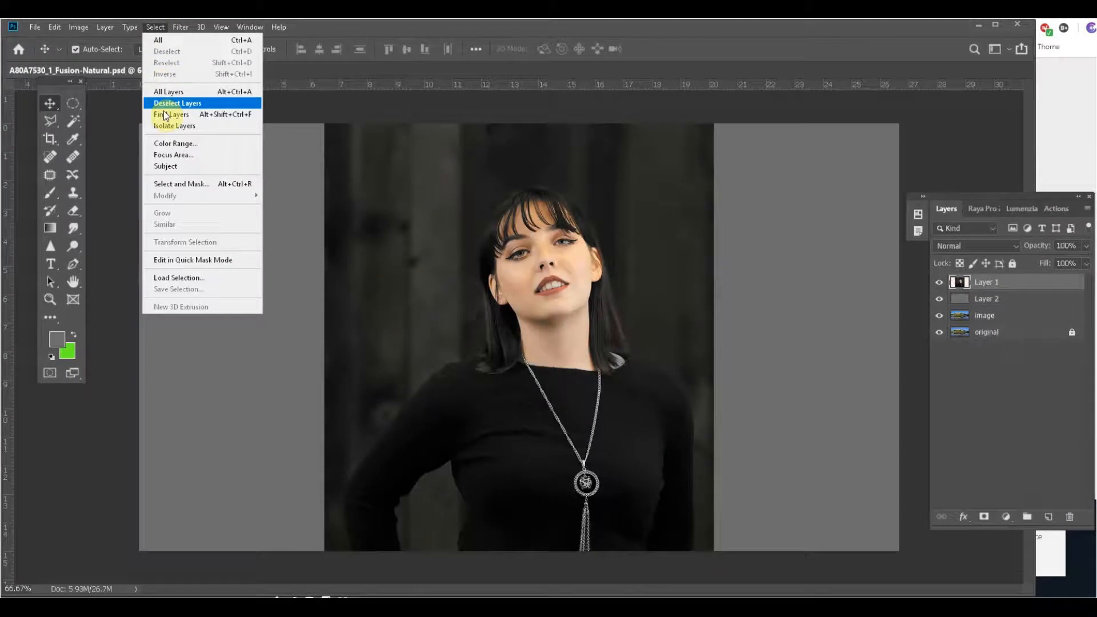
left_click(176, 141)
left_click_drag(497, 90, 808, 99)
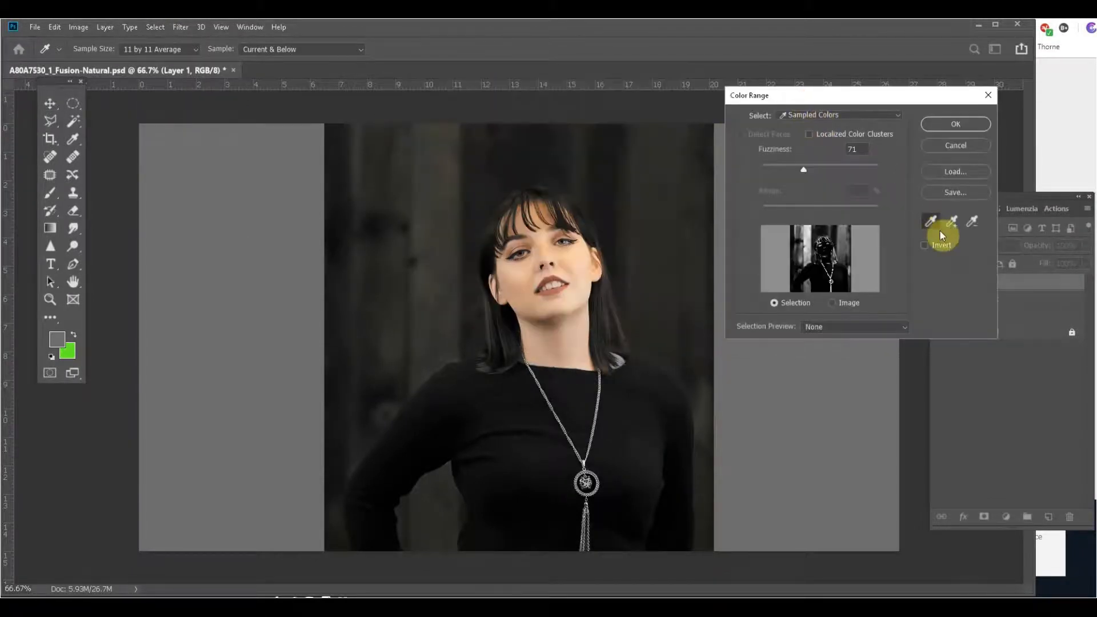
left_click(582, 332)
mouse_move(804, 169)
left_mouse_down()
mouse_move(848, 167)
mouse_move(802, 167)
left_mouse_up()
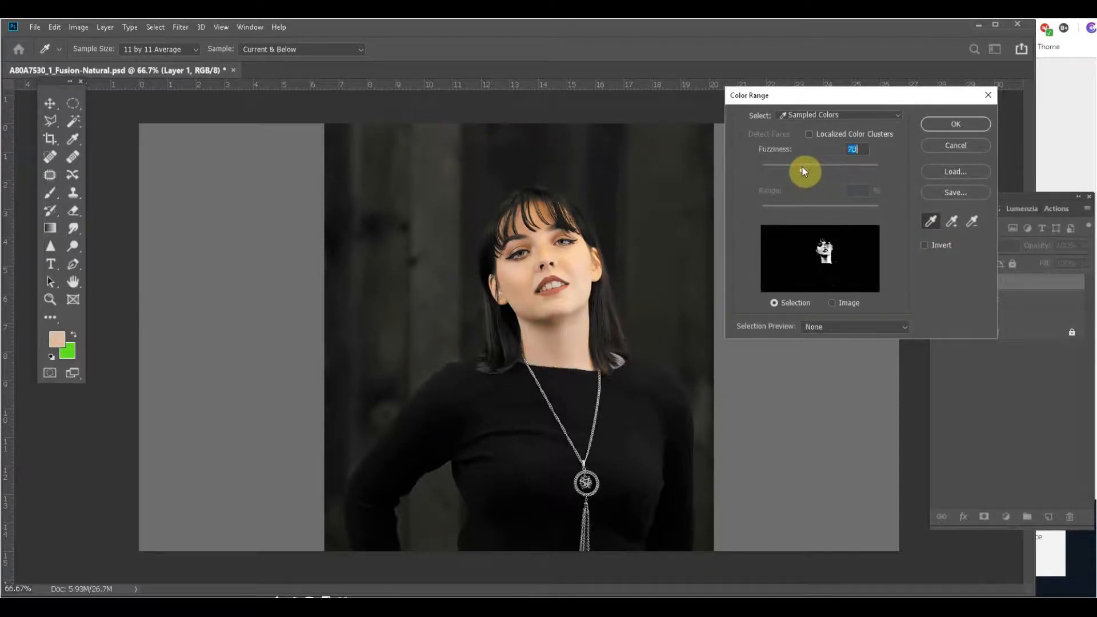
left_click(957, 222)
left_click(549, 310)
left_click(556, 324)
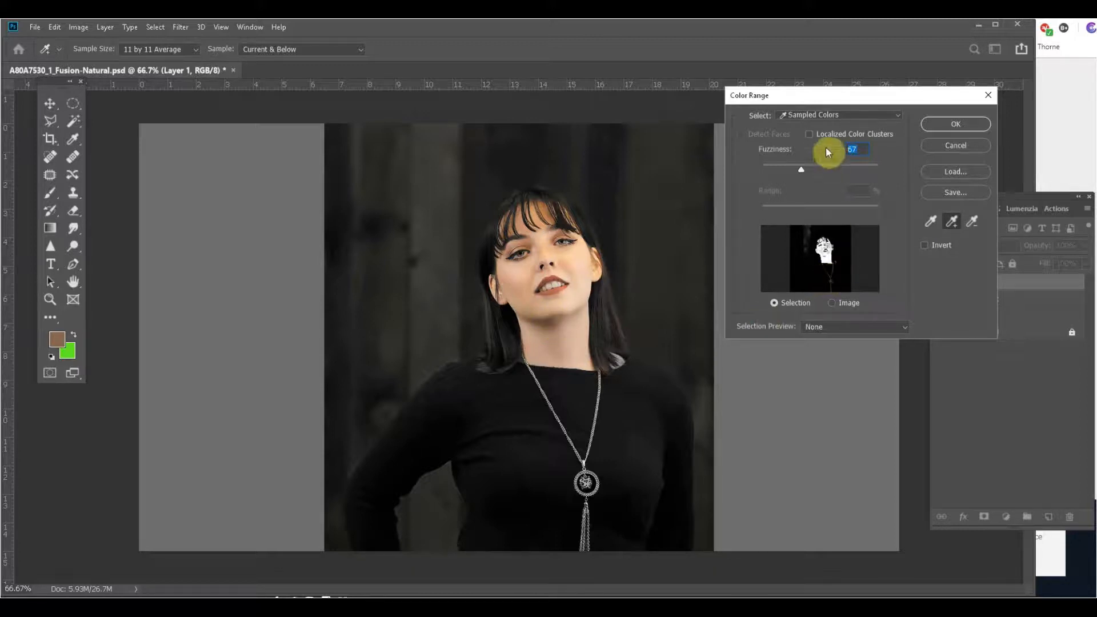
- Select the portrait's Skin Tones with Color Range, copy them to a new layer and hide Layer 1
left_click(817, 116)
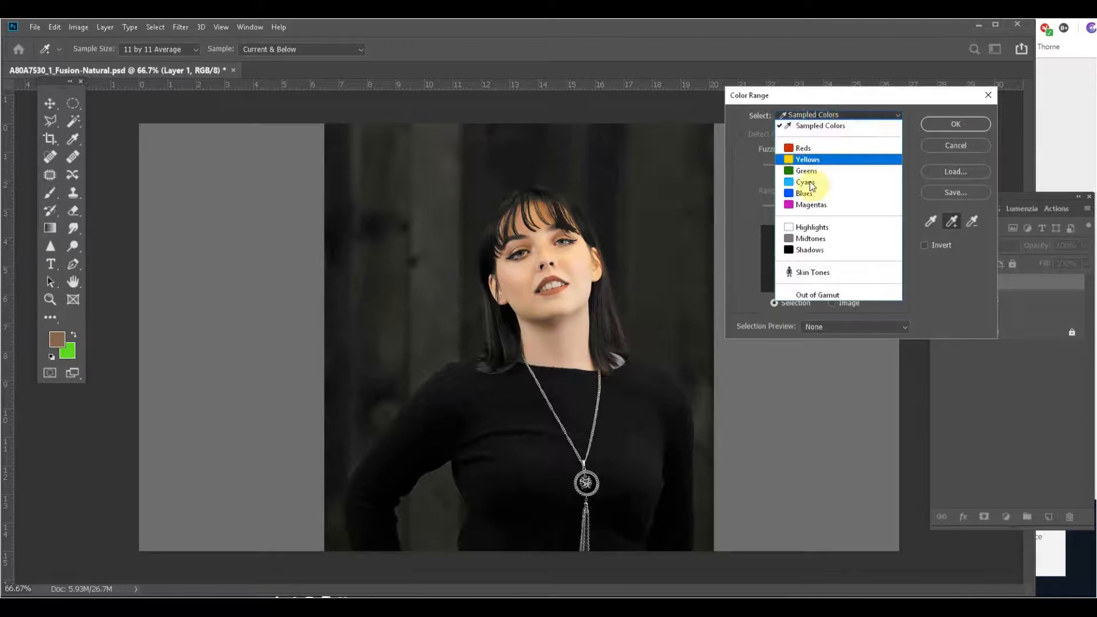
left_click(812, 272)
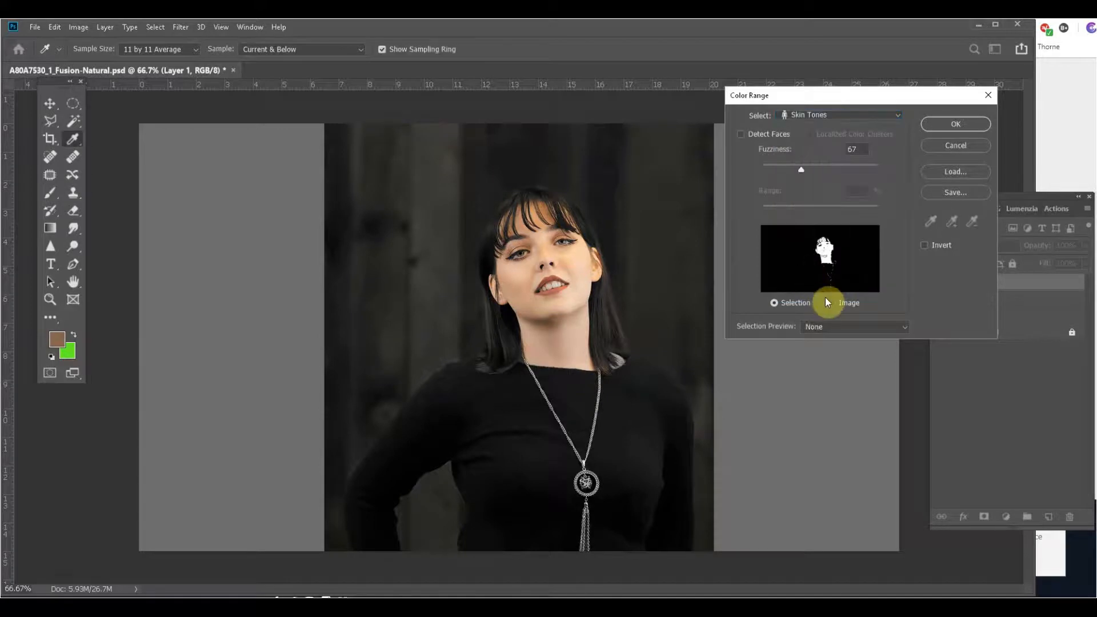
left_click(955, 124)
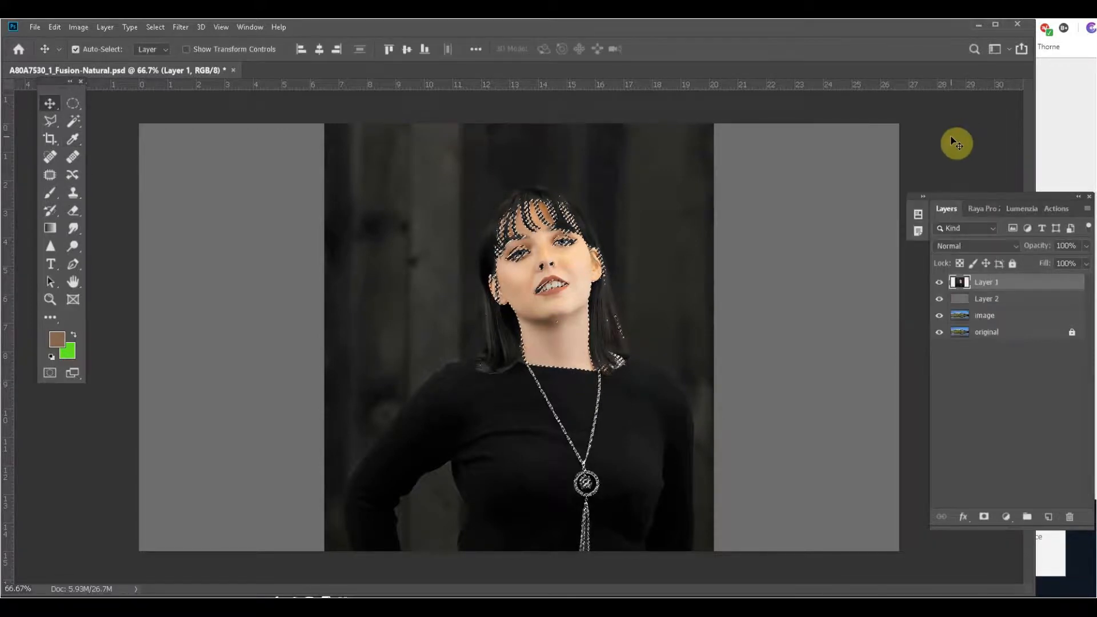
key("ctrl+j")
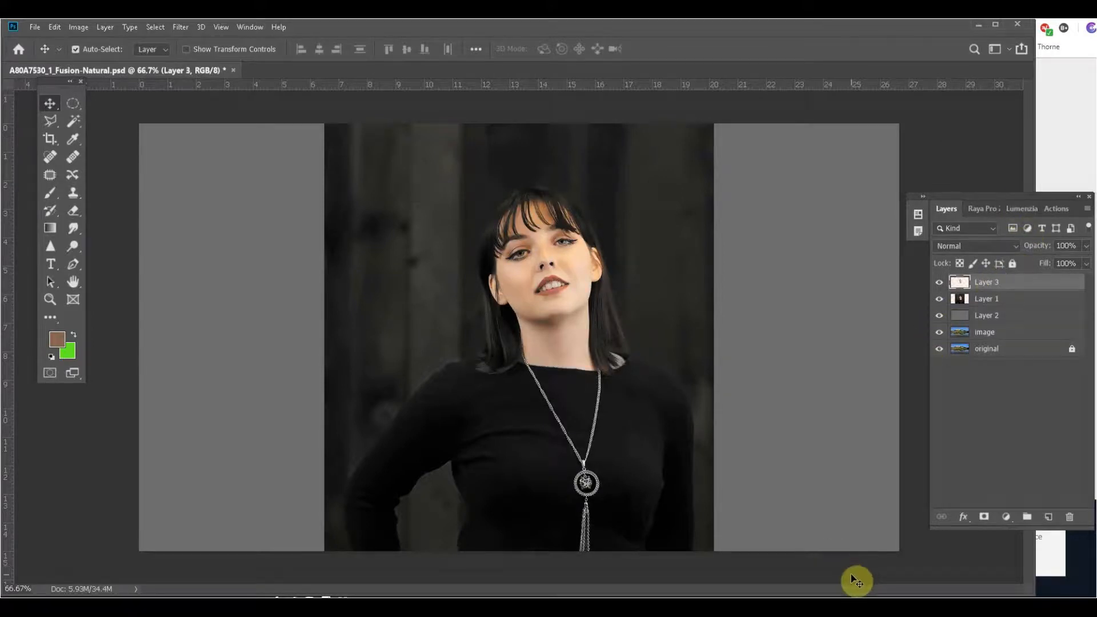
left_click(938, 300)
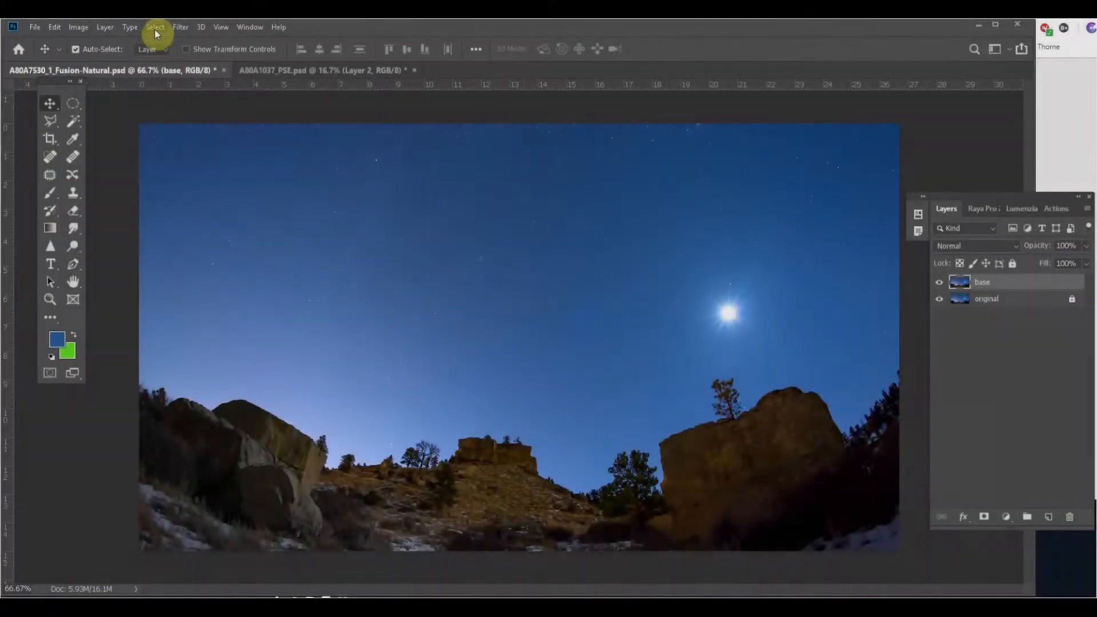
- Select the Highlights of the night landscape's base layer with Color Range at Fuzziness 93% and Range 190
left_click(155, 28)
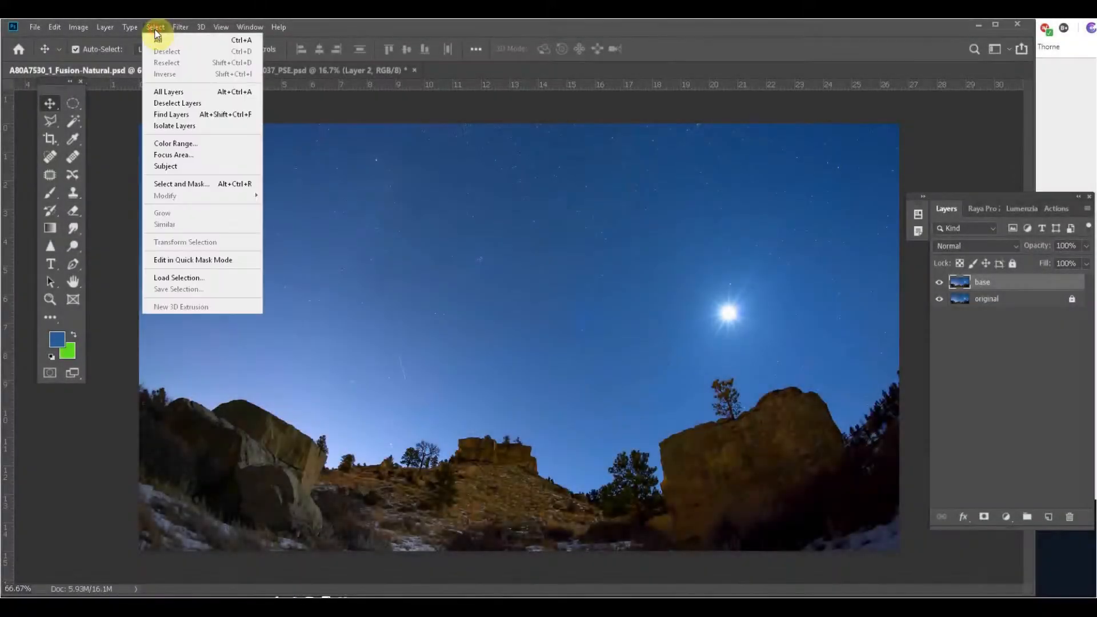
left_click(181, 142)
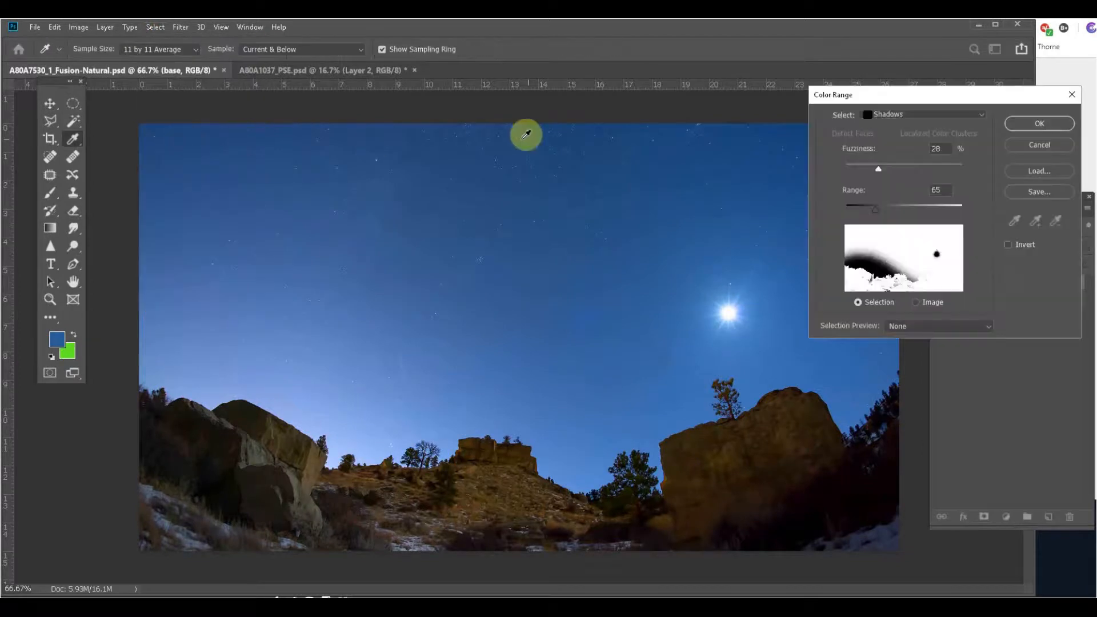
left_click(889, 115)
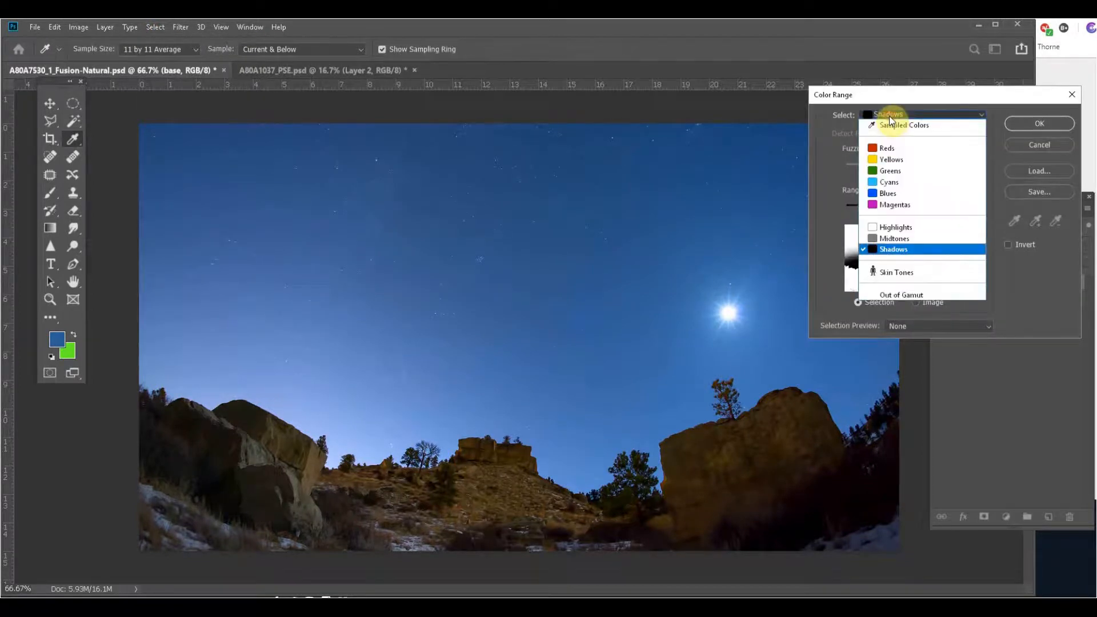
left_click(884, 227)
mouse_move(958, 174)
left_mouse_down()
mouse_move(886, 183)
mouse_move(955, 182)
left_mouse_up()
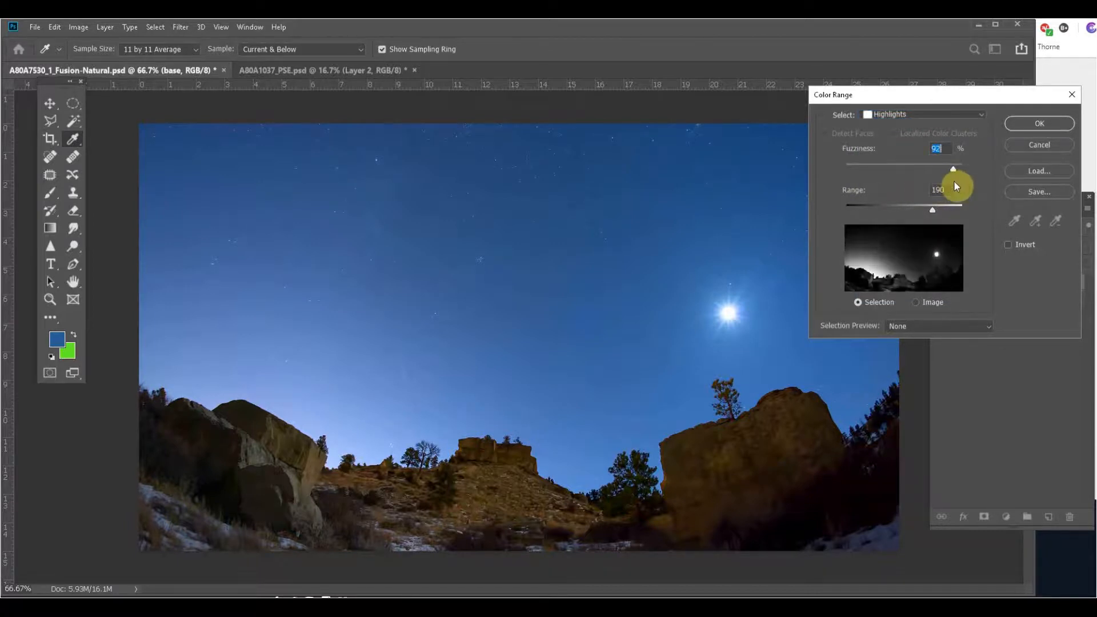
left_click(1041, 124)
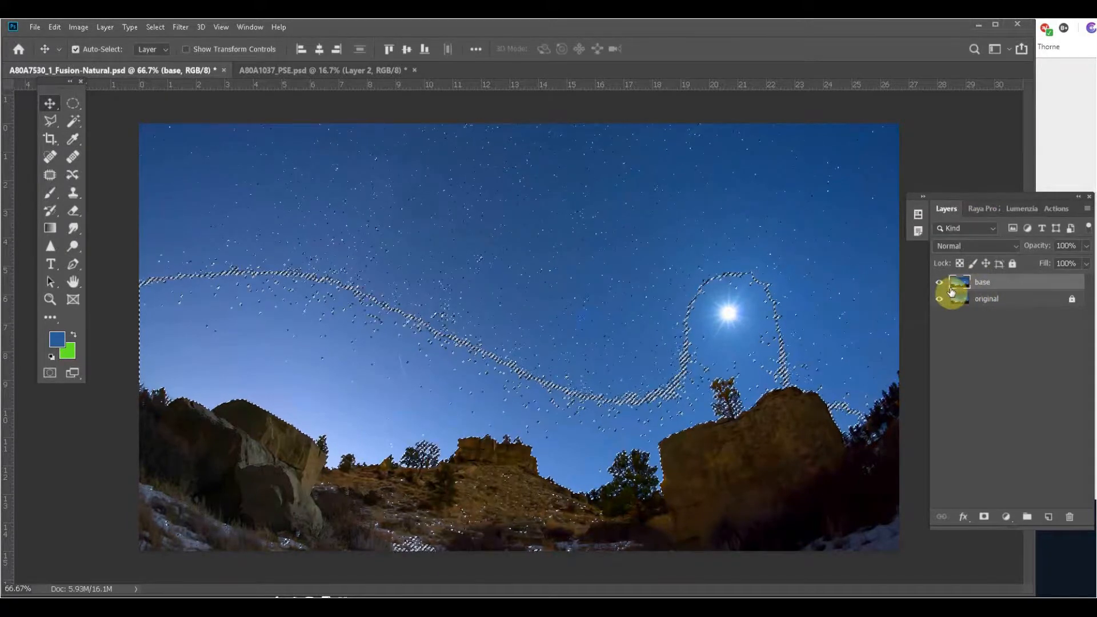
- Copy the selected highlights to a new layer and name it "highlights"
key("ctrl+j")
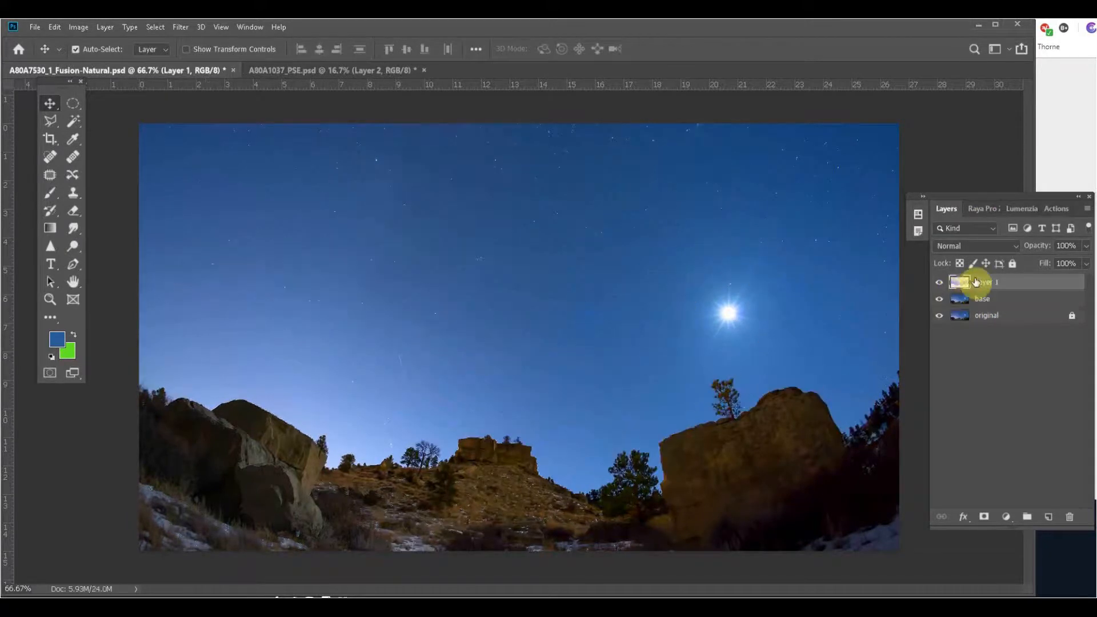
double_click(997, 284)
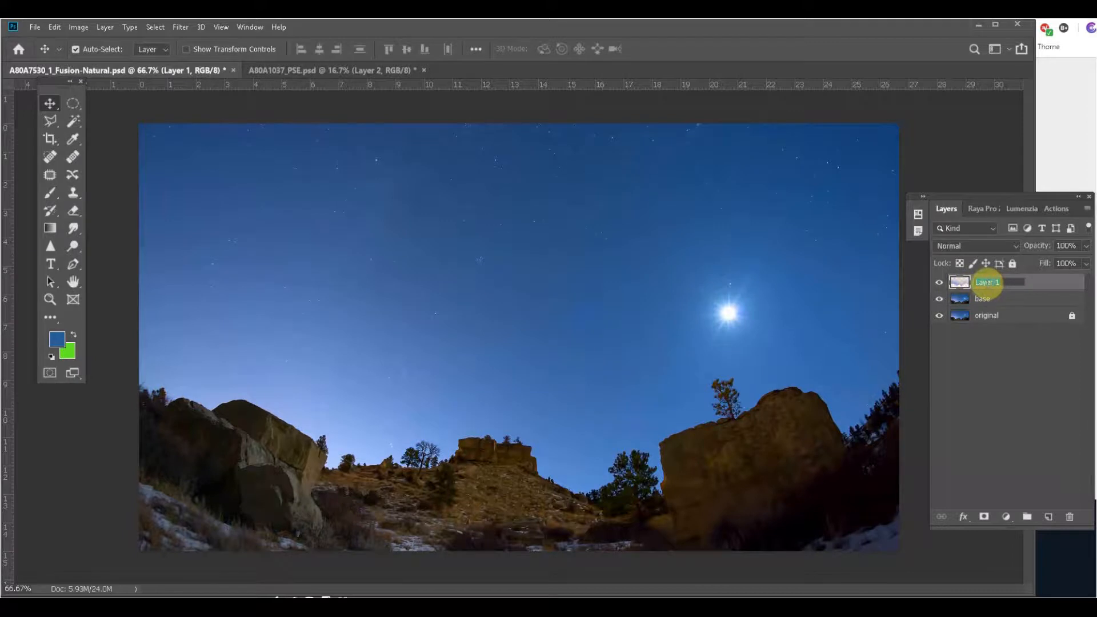
type("highlights")
key("Return")
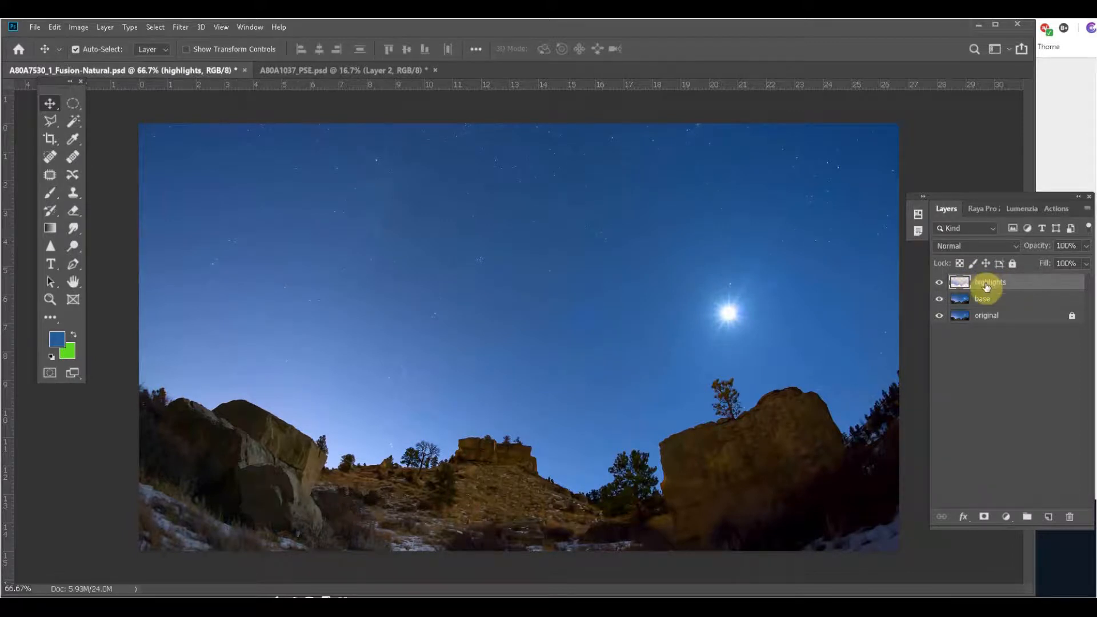
- Select the base layer's Midtones with Color Range at Fuzziness 90% and Range 105 to 150, and copy them to a new layer
left_click(982, 300)
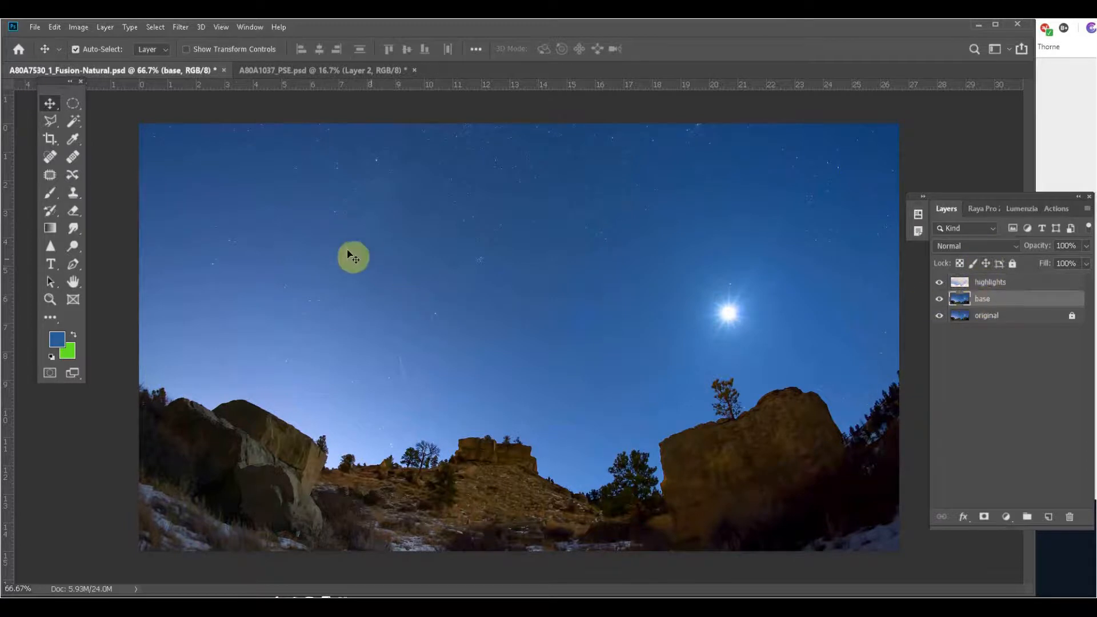
left_click(154, 27)
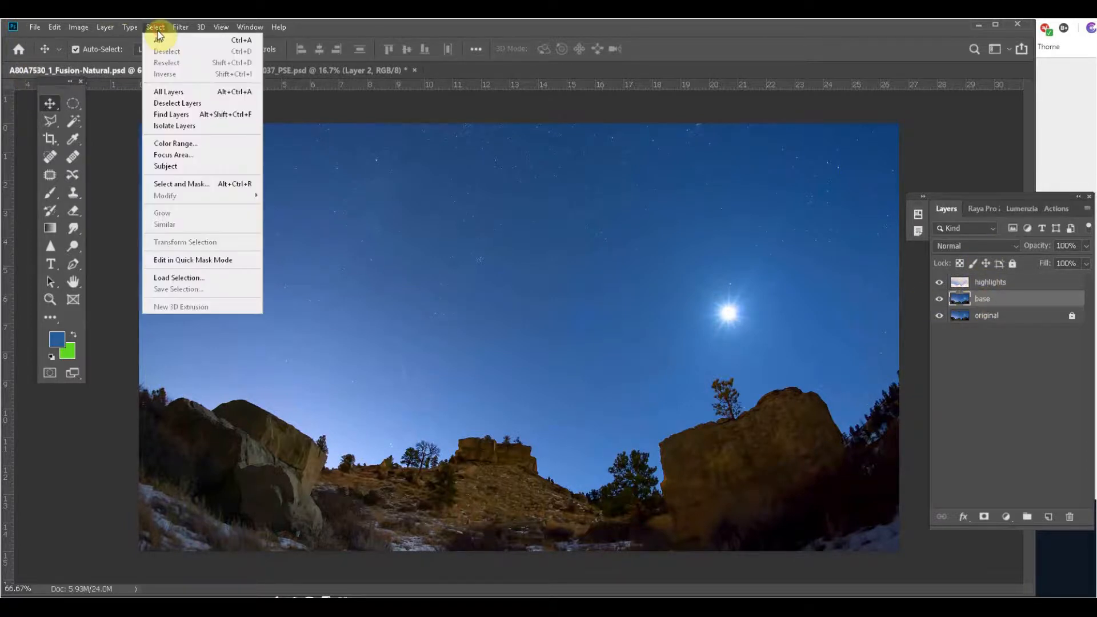
left_click(172, 143)
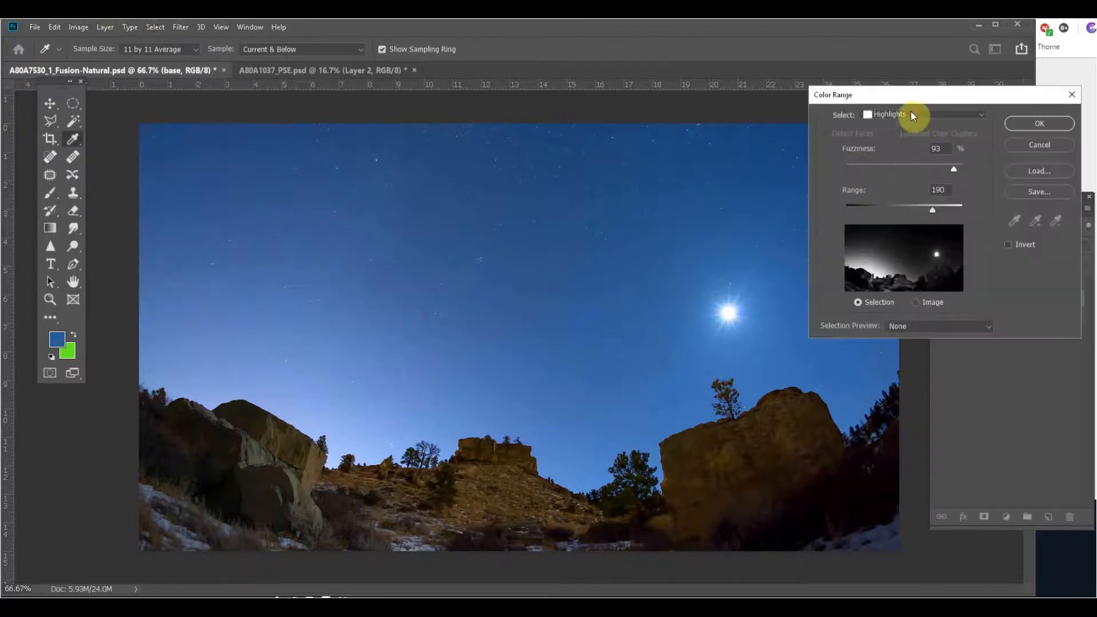
left_click(910, 114)
left_click(894, 238)
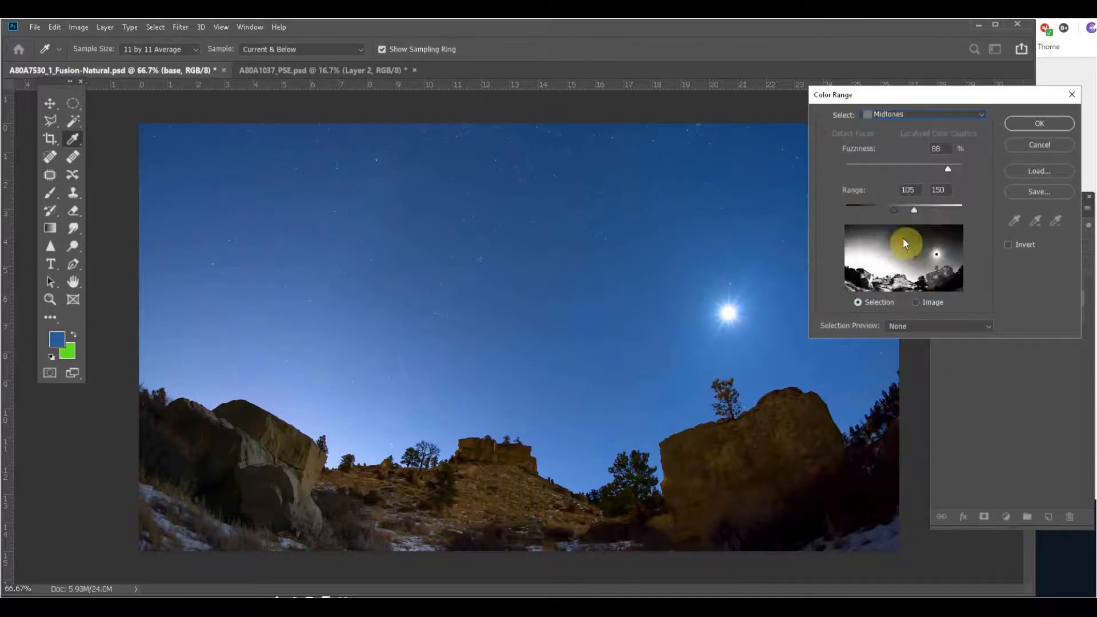
mouse_move(947, 168)
left_mouse_down()
mouse_move(893, 175)
mouse_move(950, 169)
left_mouse_up()
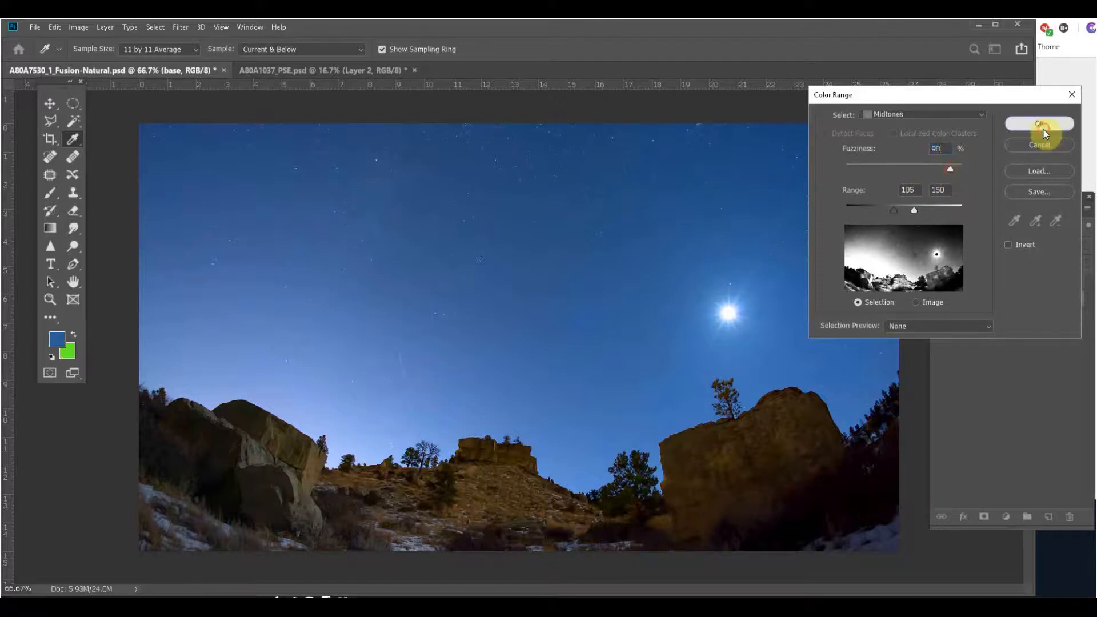
left_click(1041, 125)
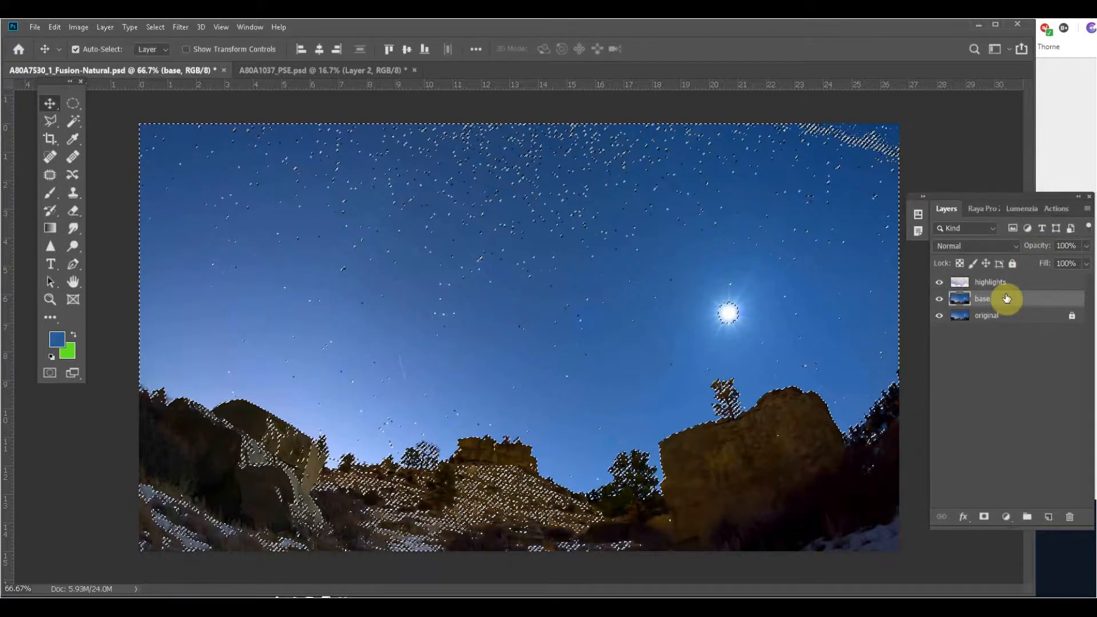
key("ctrl+j")
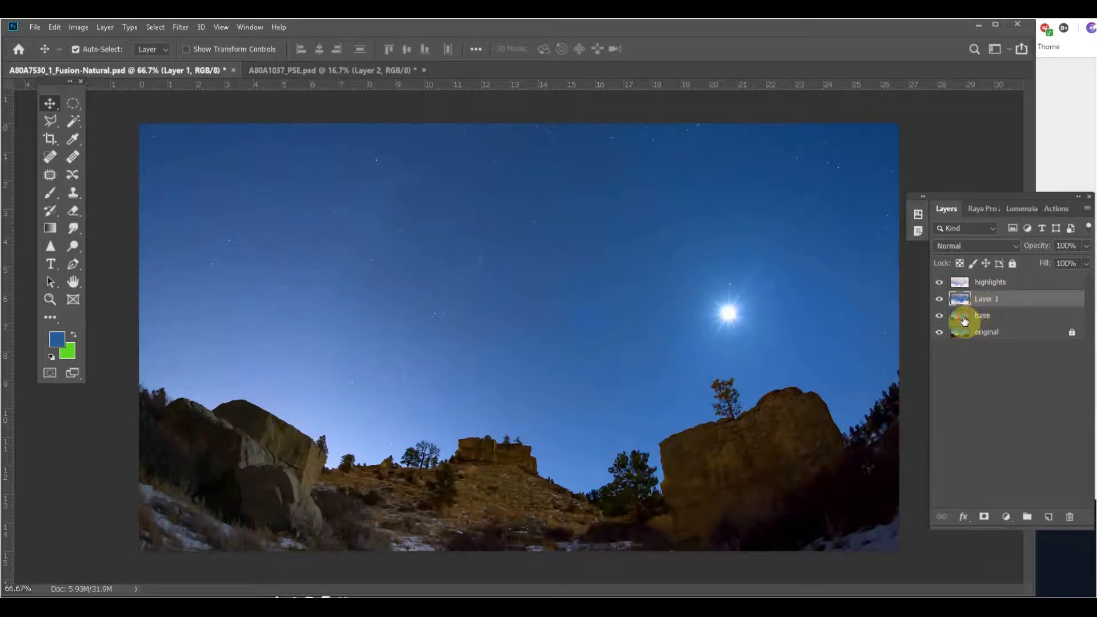
- Select the base layer's Shadows with Color Range at Fuzziness 49% and Range 65
left_click(964, 321)
left_click(152, 28)
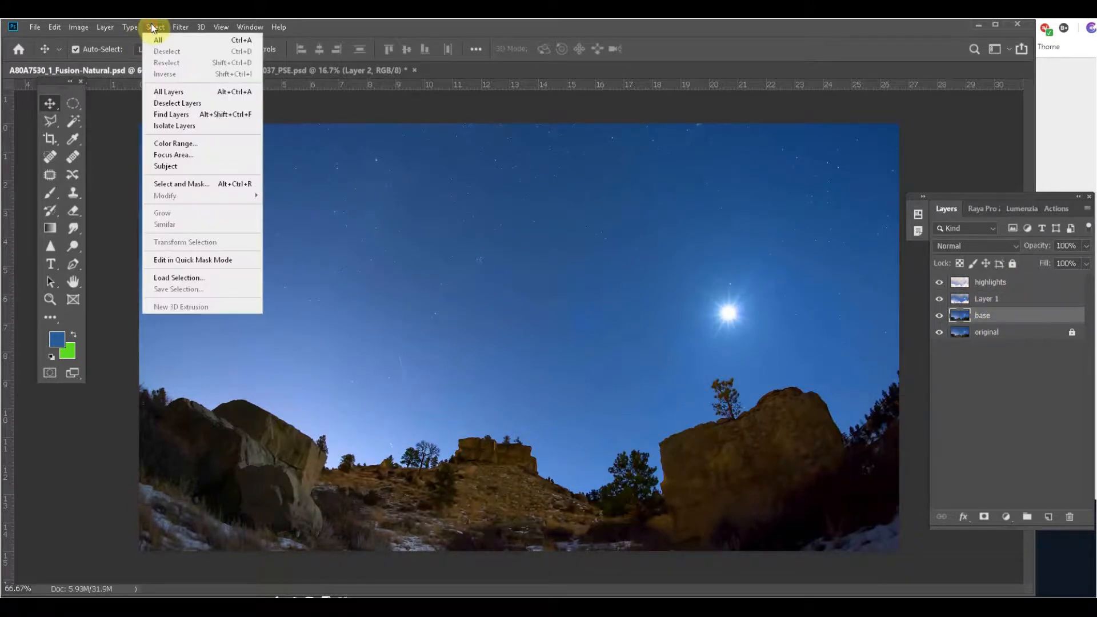
left_click(200, 146)
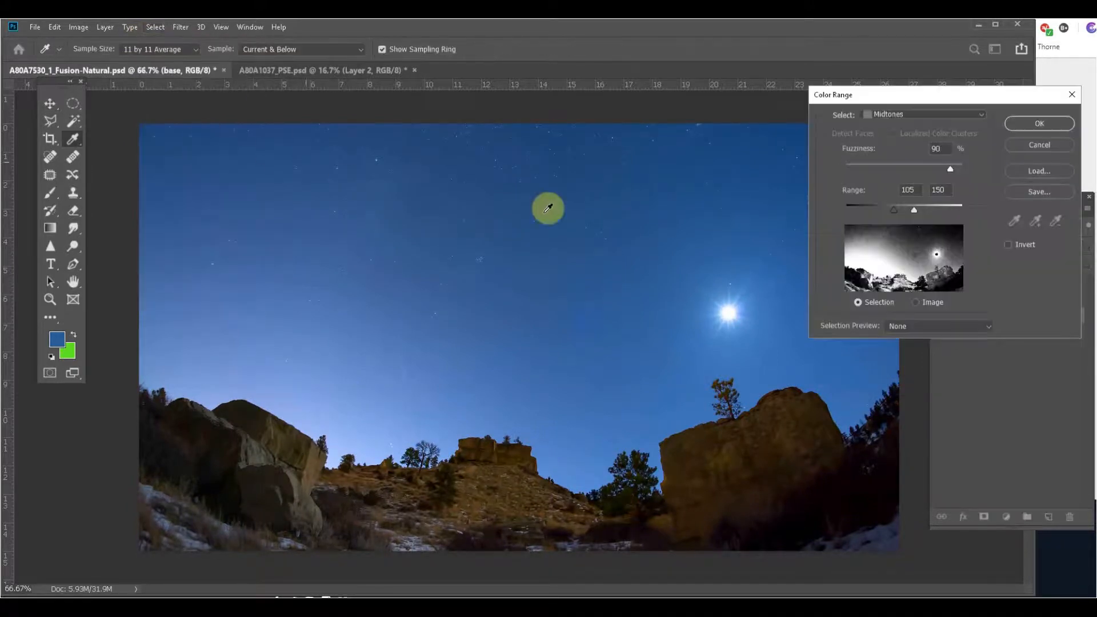
left_click(938, 117)
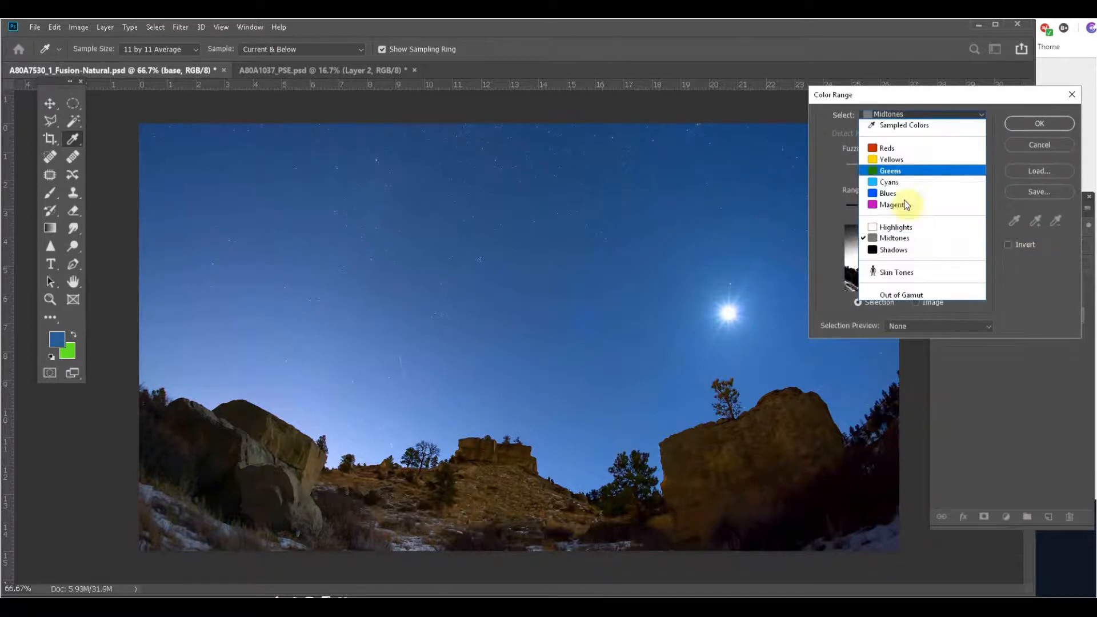
left_click(901, 255)
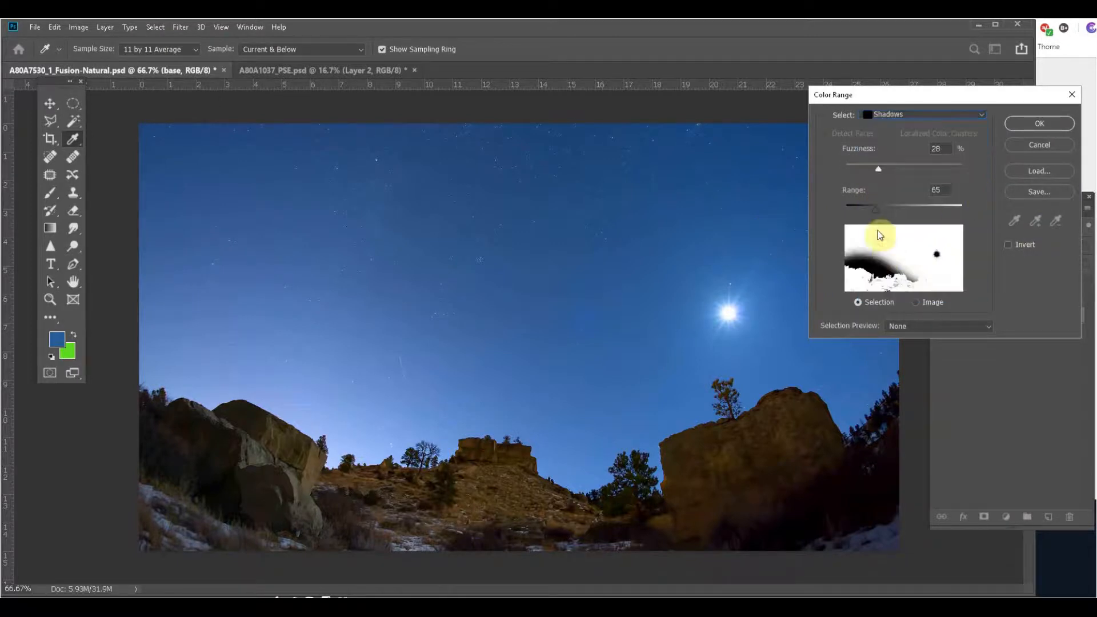
left_click_drag(879, 169, 903, 170)
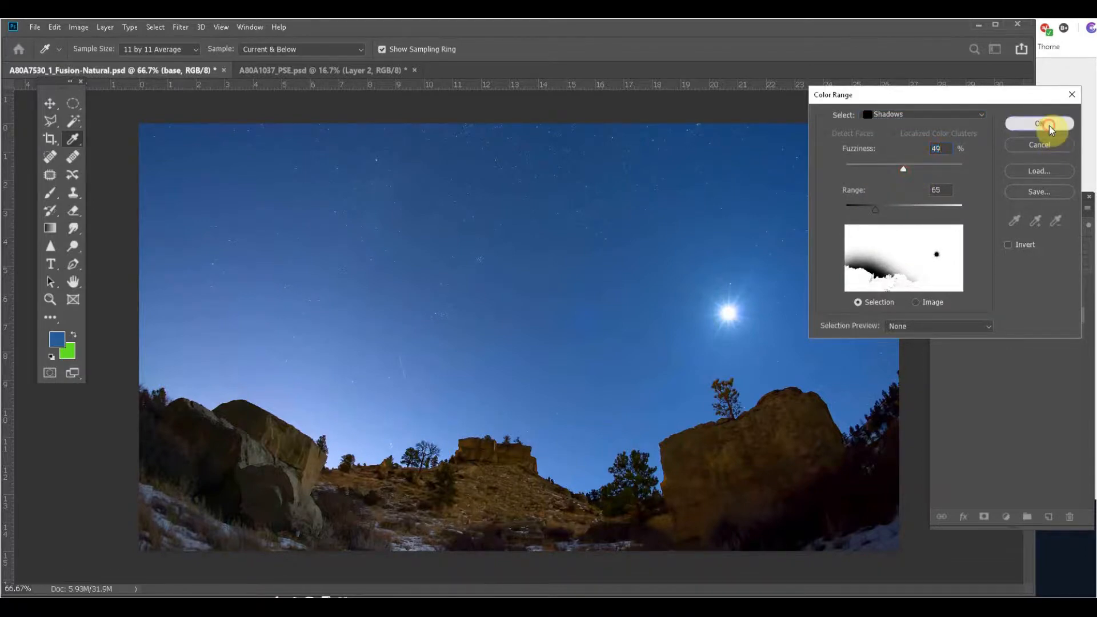
left_click(1040, 123)
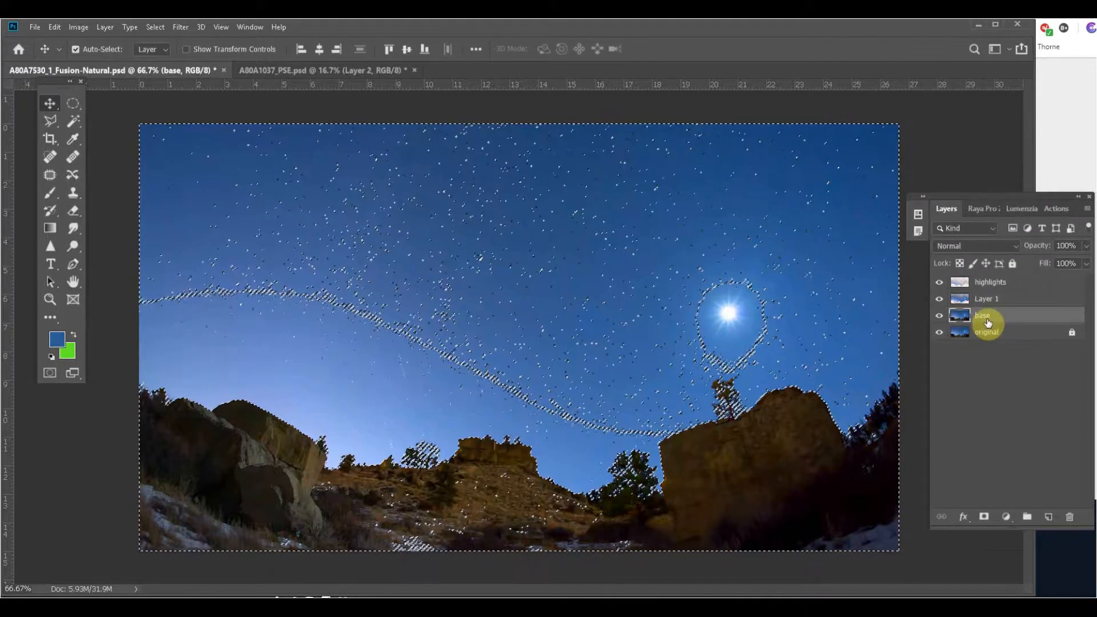
- Copy the selected shadows to a new layer named "shadows" and hide the base and original layers
key("ctrl+j")
left_click(939, 332)
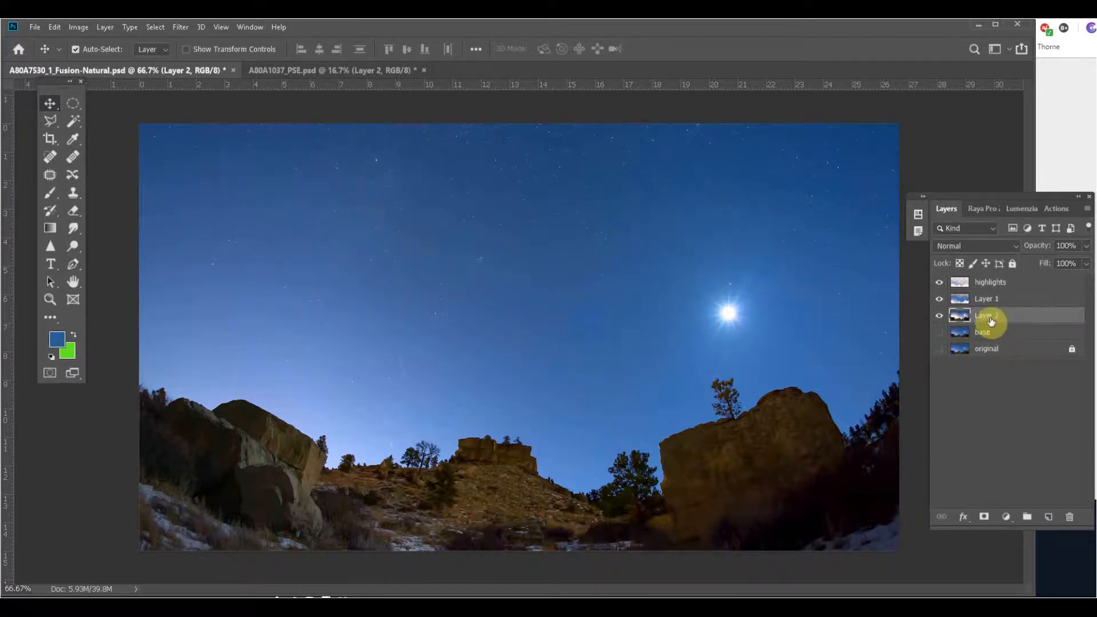
type("sha")
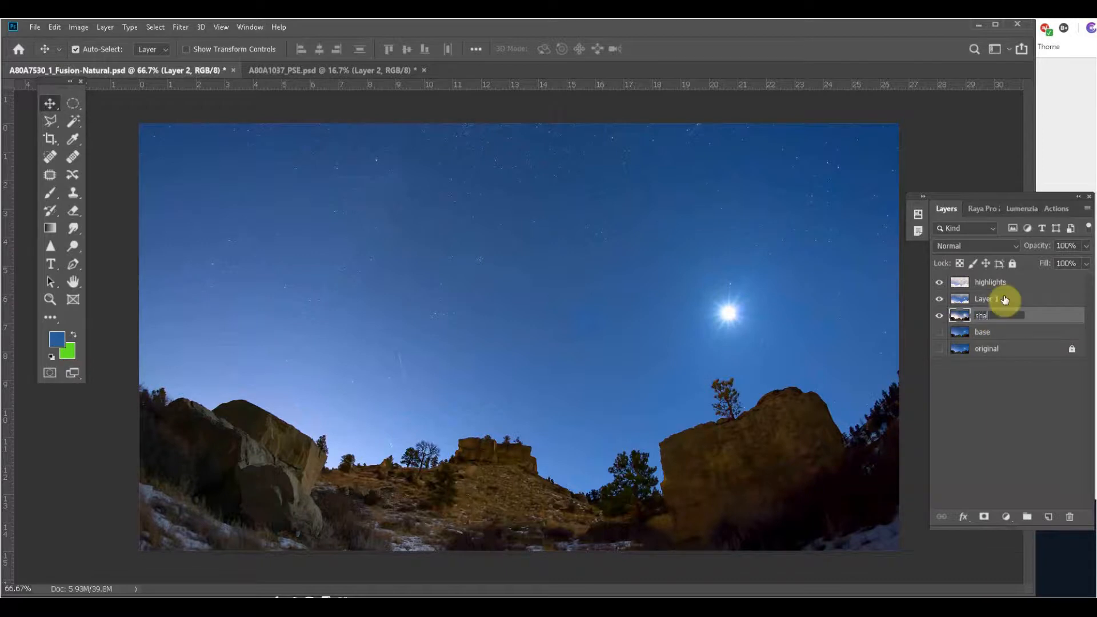
type("dows")
key("Return")
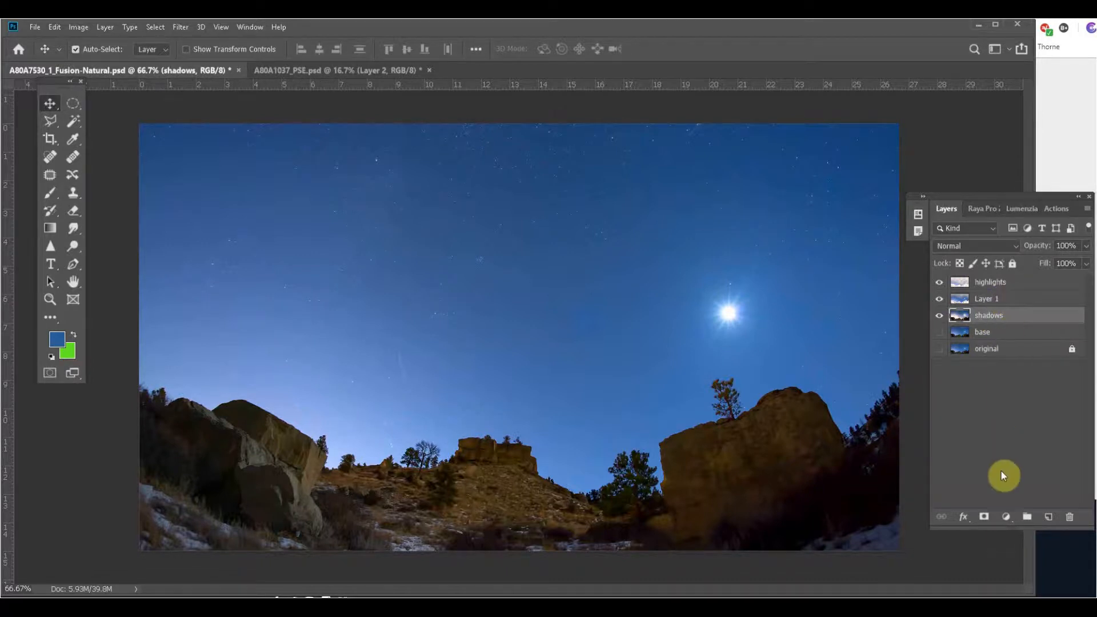
- Add a Curves adjustment clipped to the shadows layer, with points at input 65, output 84 and input 147, output 136
left_click(1007, 518)
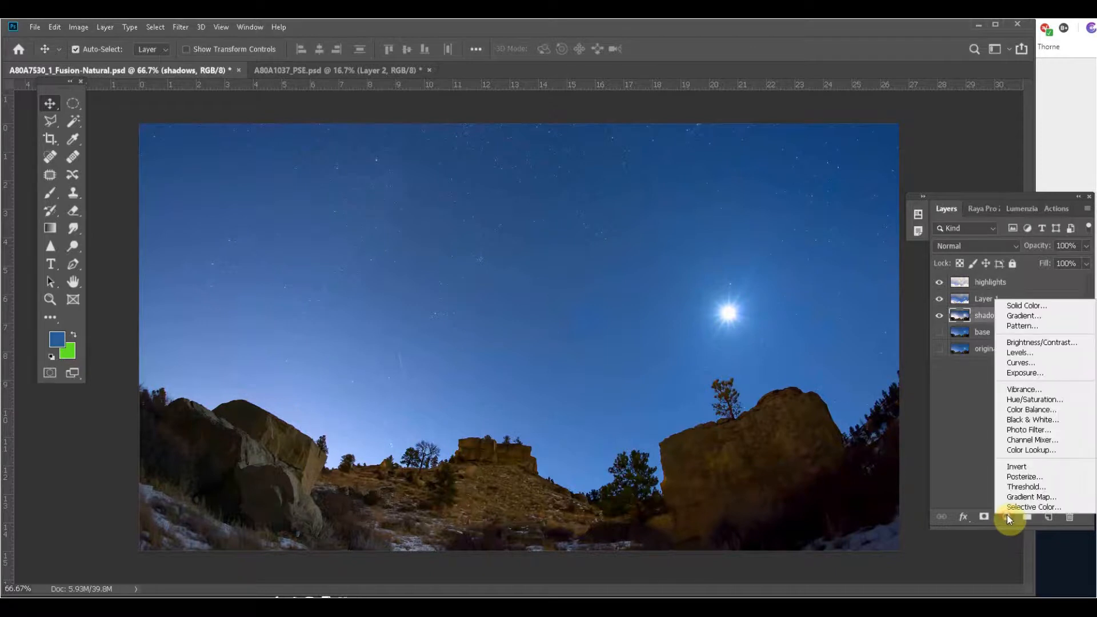
left_click(1033, 365)
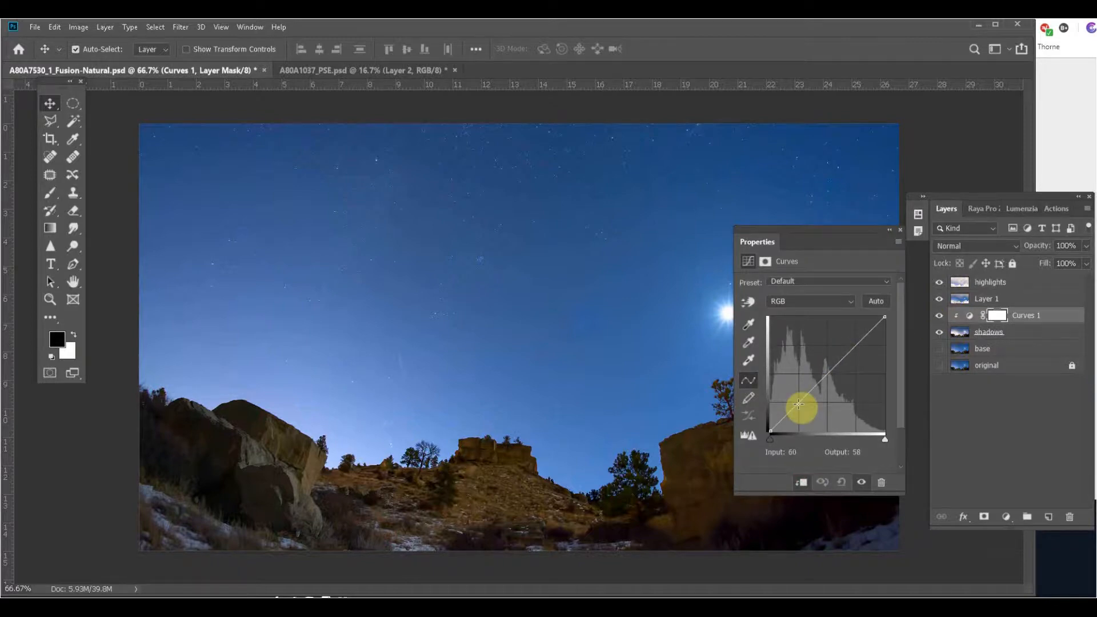
left_click_drag(799, 404, 801, 394)
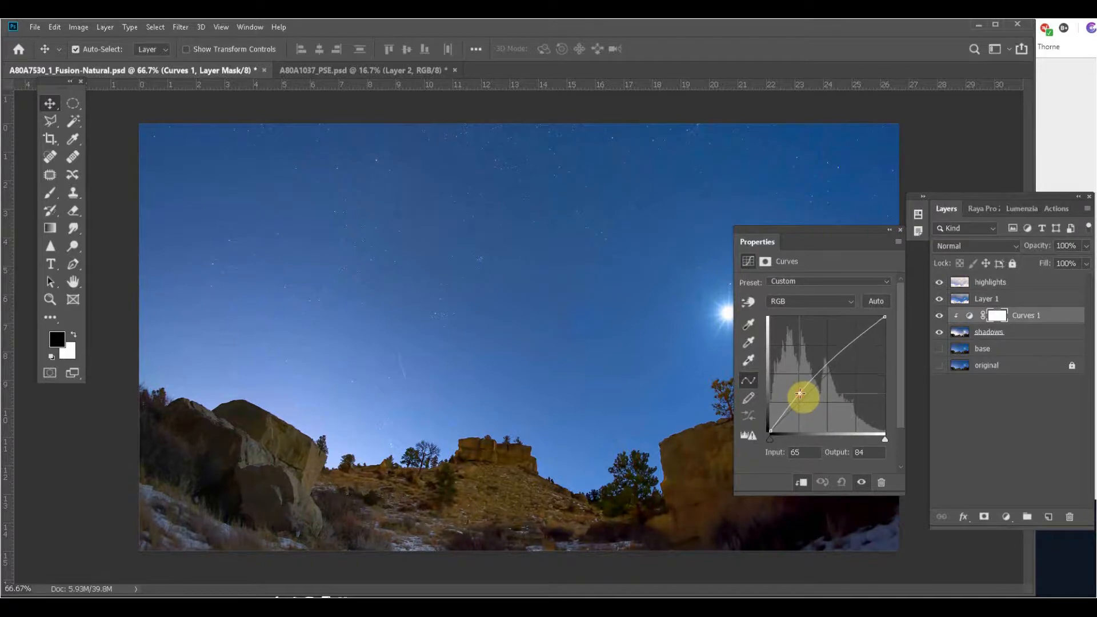
left_click_drag(838, 361, 837, 370)
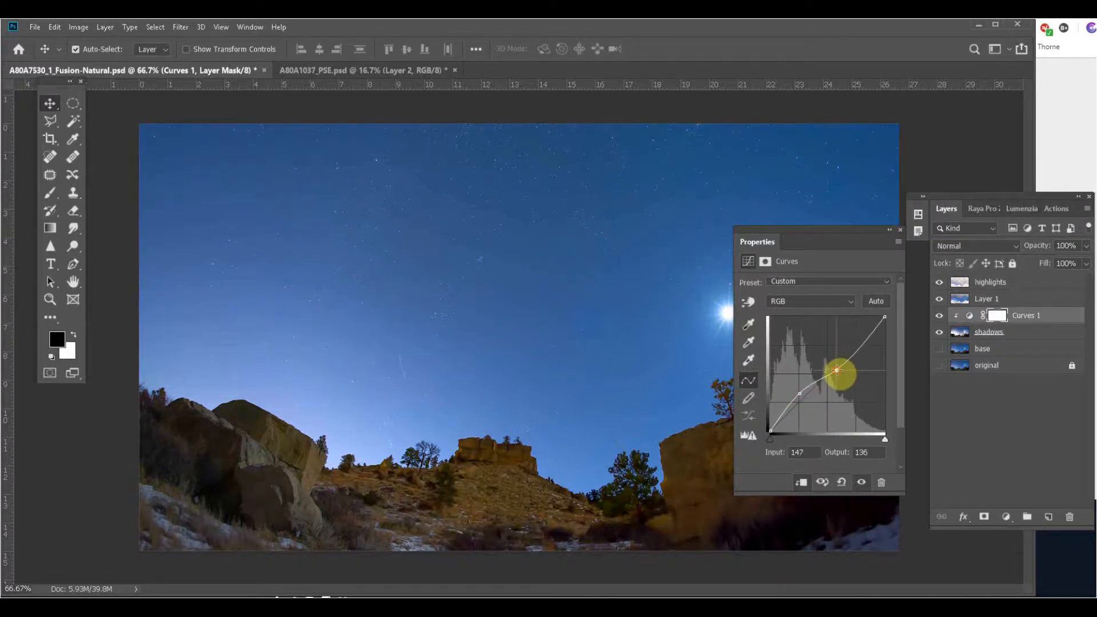
left_click(918, 229)
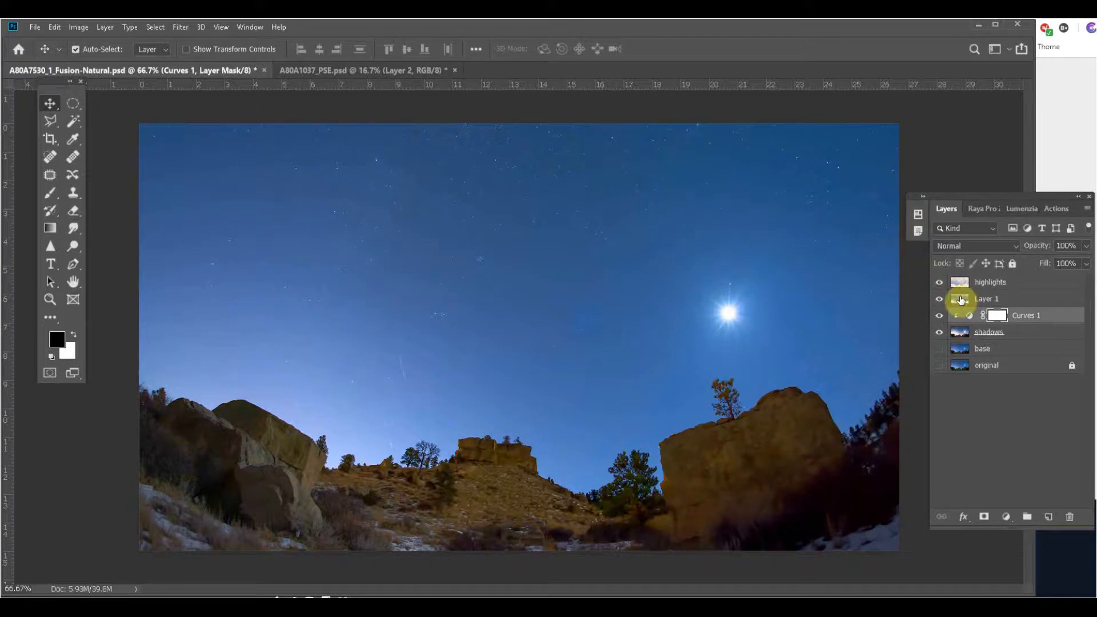
- Rename Layer 1 as "midtones"
left_click(963, 298)
double_click(993, 299)
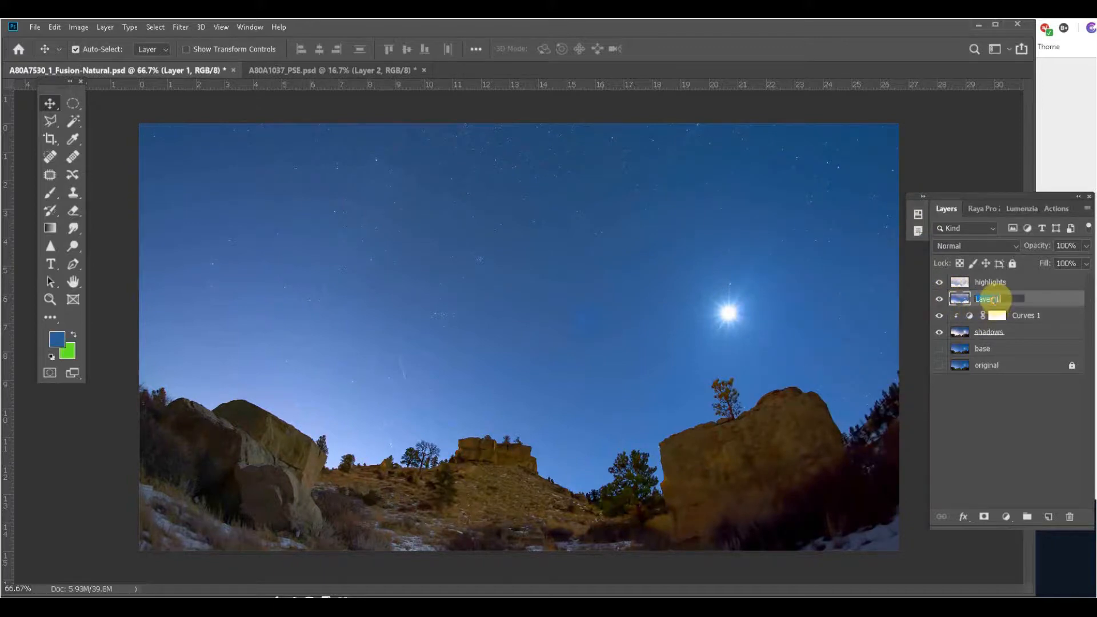
type("midtones")
key("Return")
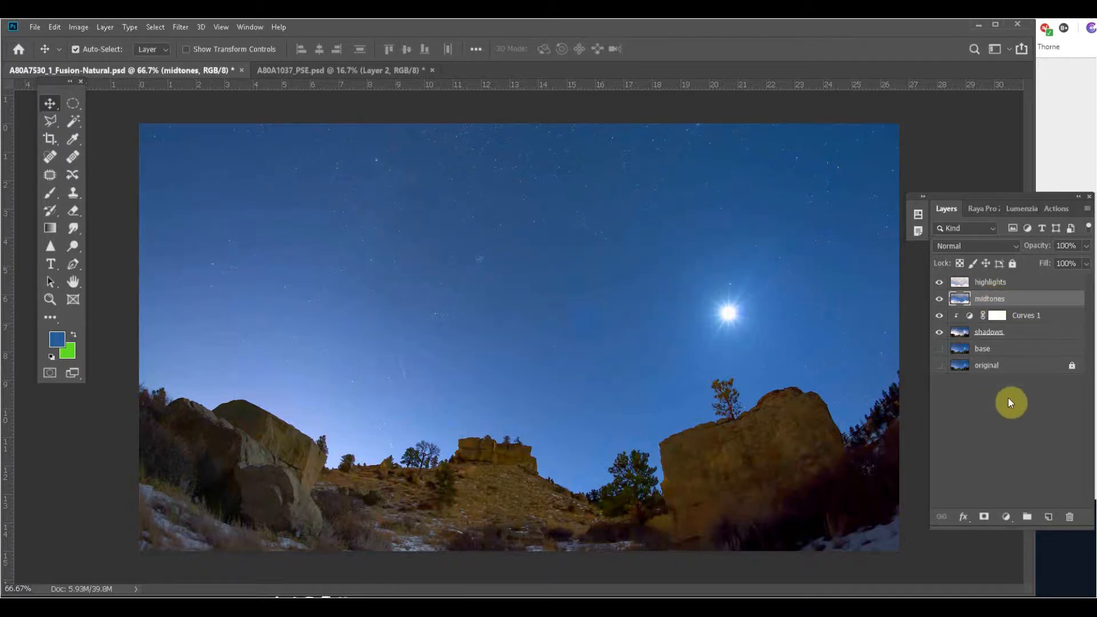
- Add a Hue/Saturation adjustment clipped to the midtones layer and set the Blues saturation to +61
left_click(1005, 518)
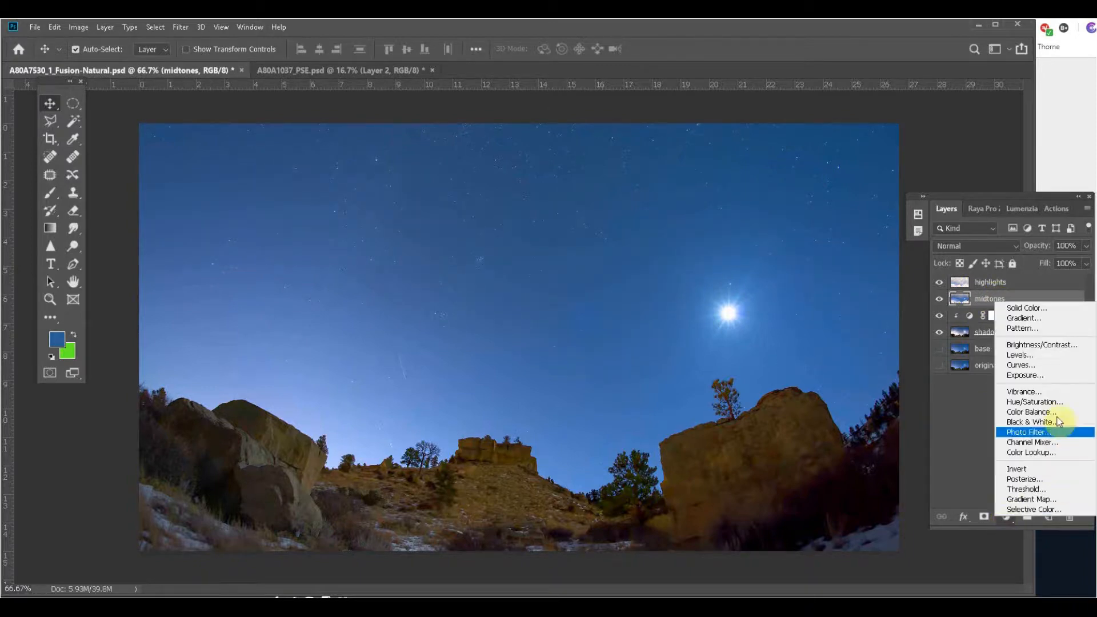
left_click(1051, 401)
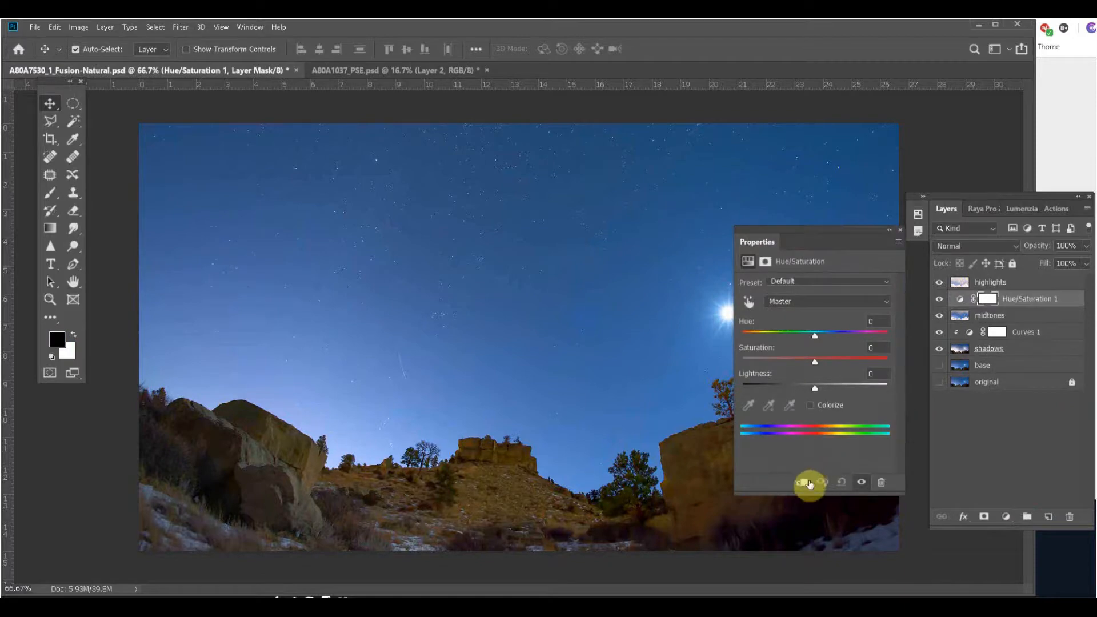
left_click(802, 482)
left_click(815, 300)
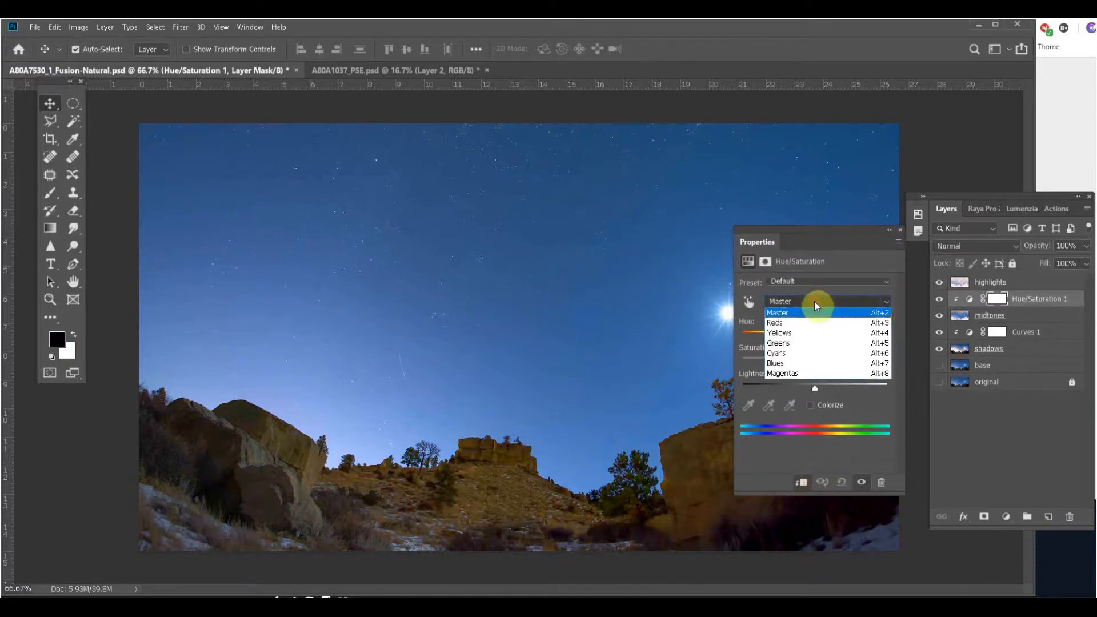
left_click(821, 361)
left_click_drag(816, 359, 862, 360)
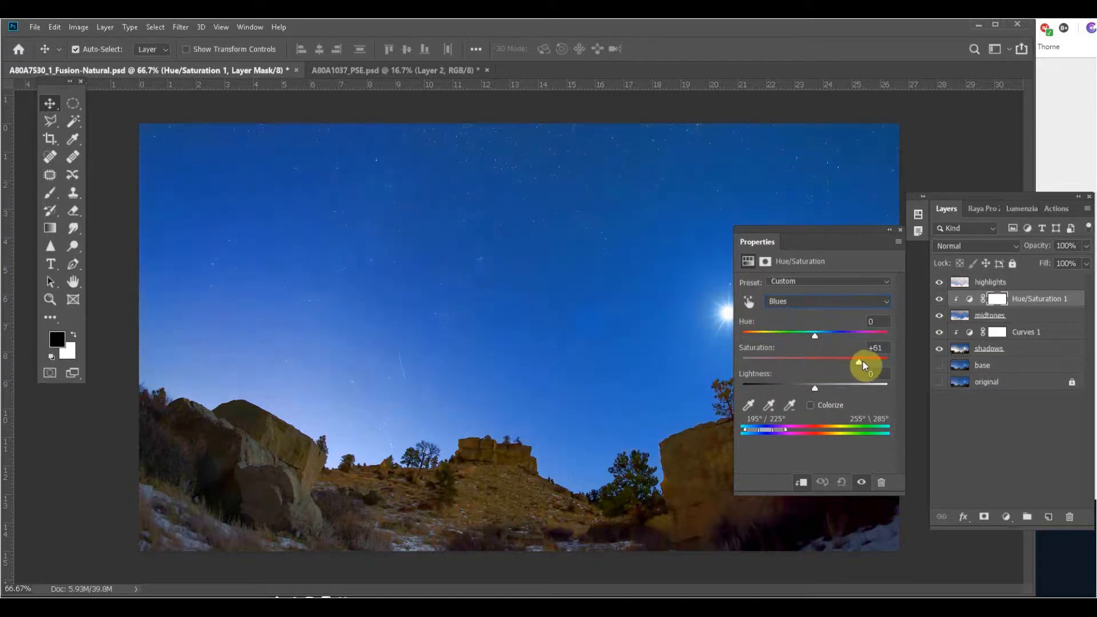
left_click(903, 231)
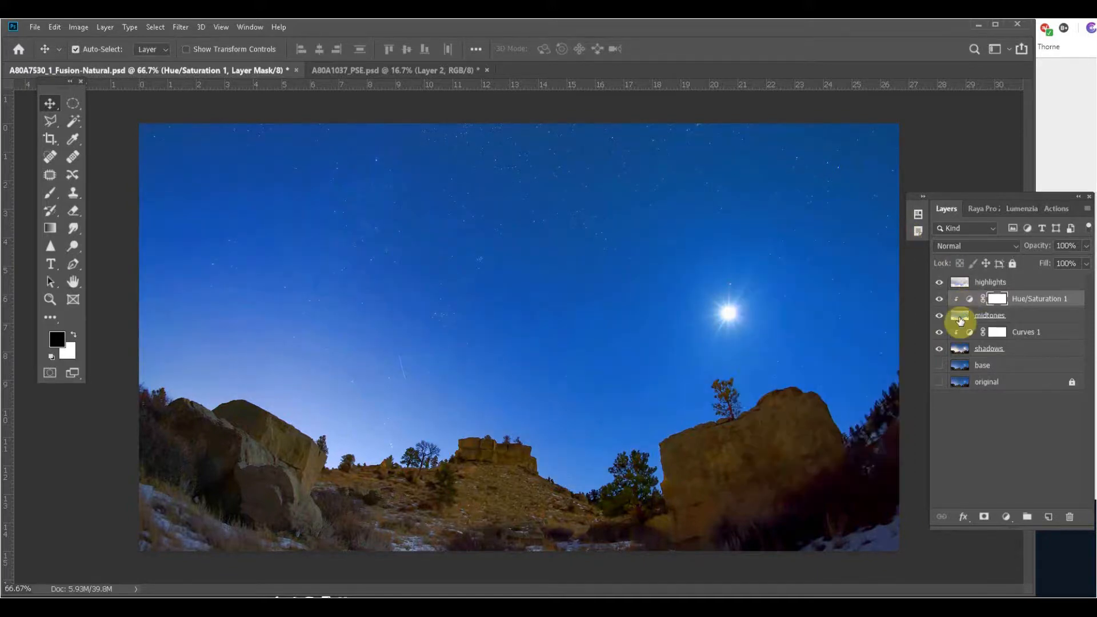
- Add a Color Balance adjustment clipped to the midtones layer and shift Cyan–Red to +33 for the Midtones tone
left_click(960, 315)
left_click(1006, 517)
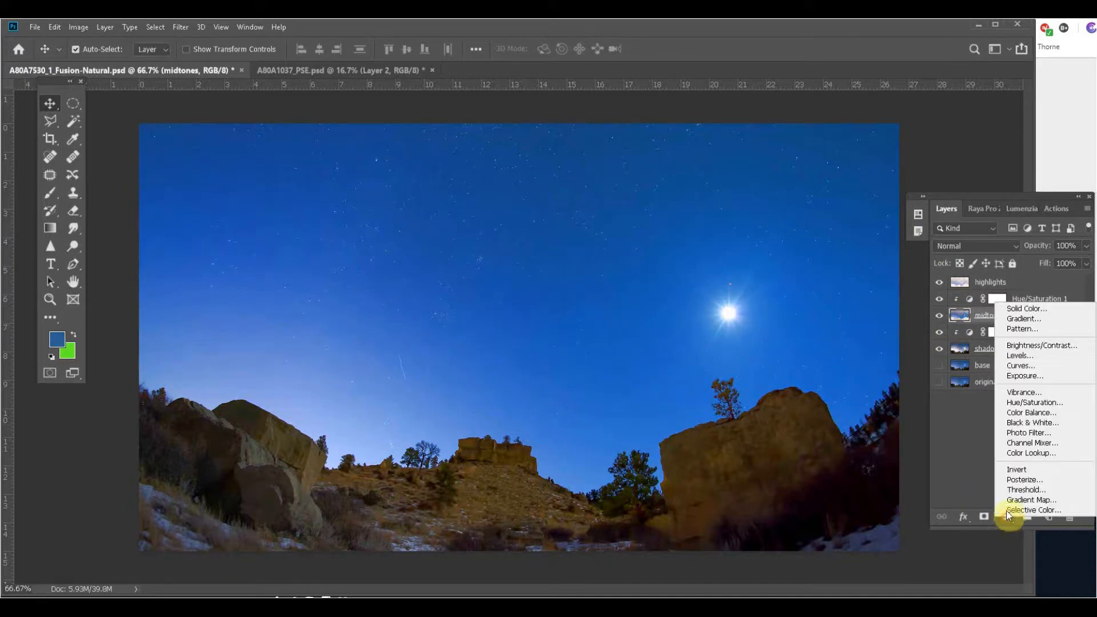
left_click(1035, 414)
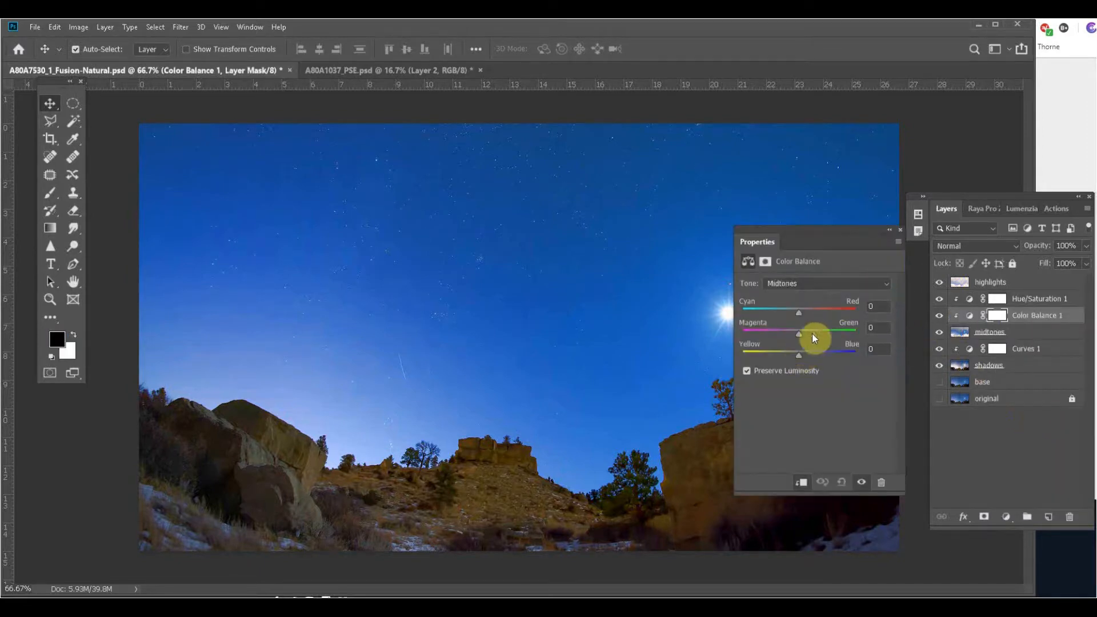
left_click_drag(801, 313, 813, 311)
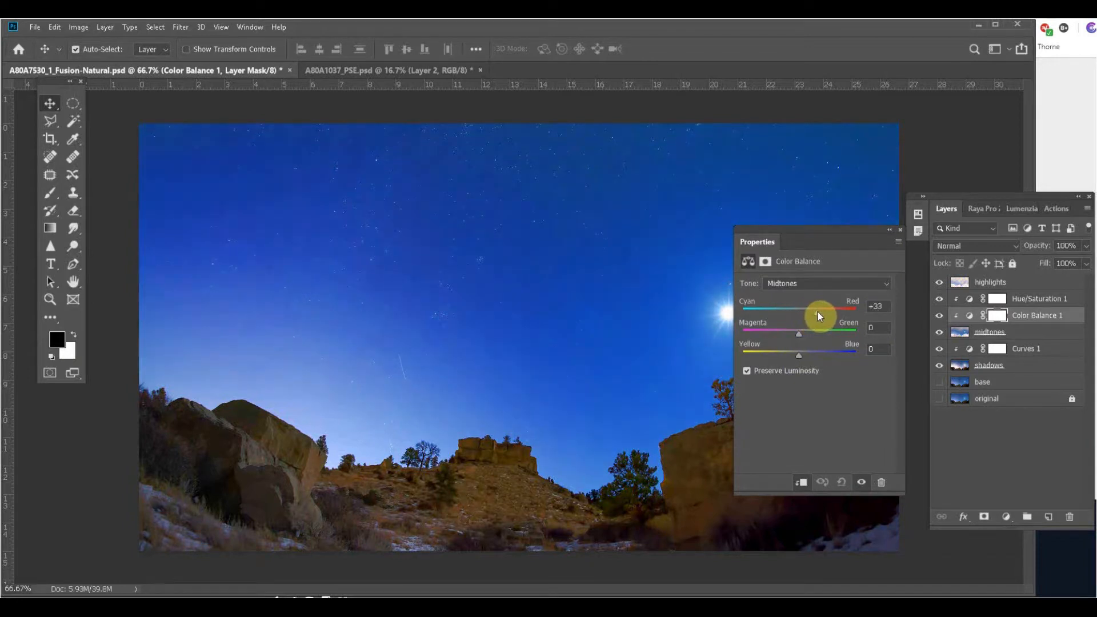
left_click(900, 231)
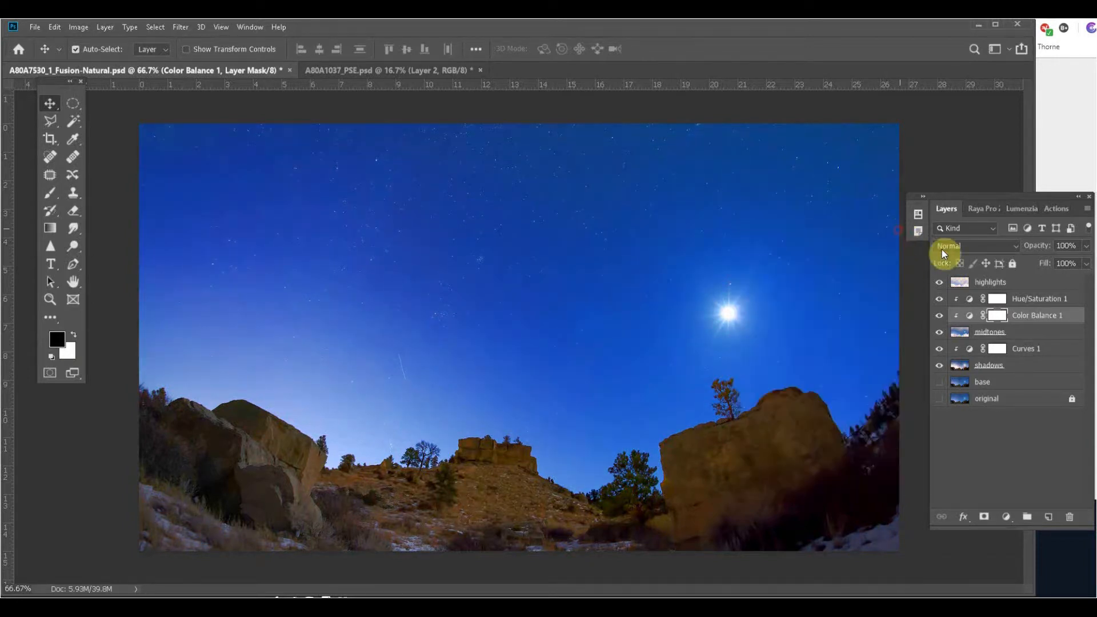
- Add a Curves adjustment clipped to the highlights layer and darken it with a point at input 141, output 81
left_click(962, 282)
left_click(1006, 517)
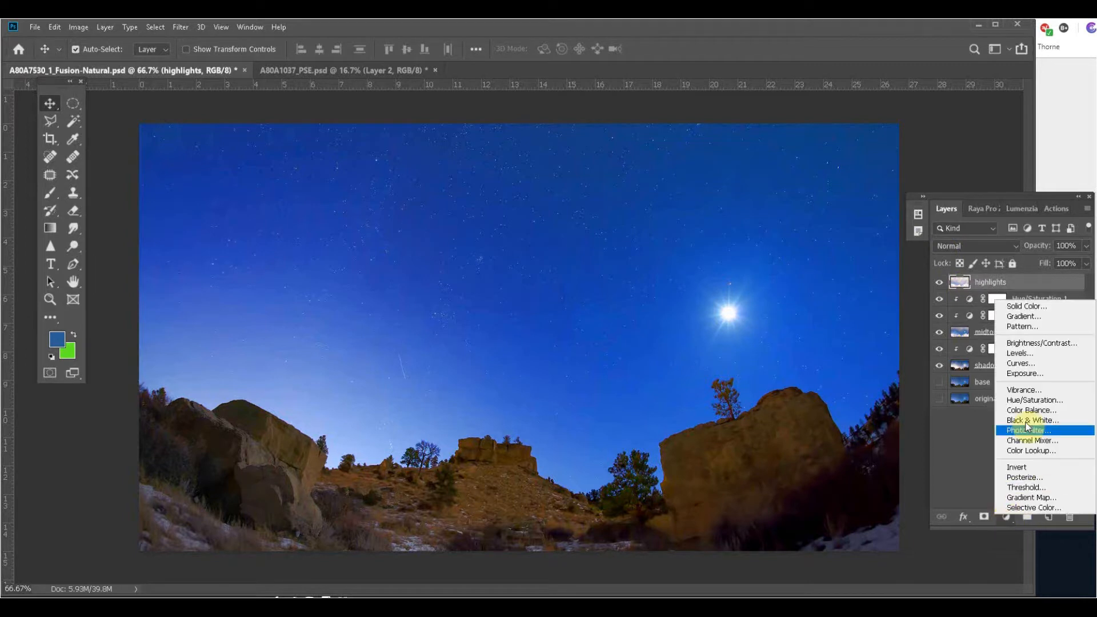
left_click(1020, 365)
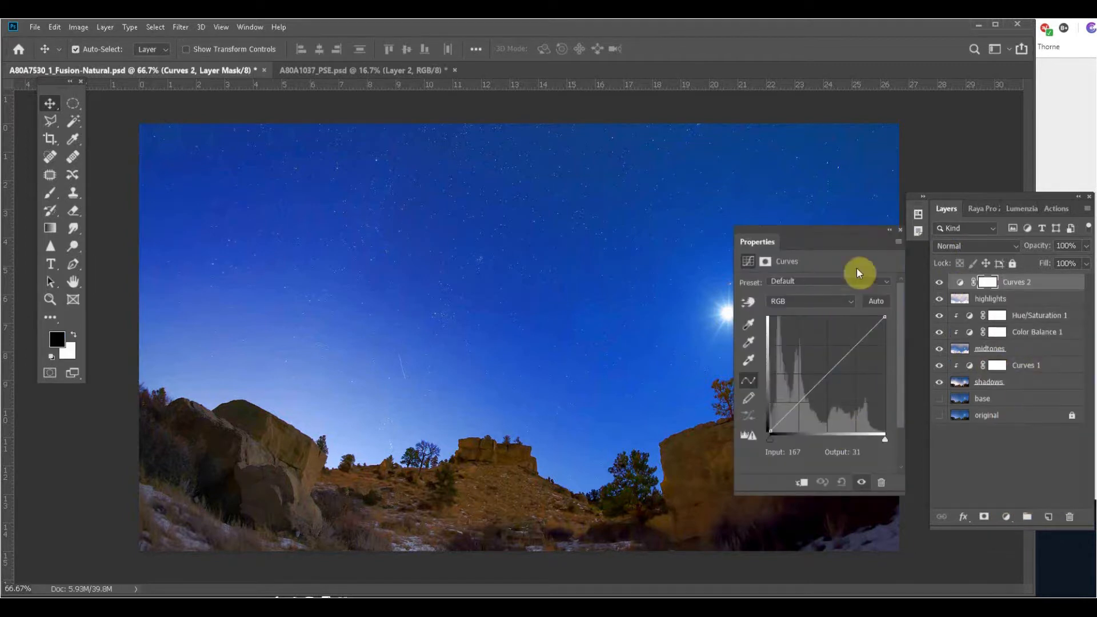
left_click_drag(829, 228, 1001, 310)
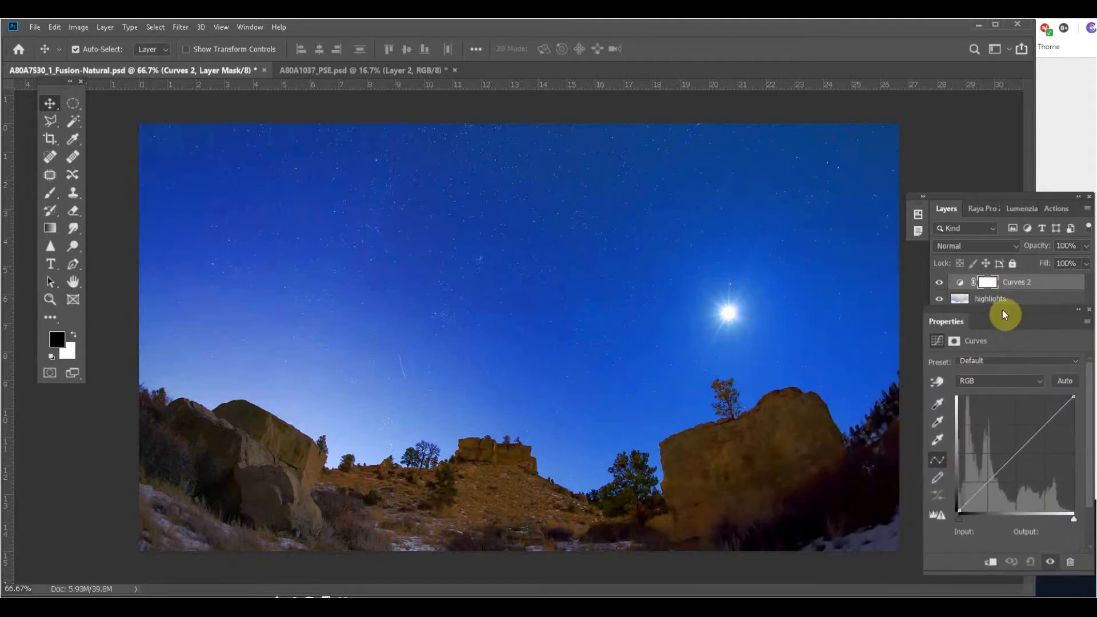
left_click(983, 566)
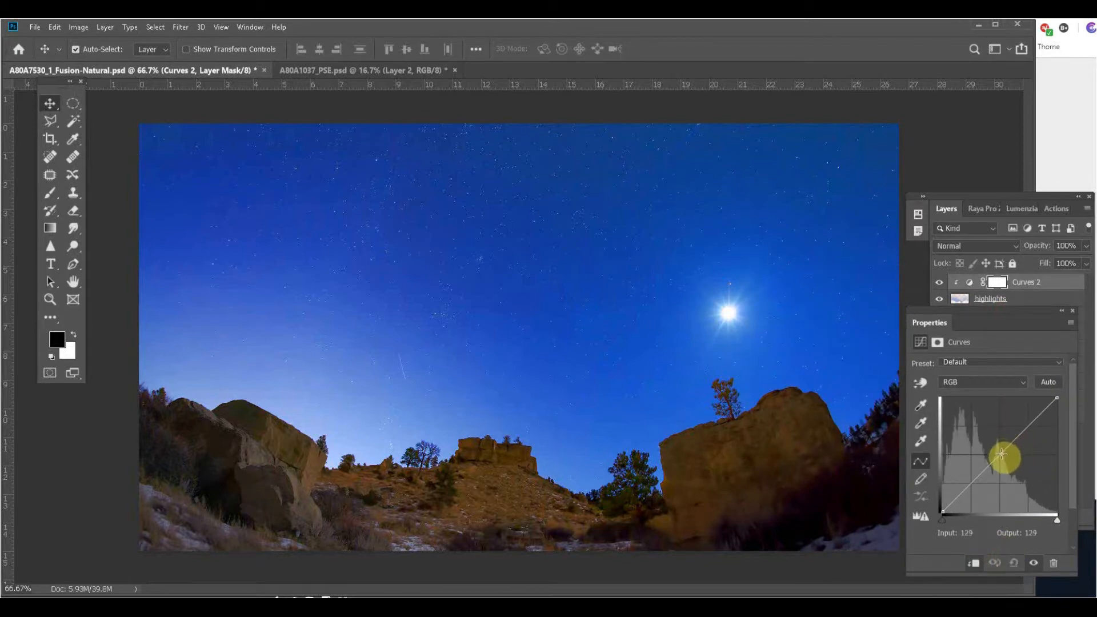
left_click_drag(1001, 454, 1009, 475)
left_click_drag(1008, 475, 1009, 475)
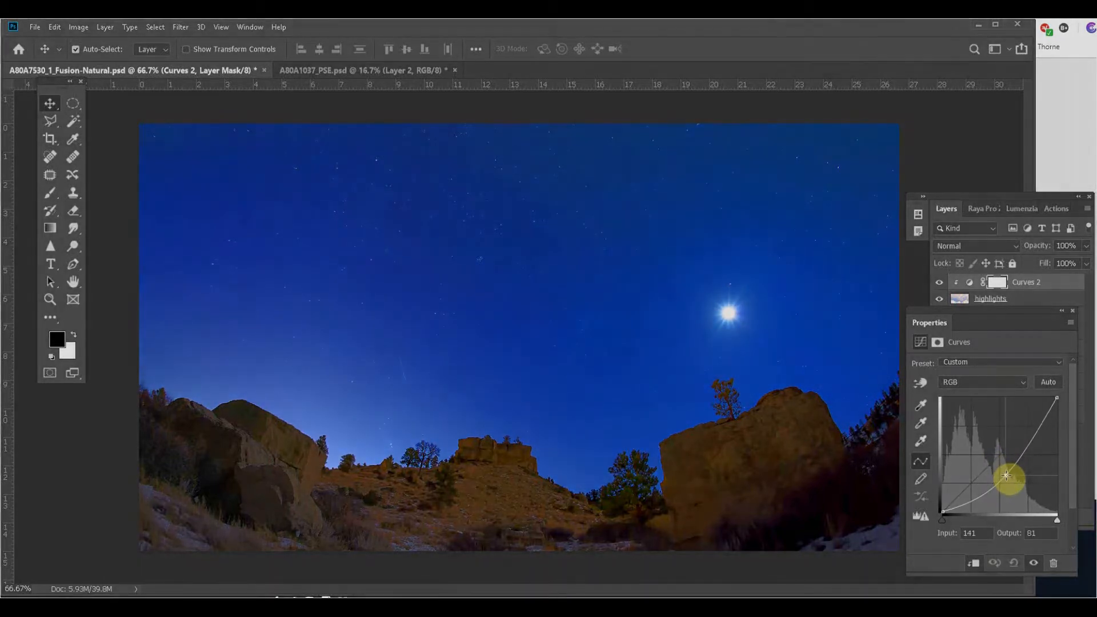